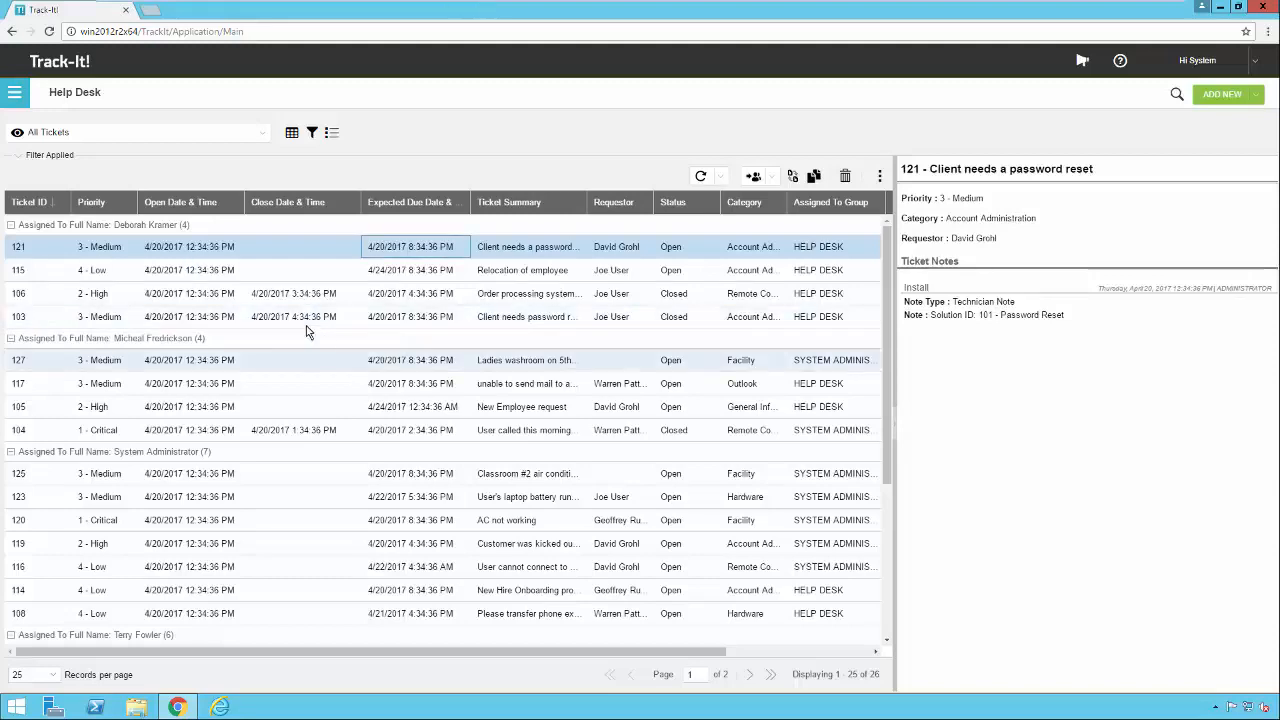
# Step: Go to the Help Desk module and review the list of available ticket views
pyautogui.click(14, 94)
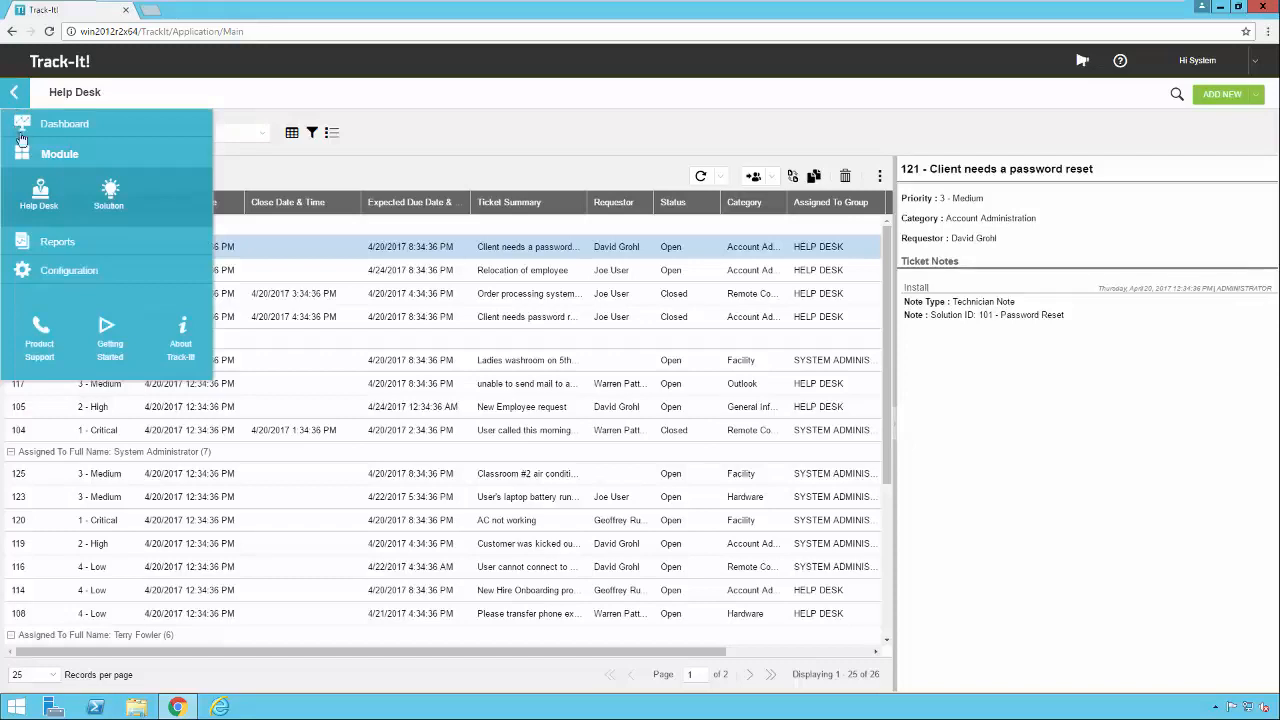
pyautogui.click(44, 198)
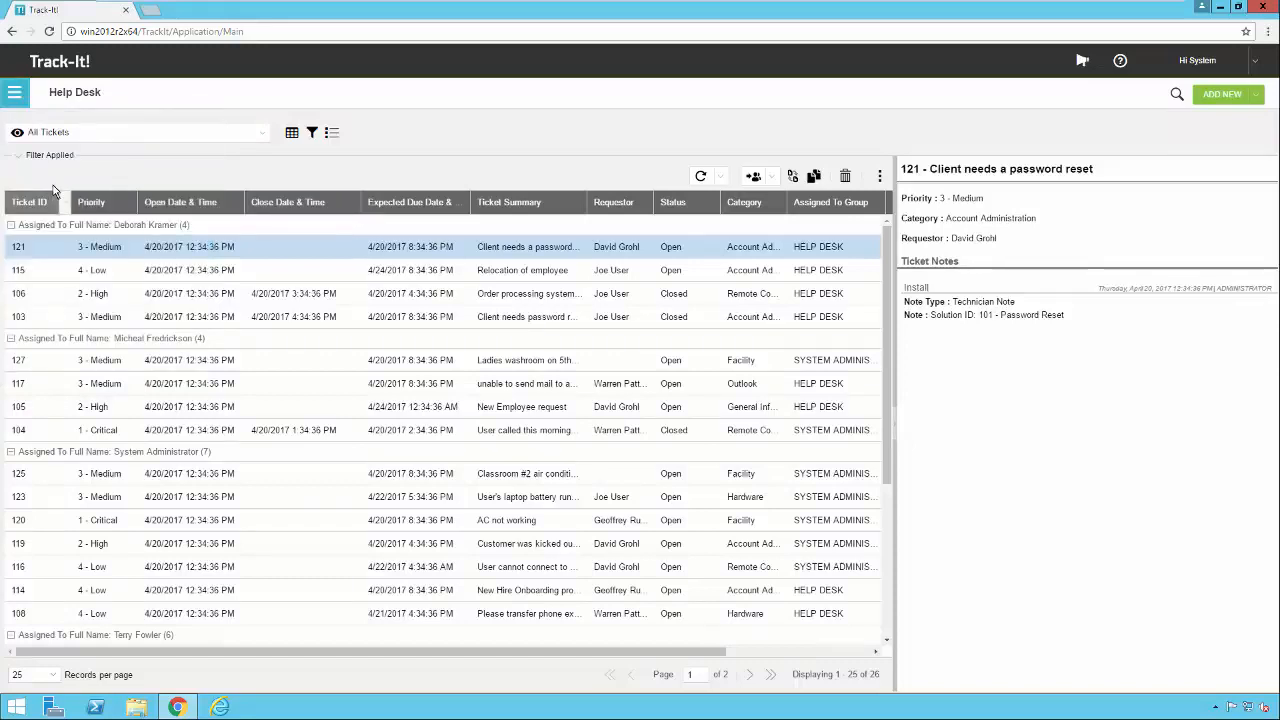
pyautogui.click(262, 135)
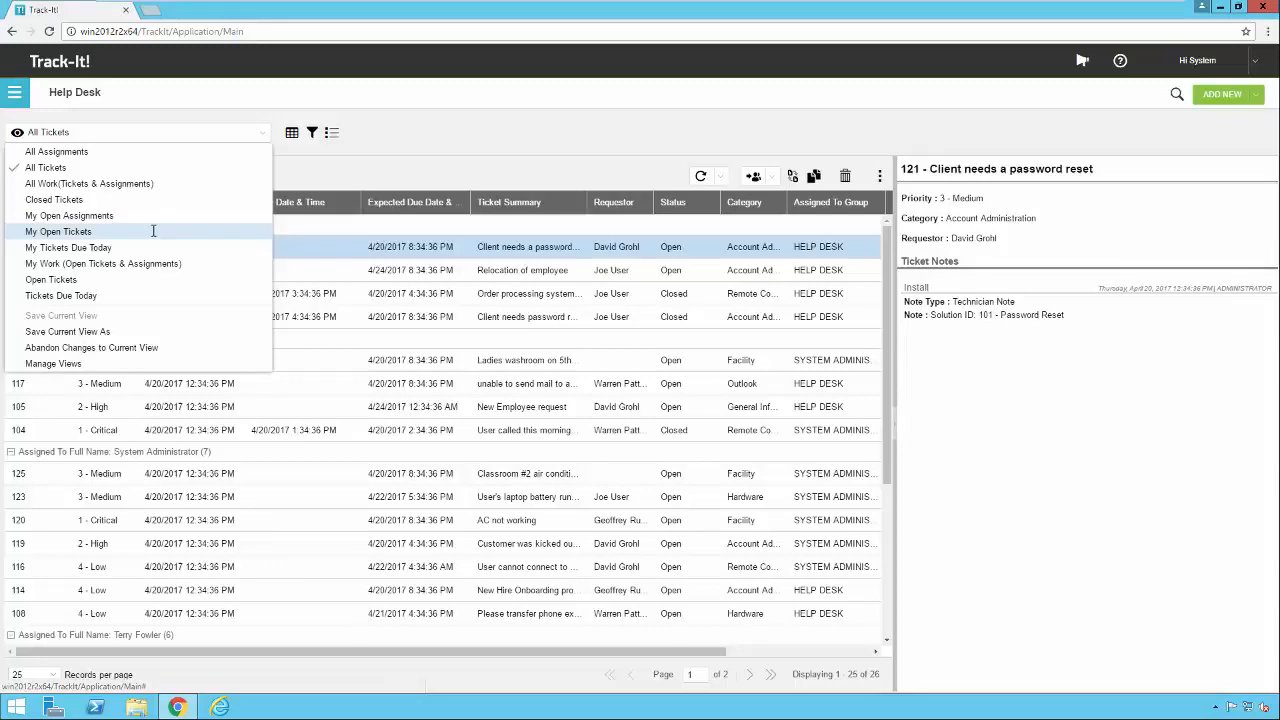
pyautogui.click(260, 132)
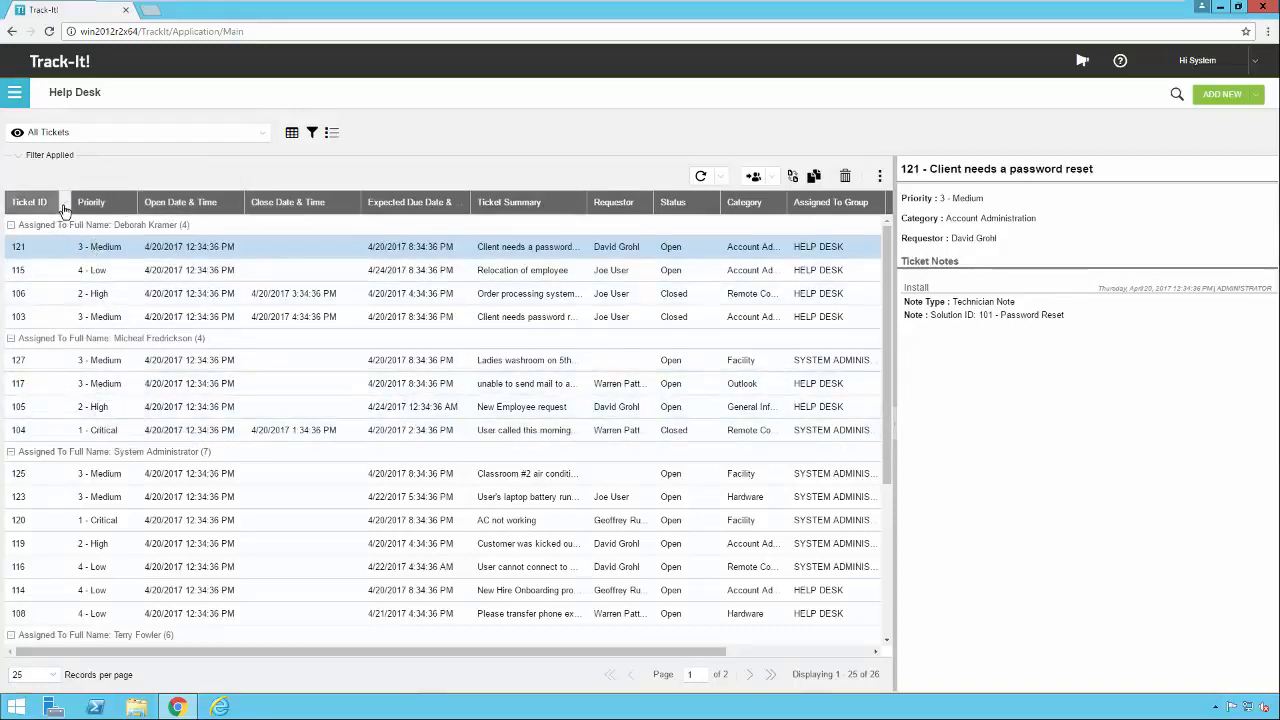
# Step: Group the ticket list by the Priority field
pyautogui.click(131, 210)
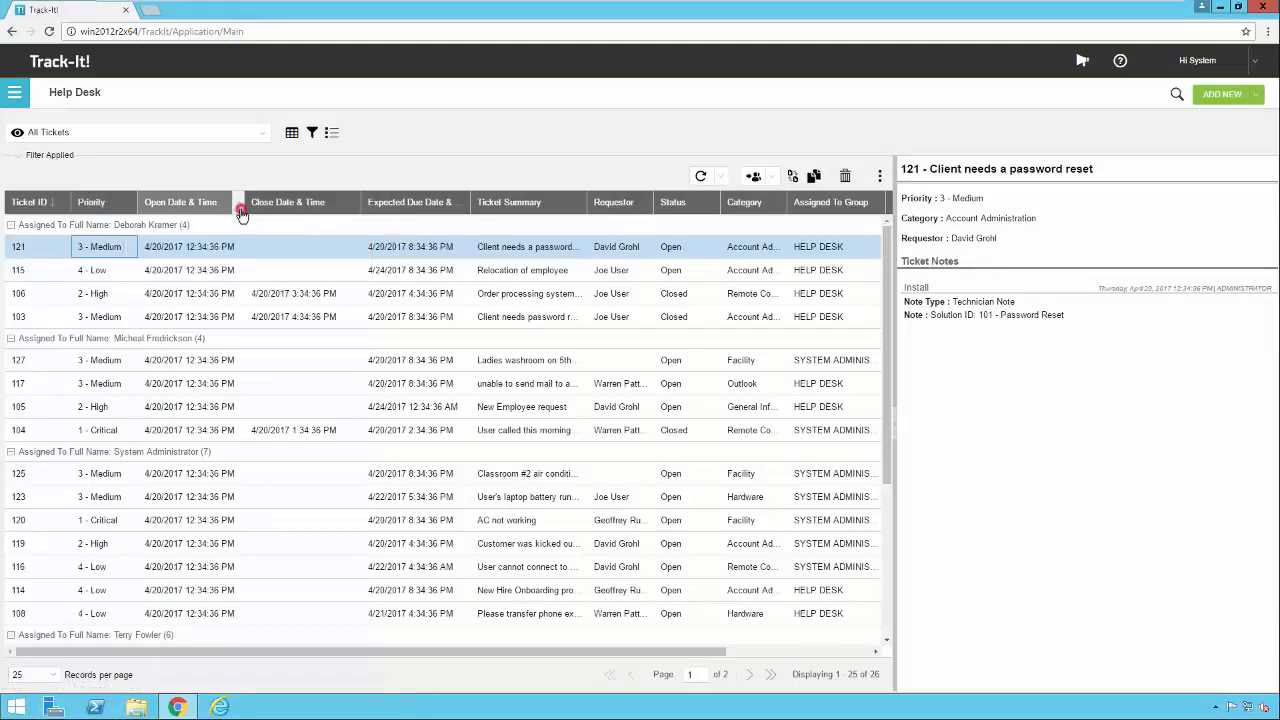
pyautogui.click(241, 212)
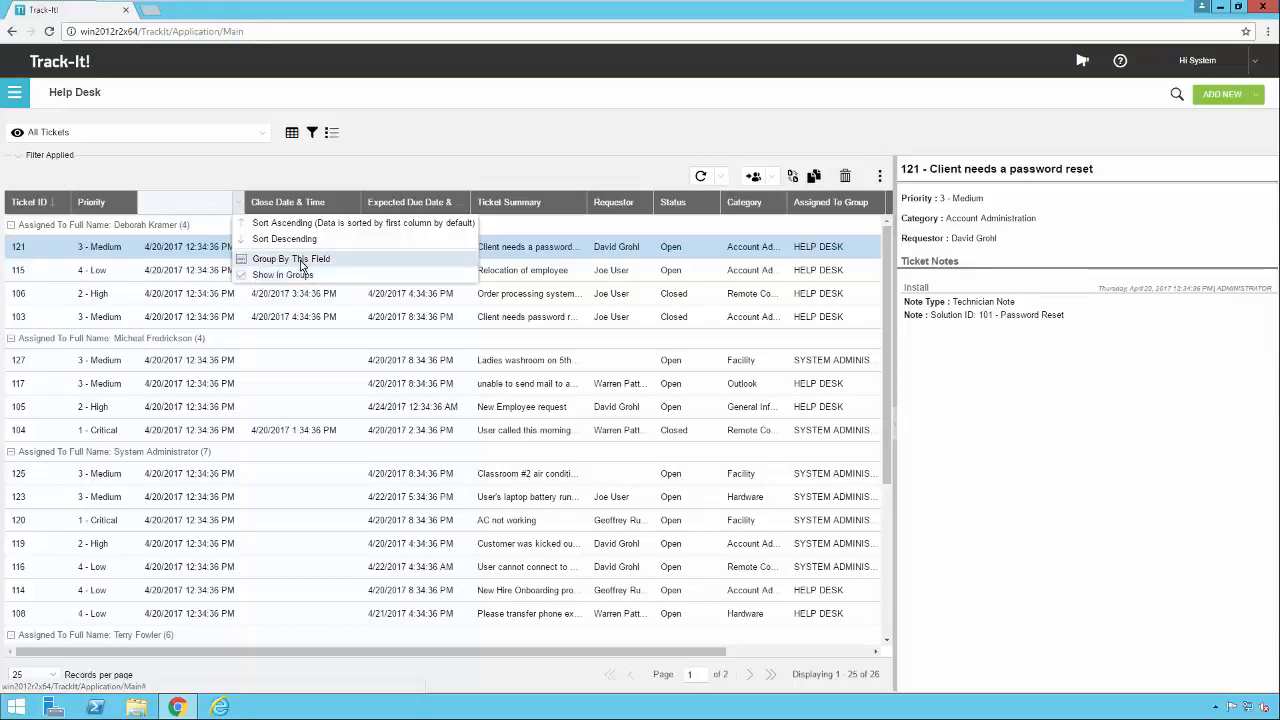
pyautogui.click(156, 254)
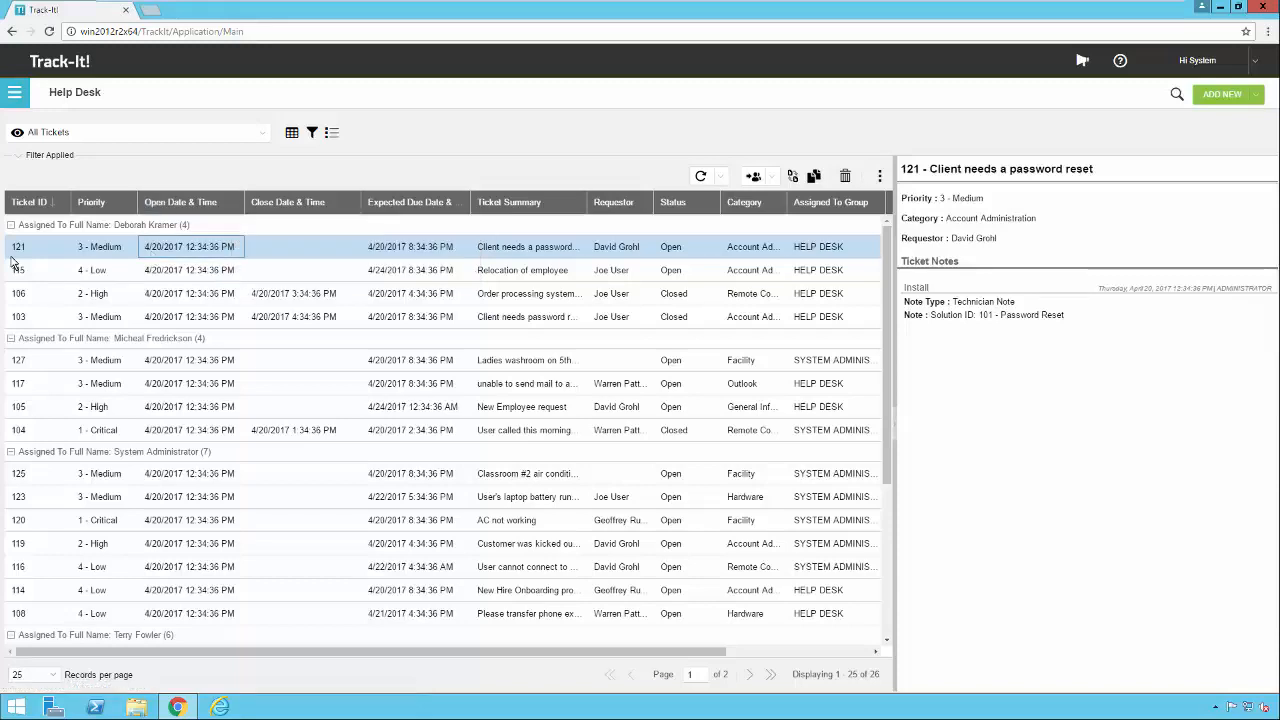
pyautogui.click(130, 210)
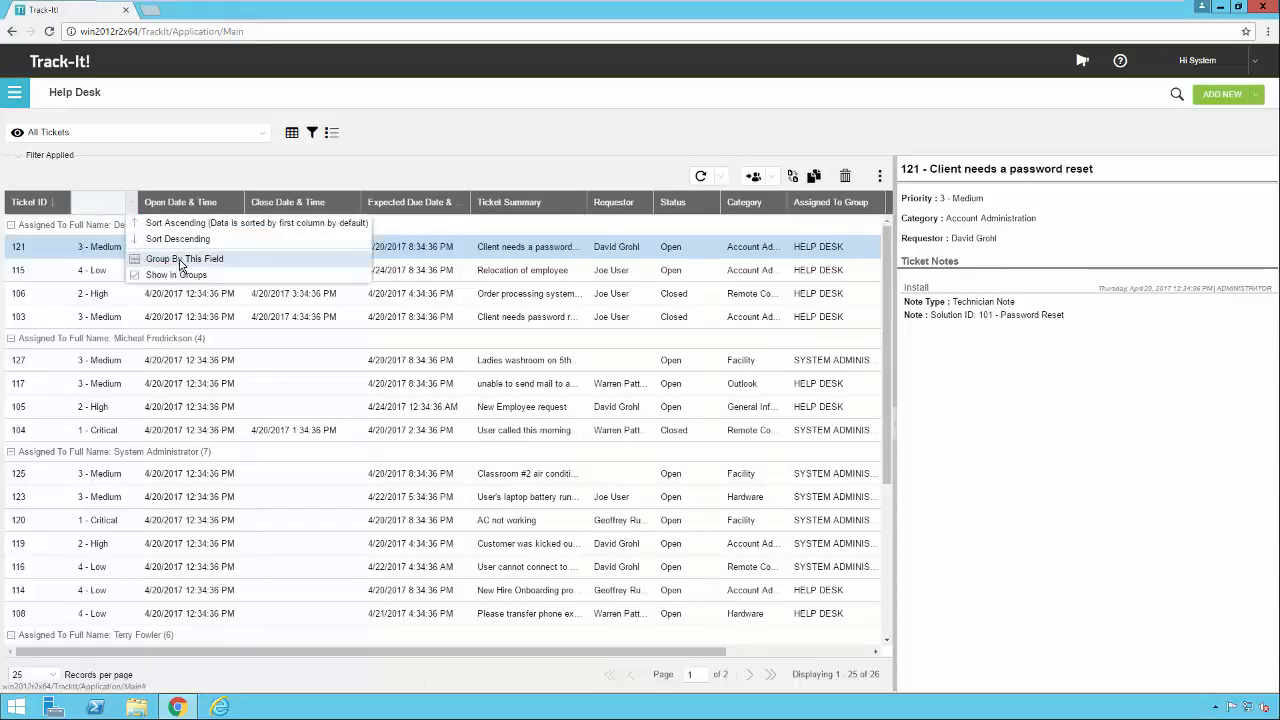
pyautogui.click(176, 259)
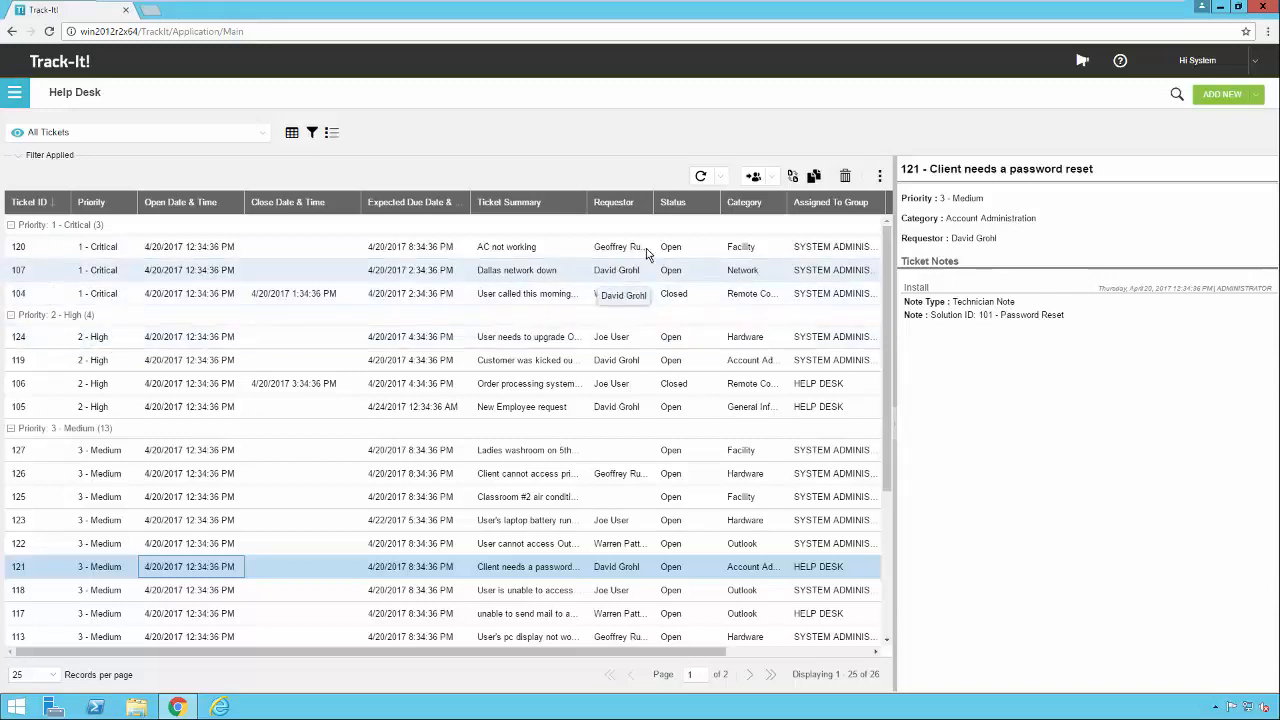
# Step: Group the ticket list by the Status field
pyautogui.click(714, 206)
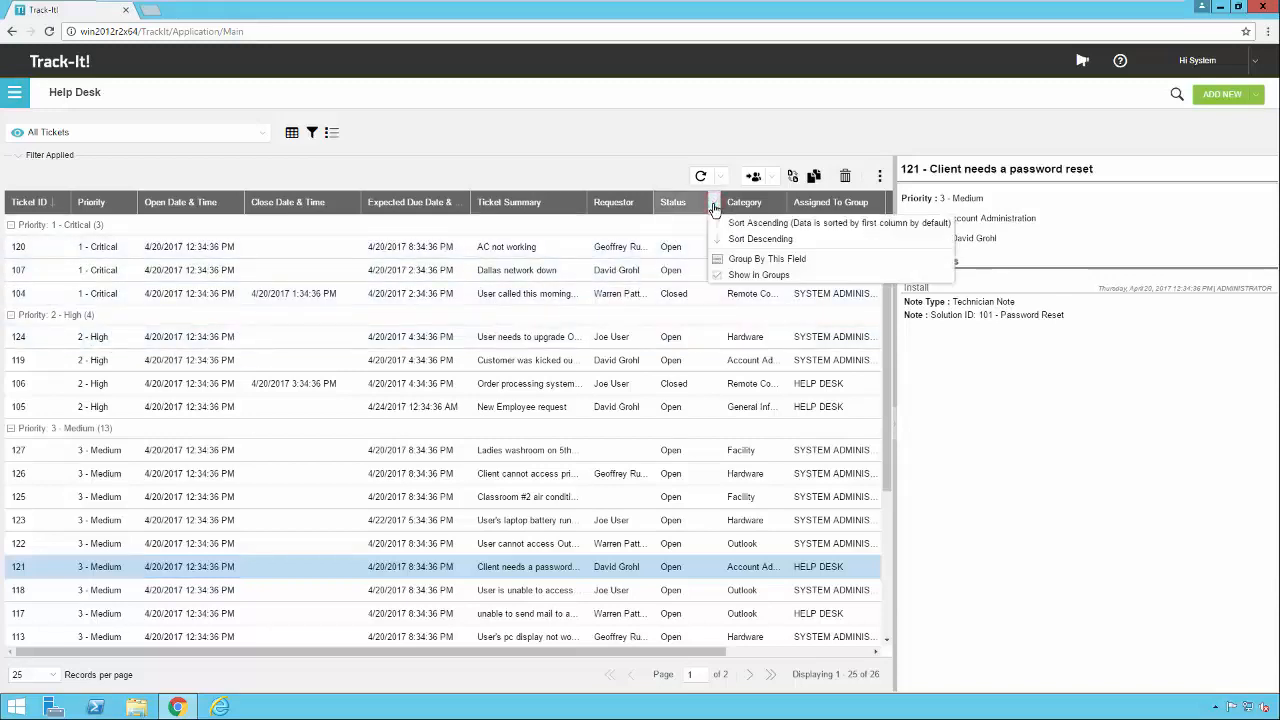
pyautogui.click(760, 258)
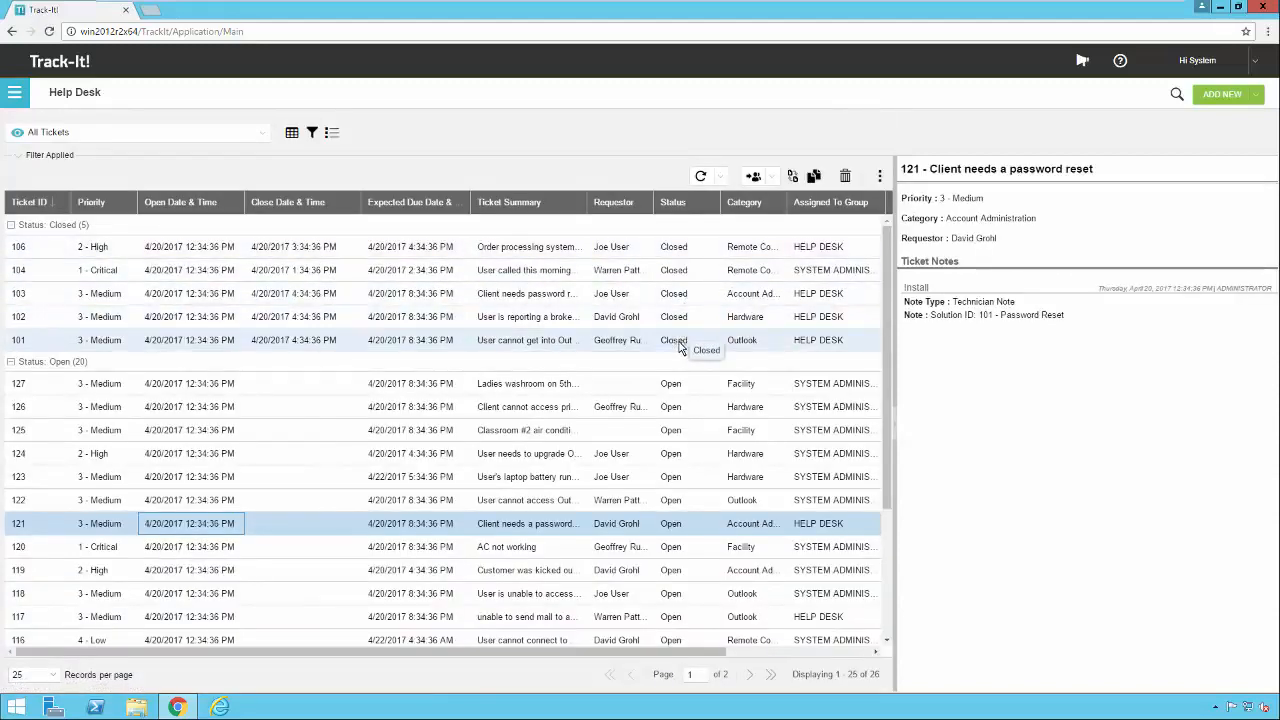
# Step: Try sorting the grouped tickets by Priority in ascending and descending order, and by Ticket Summary
pyautogui.click(130, 206)
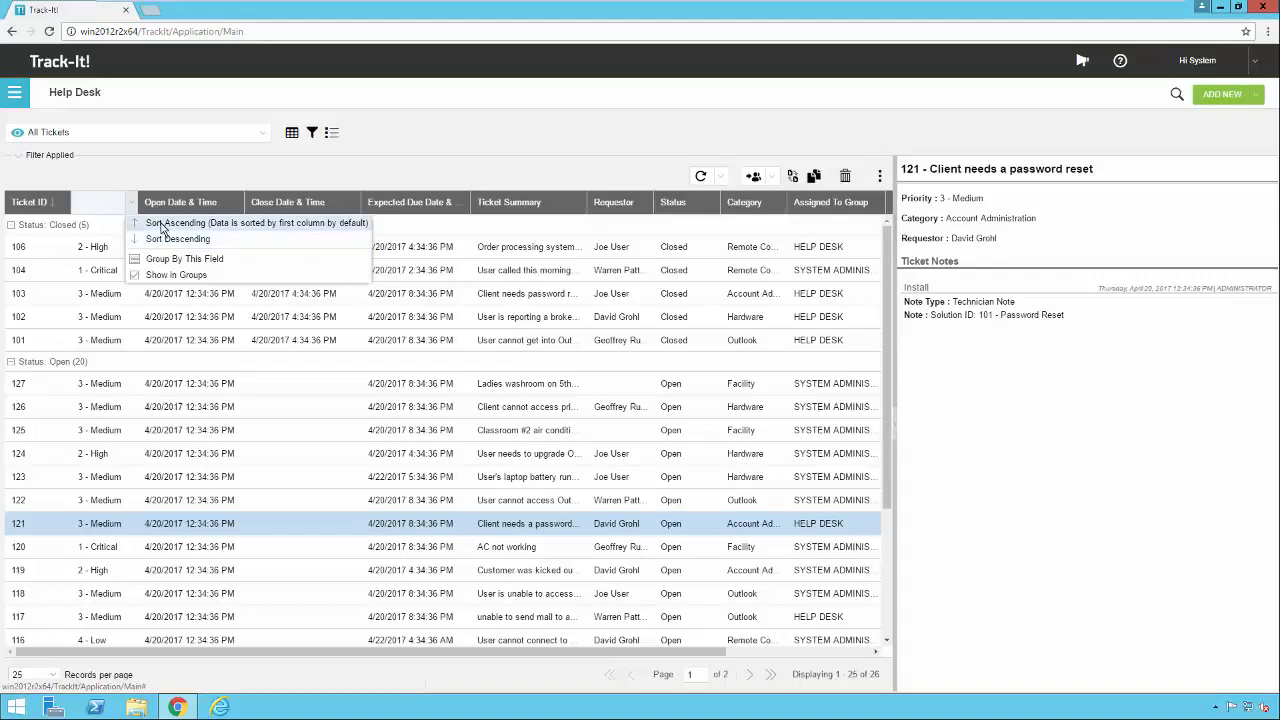
pyautogui.click(107, 208)
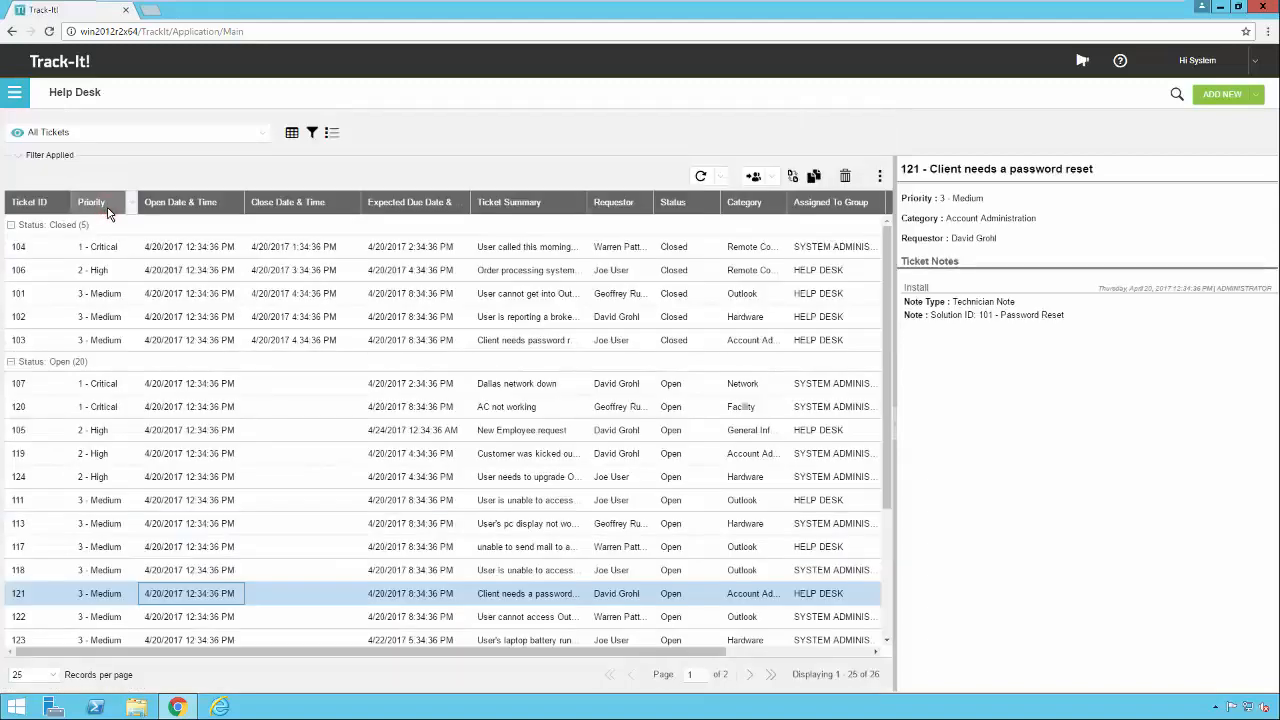
pyautogui.click(116, 212)
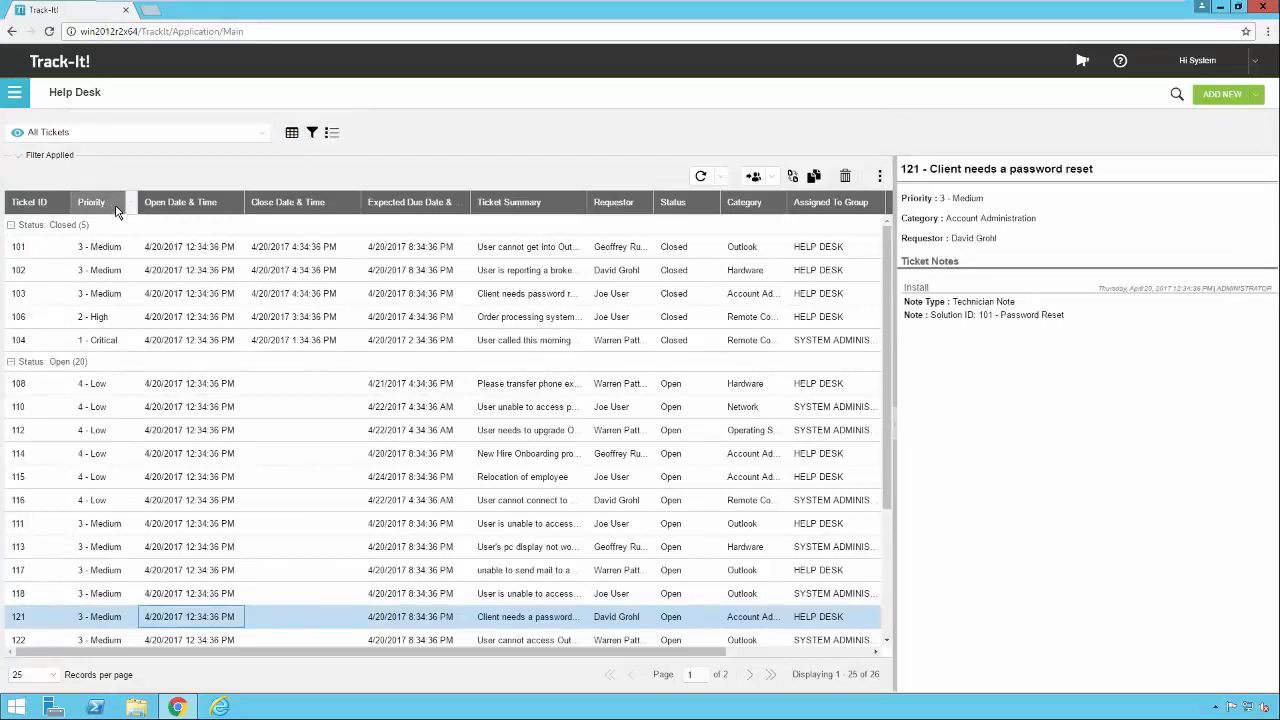
pyautogui.click(558, 206)
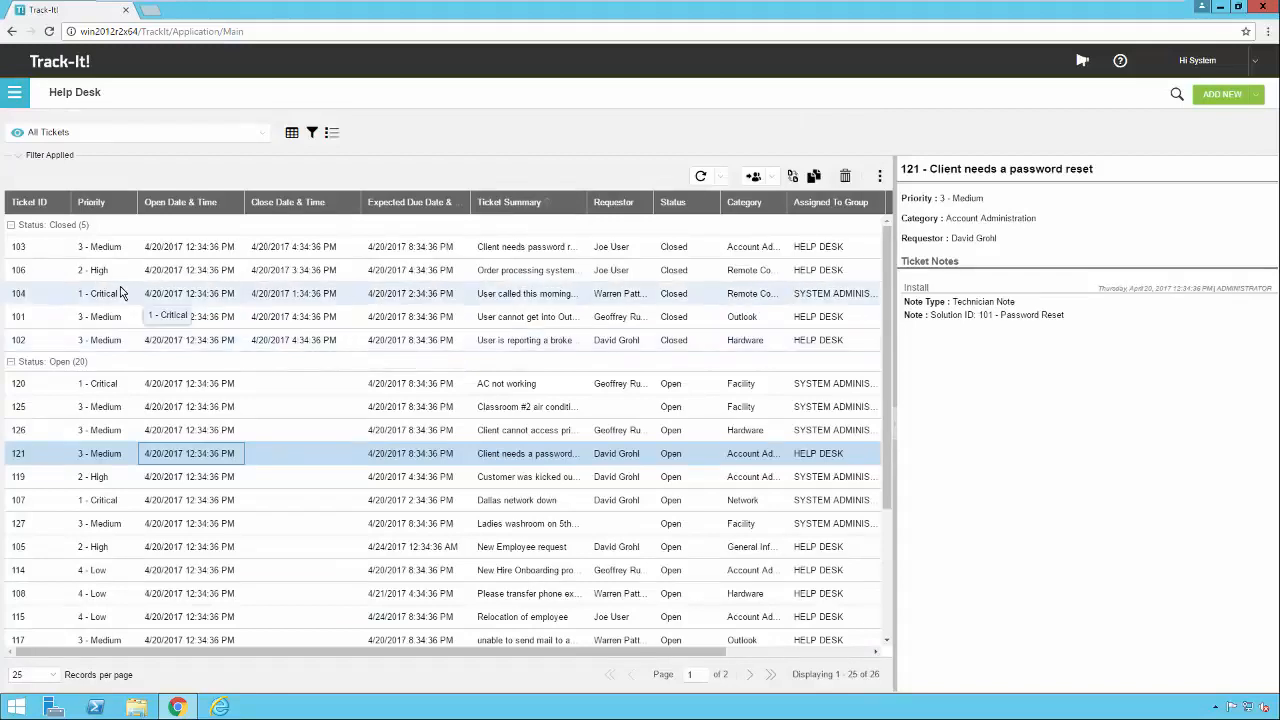
# Step: Sort the tickets within the status groups by Requestor and add Priority as a further sort column
pyautogui.click(628, 208)
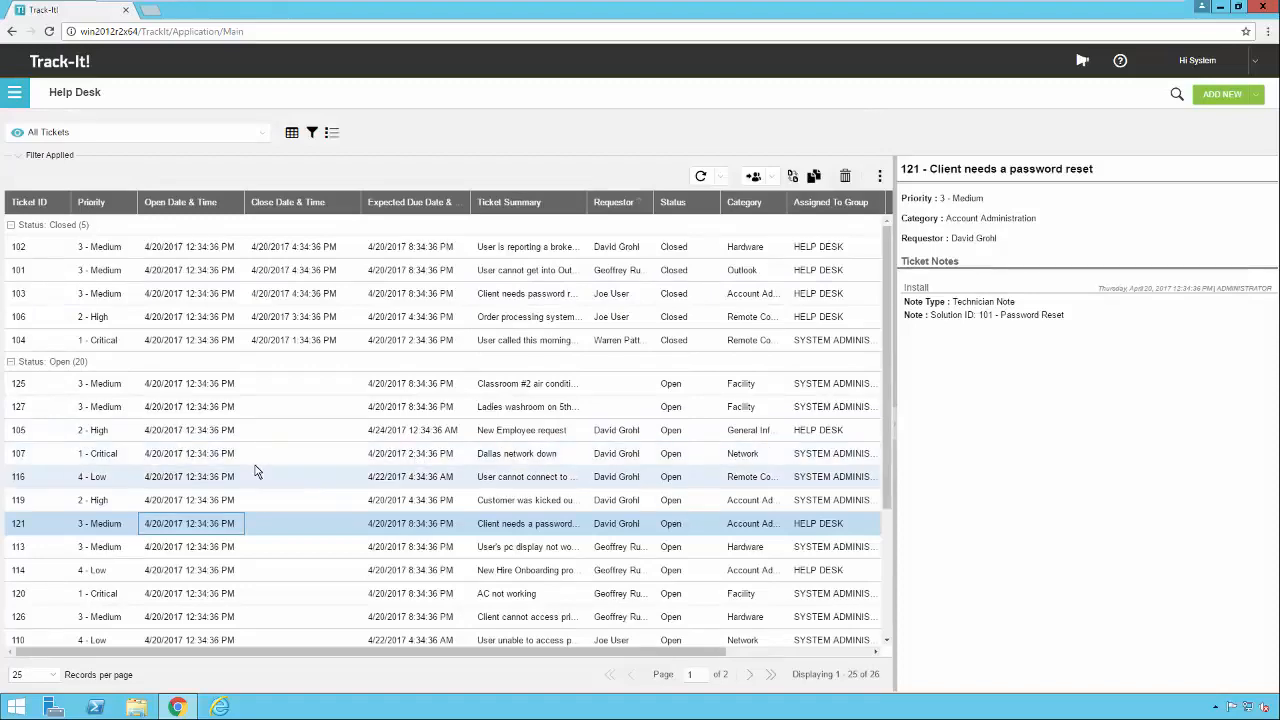
pyautogui.click(111, 204)
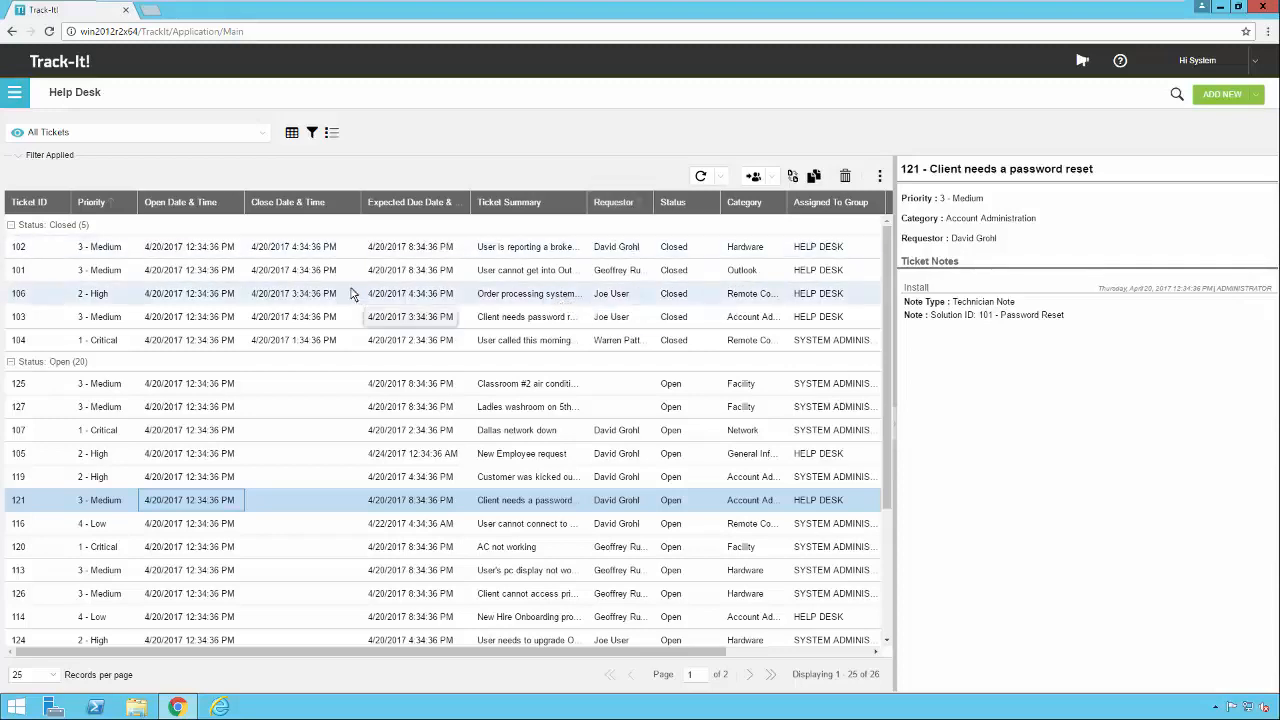
# Step: Add the Category Full Path column to the ticket list and apply the column selection
pyautogui.click(291, 136)
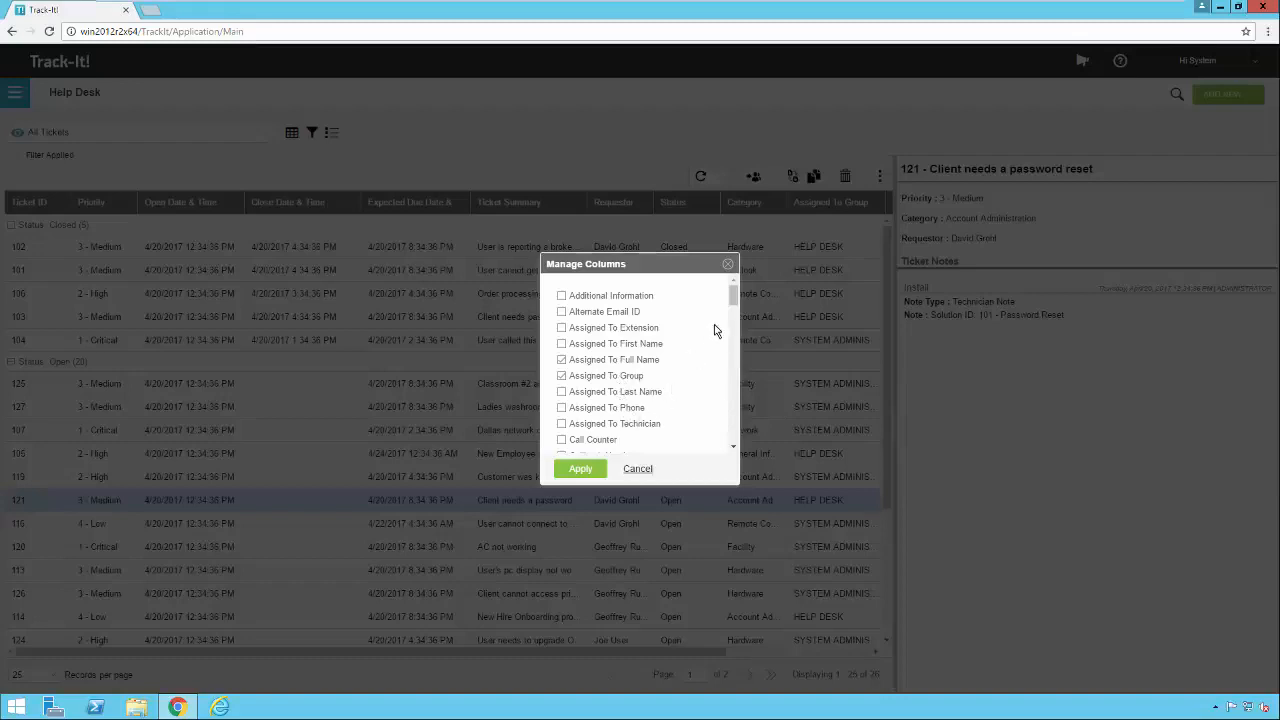
pyautogui.click(563, 376)
pyautogui.click(563, 377)
pyautogui.click(733, 448)
pyautogui.click(733, 448)
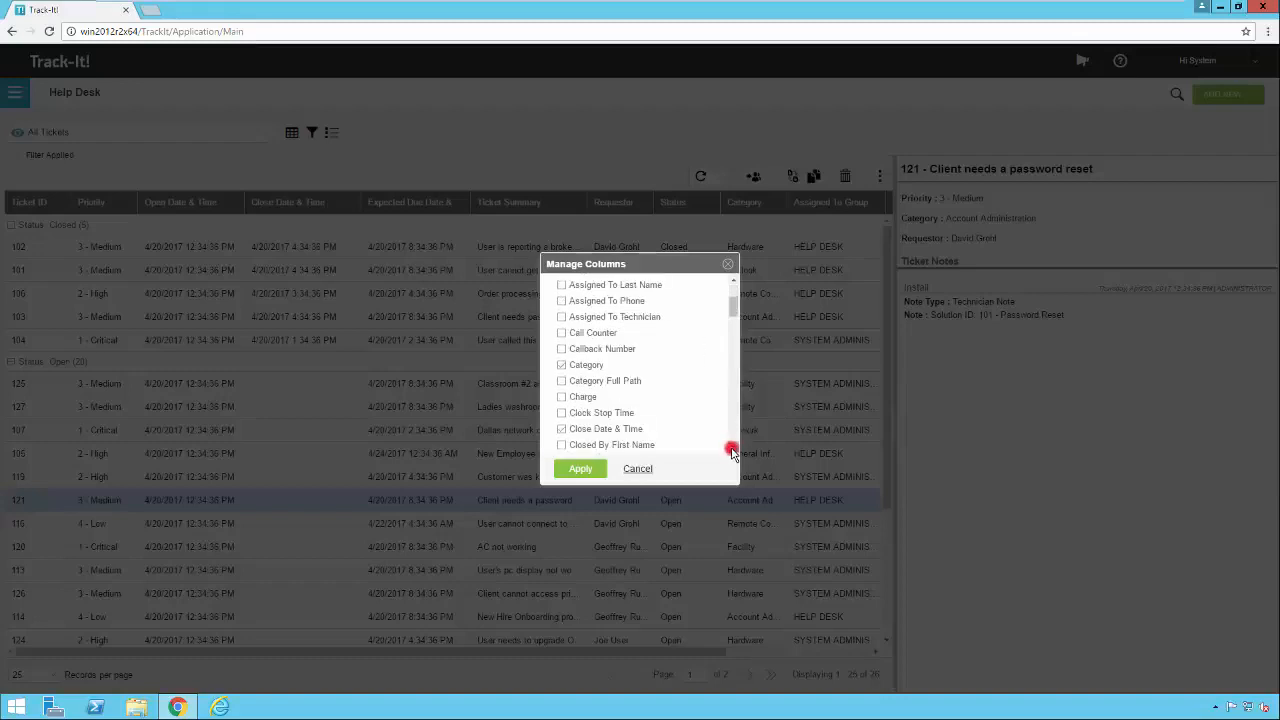
pyautogui.click(733, 448)
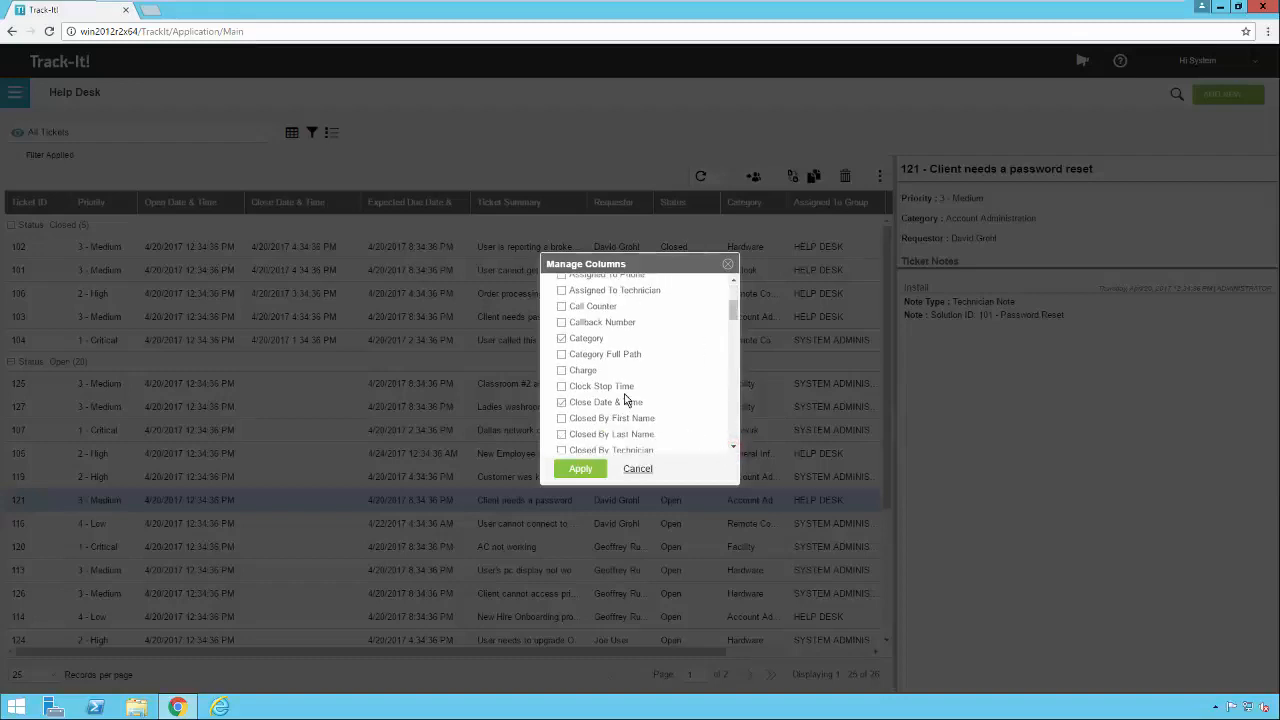
pyautogui.scroll(-1, 624, 360)
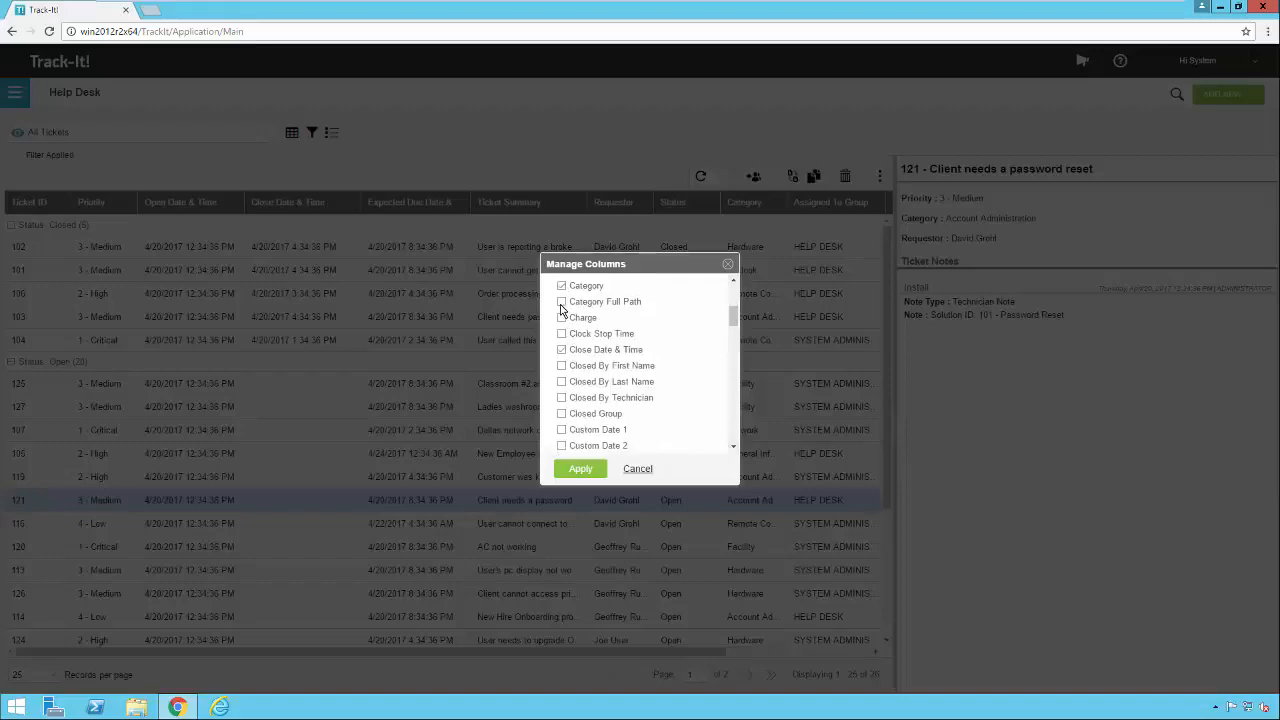
pyautogui.click(561, 303)
pyautogui.click(578, 466)
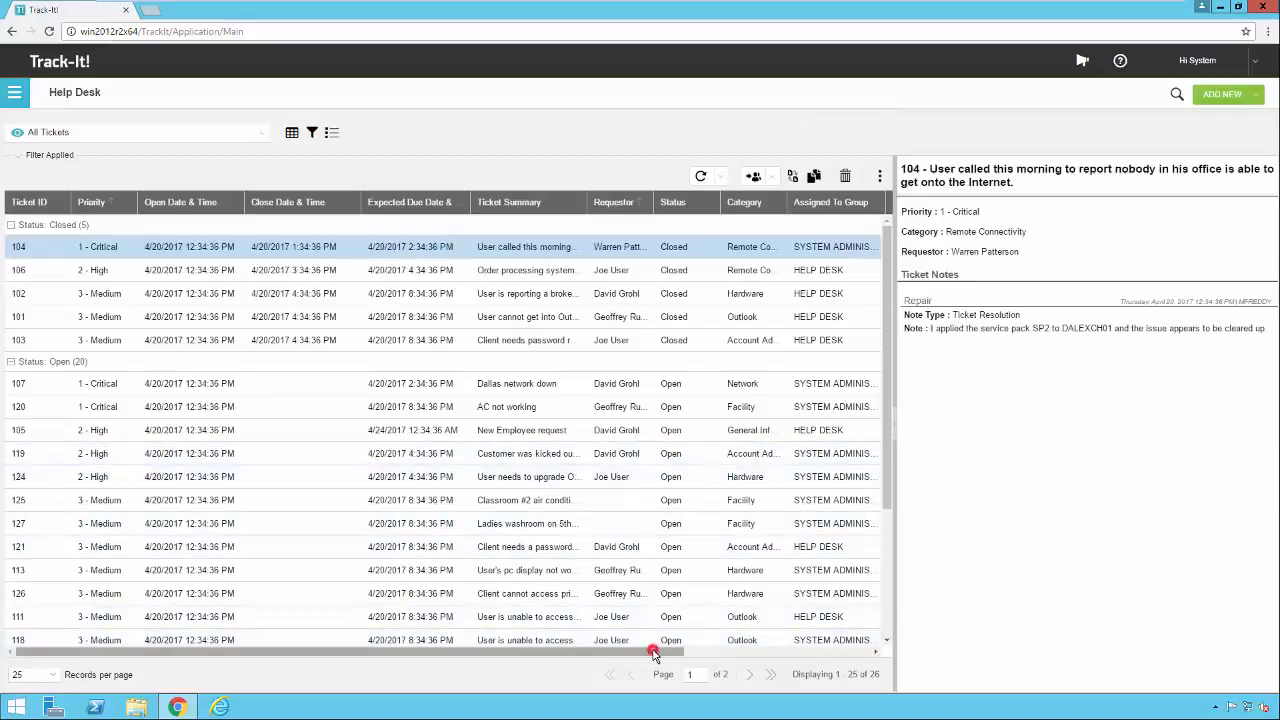
# Step: Move the Category Full Path column directly before Ticket Summary and widen it to show its full heading
pyautogui.moveTo(652, 652); pyautogui.dragTo(873, 655)
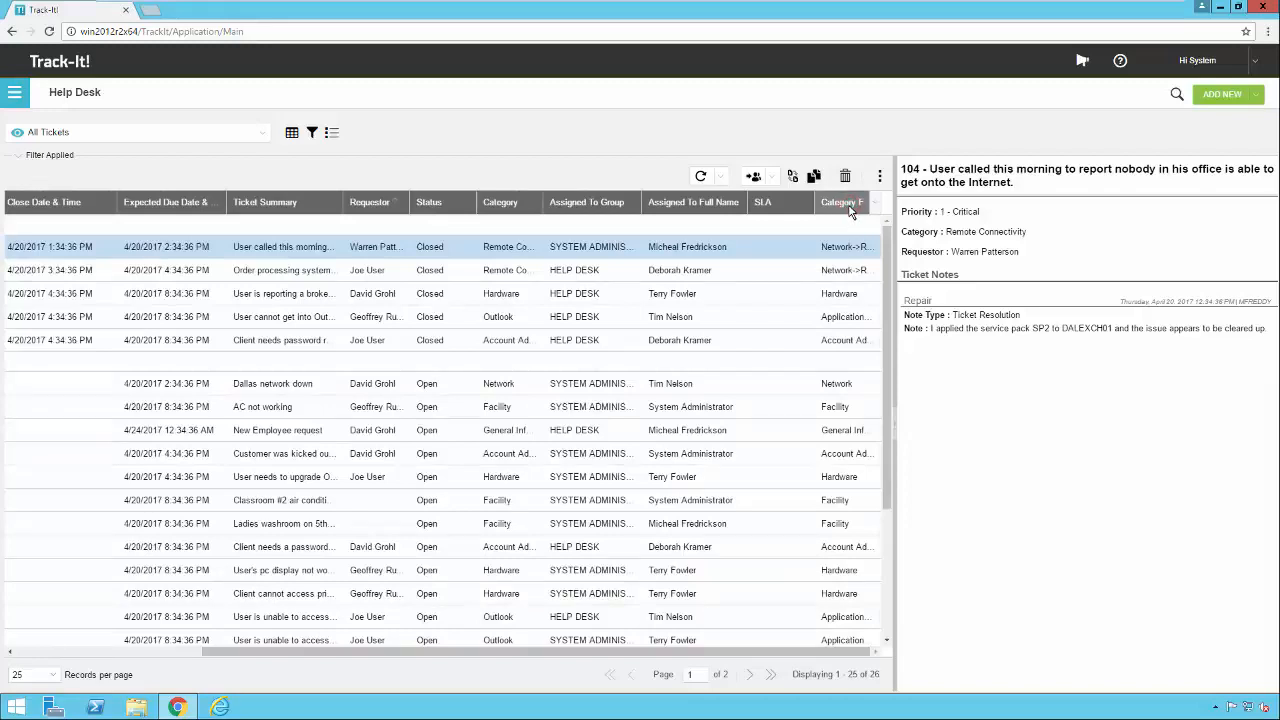
pyautogui.moveTo(850, 211); pyautogui.dragTo(232, 205)
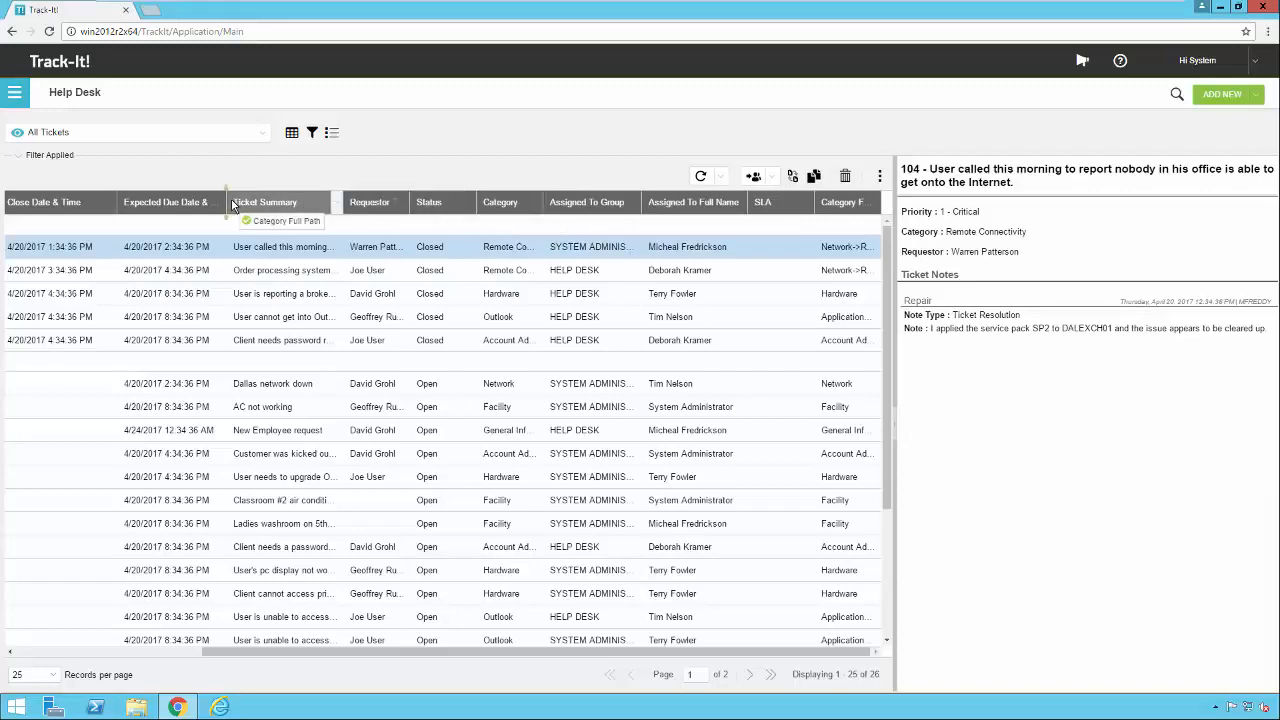
pyautogui.moveTo(232, 205); pyautogui.dragTo(233, 205)
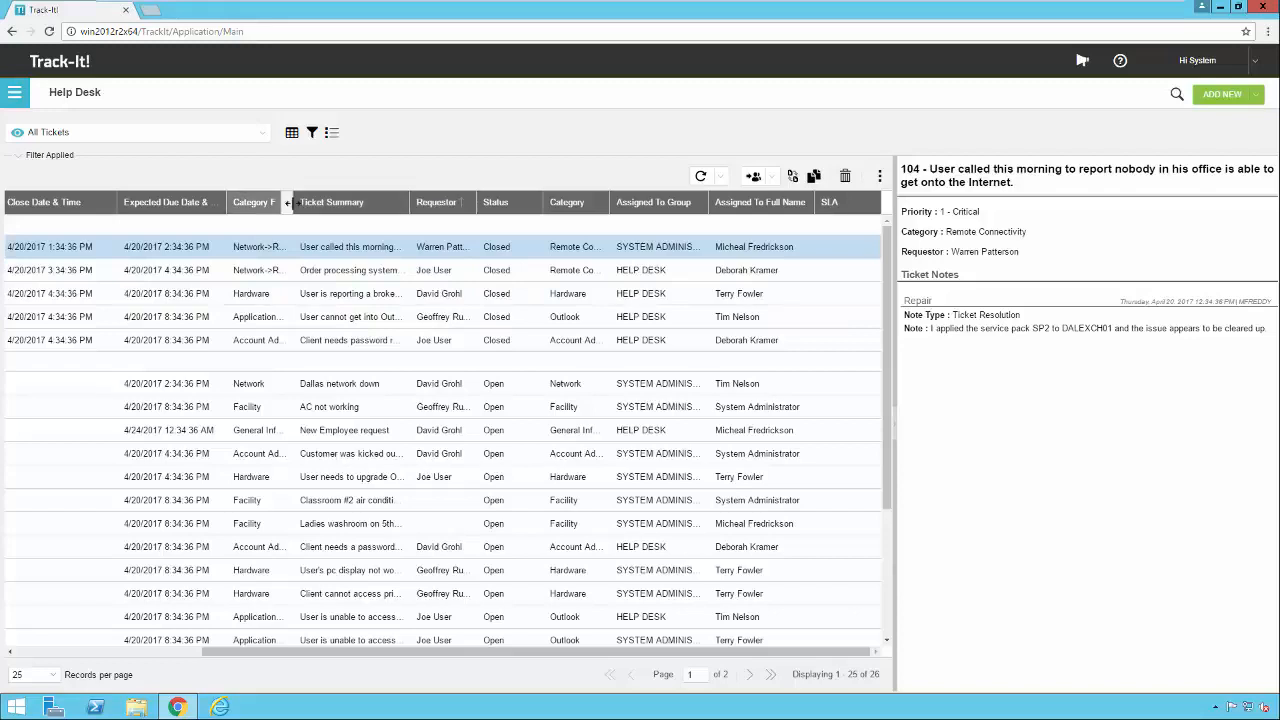
pyautogui.moveTo(292, 203); pyautogui.dragTo(421, 212)
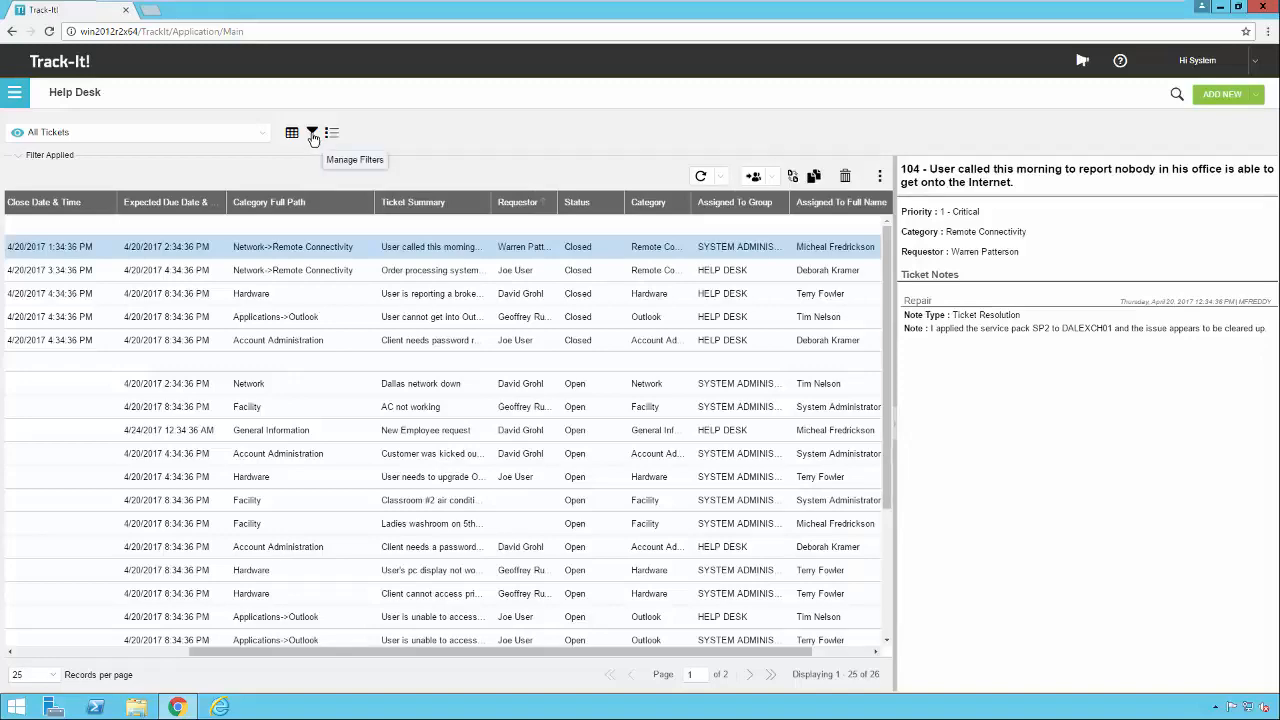
# Step: Add a second filter condition to the ticket list: Assigned To Group equals HELP DESK
pyautogui.click(312, 134)
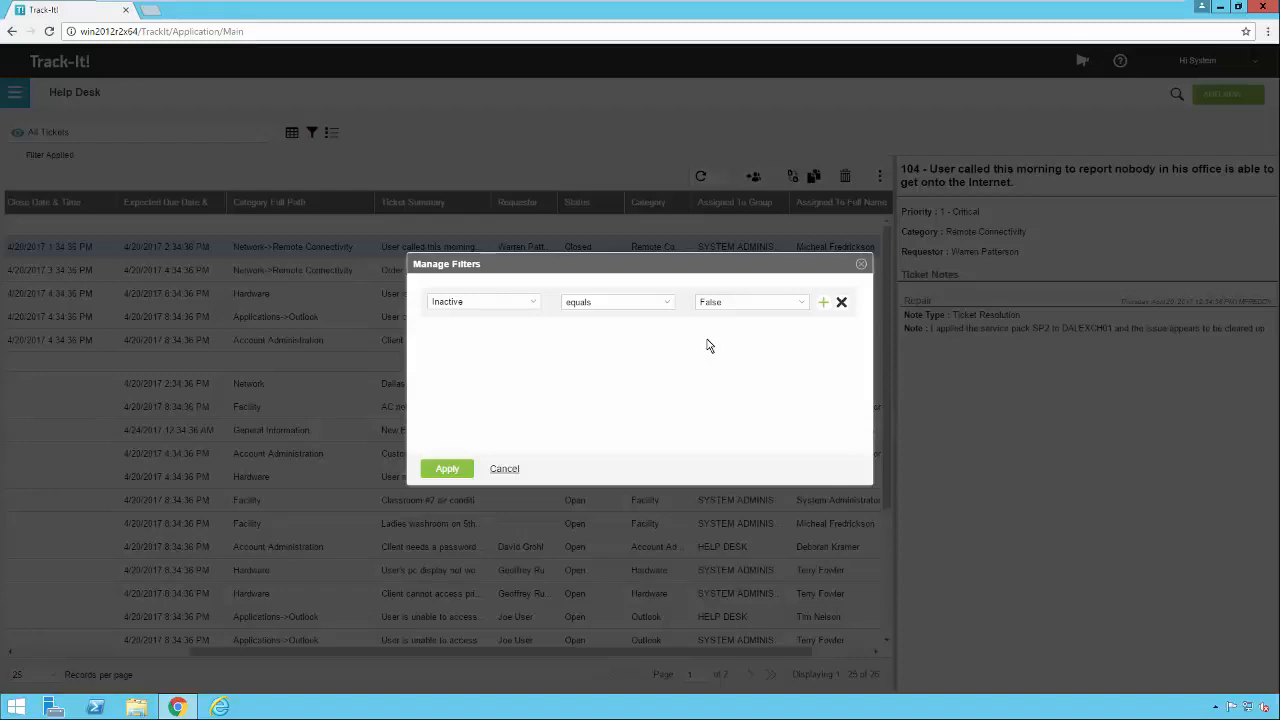
pyautogui.click(824, 304)
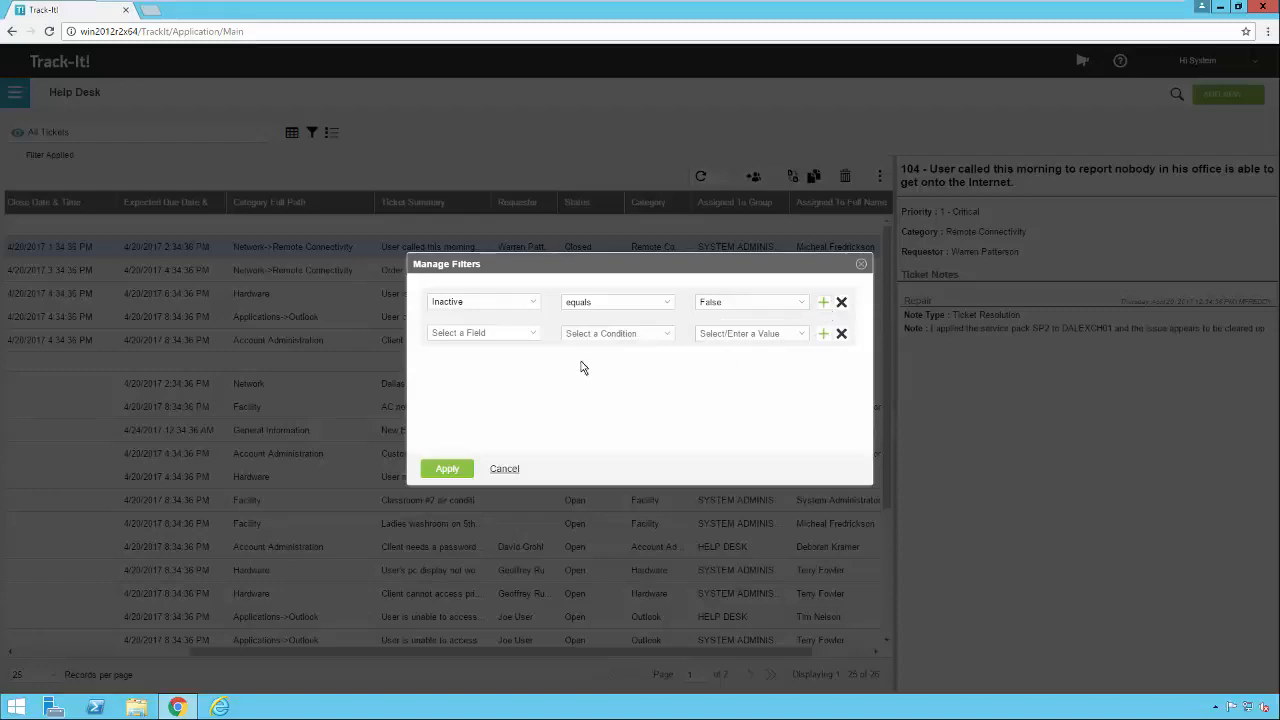
pyautogui.click(535, 337)
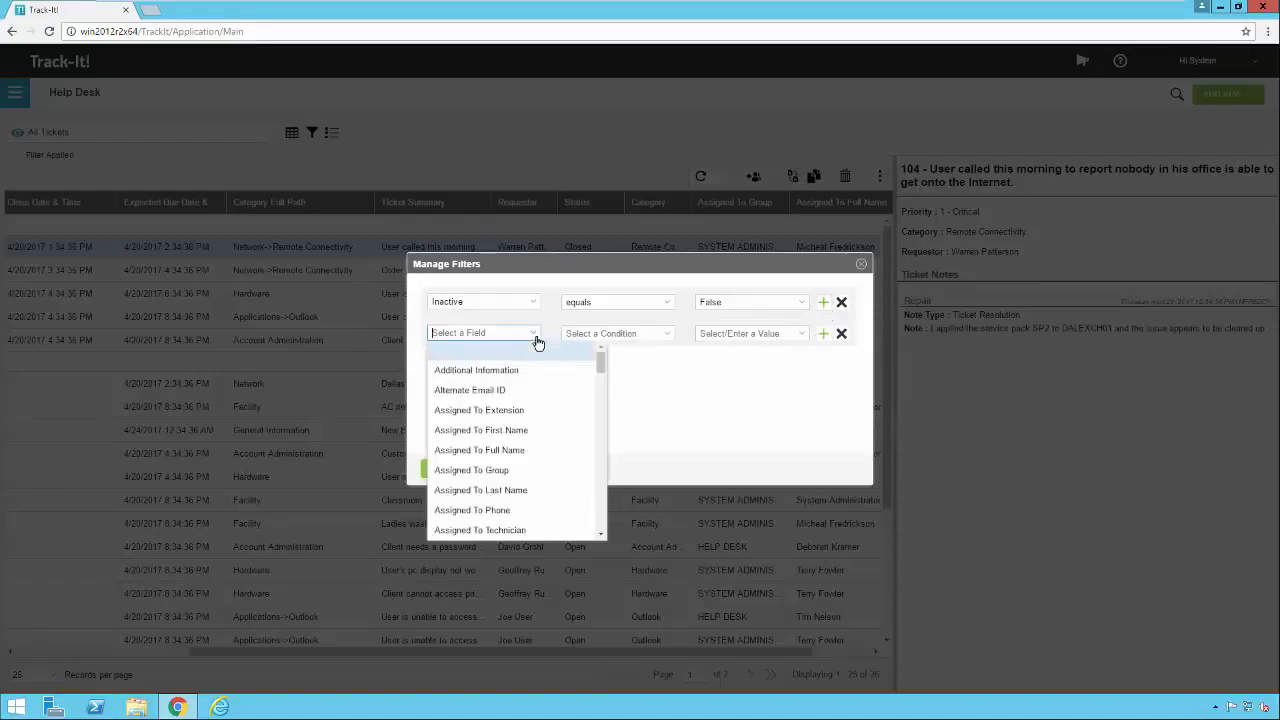
pyautogui.click(510, 470)
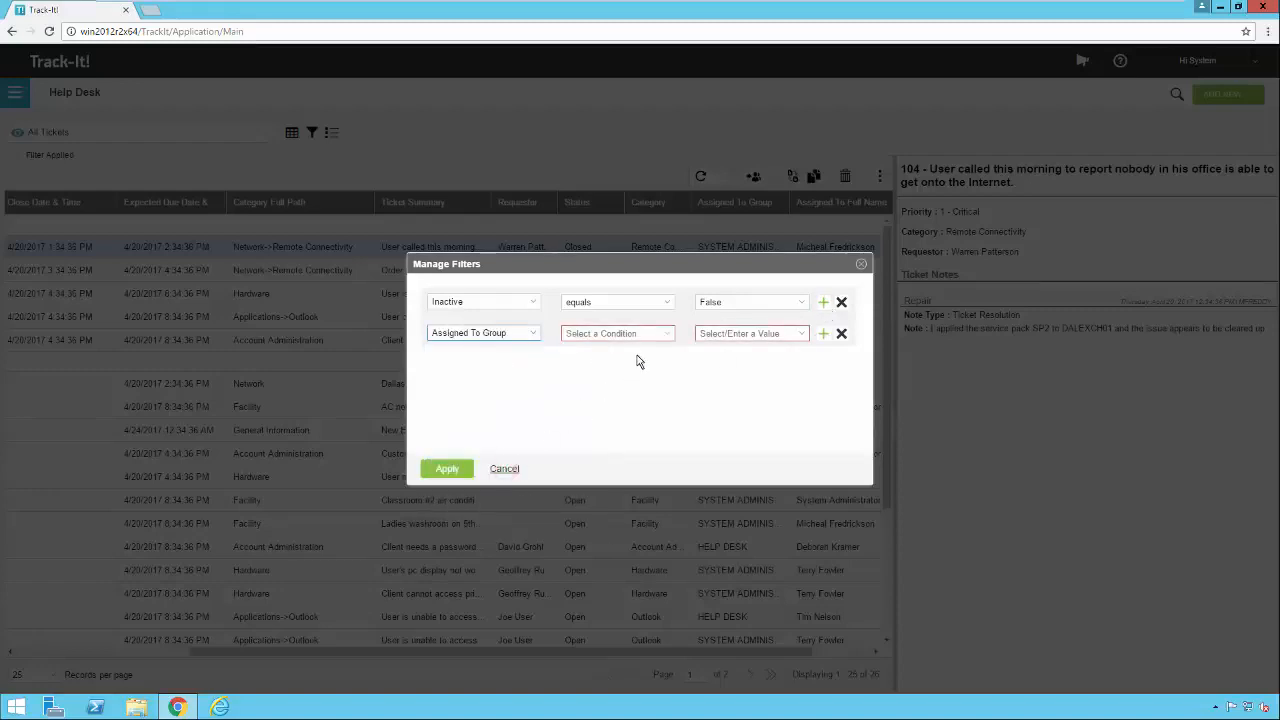
pyautogui.click(667, 333)
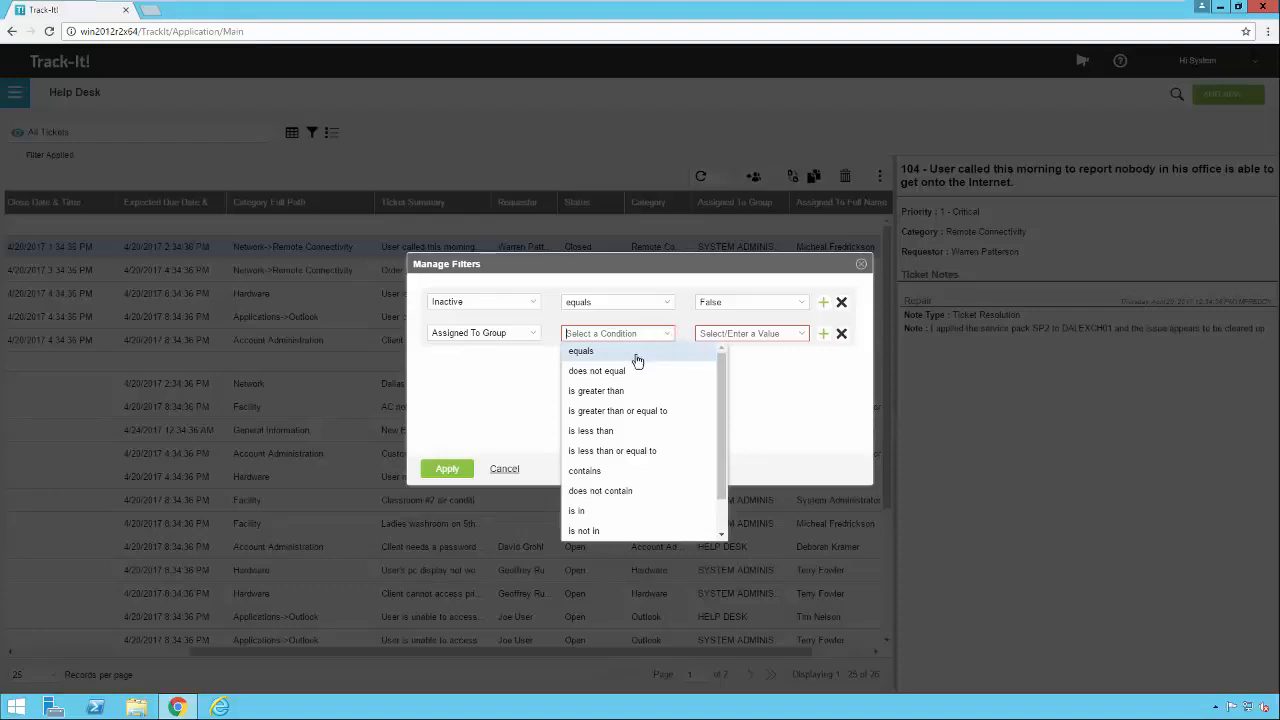
pyautogui.click(637, 352)
pyautogui.click(803, 336)
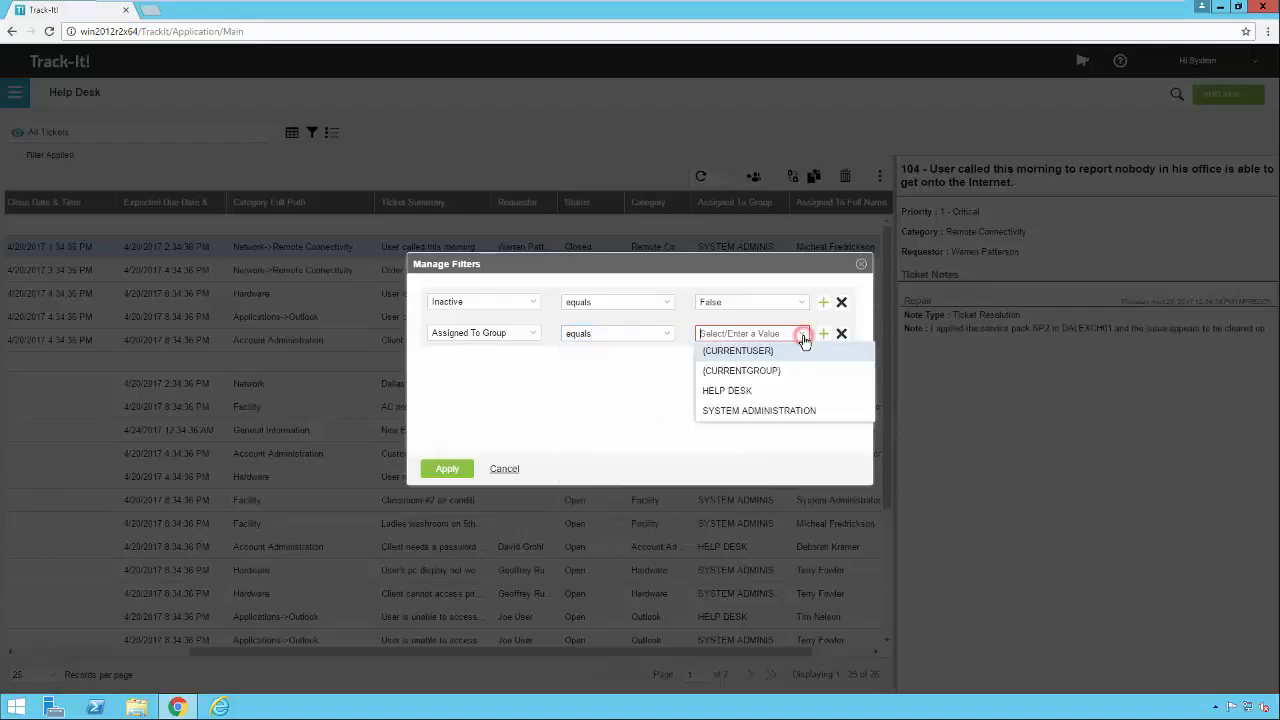
pyautogui.click(736, 395)
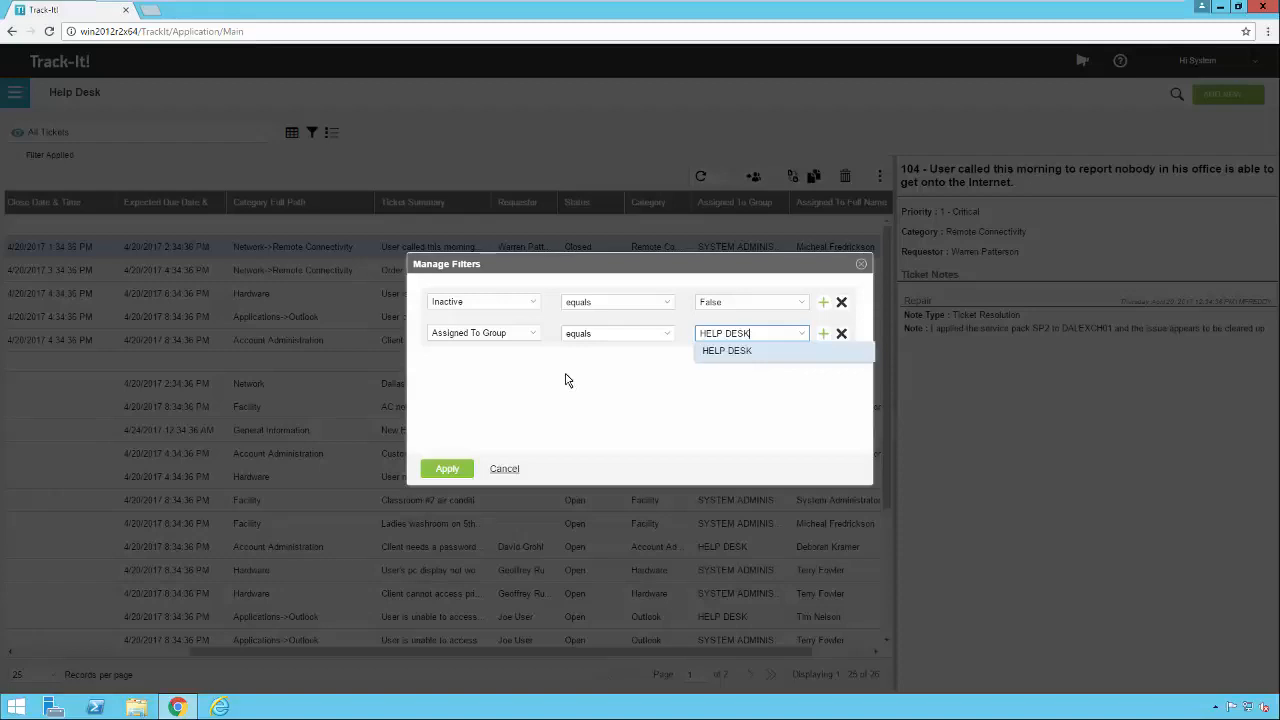
# Step: Set the Assigned To Group filter value to {CURRENTGROUP} and apply the filters
pyautogui.click(606, 336)
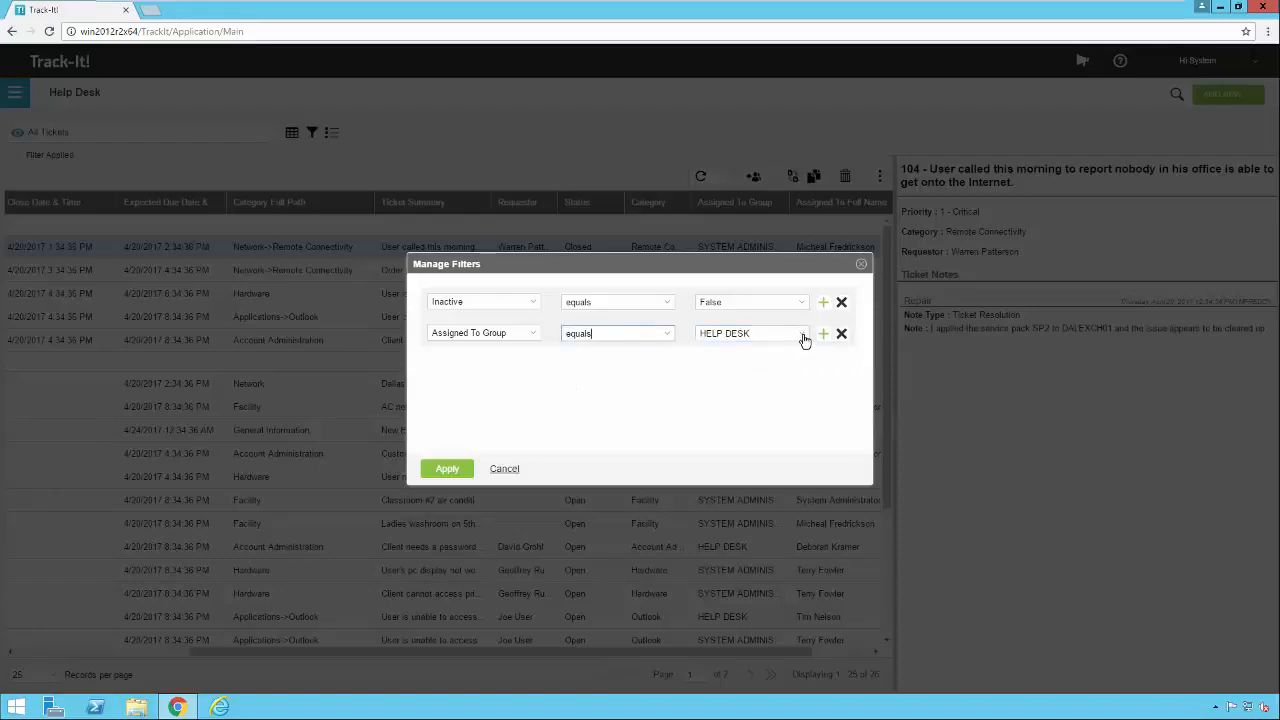
pyautogui.click(803, 337)
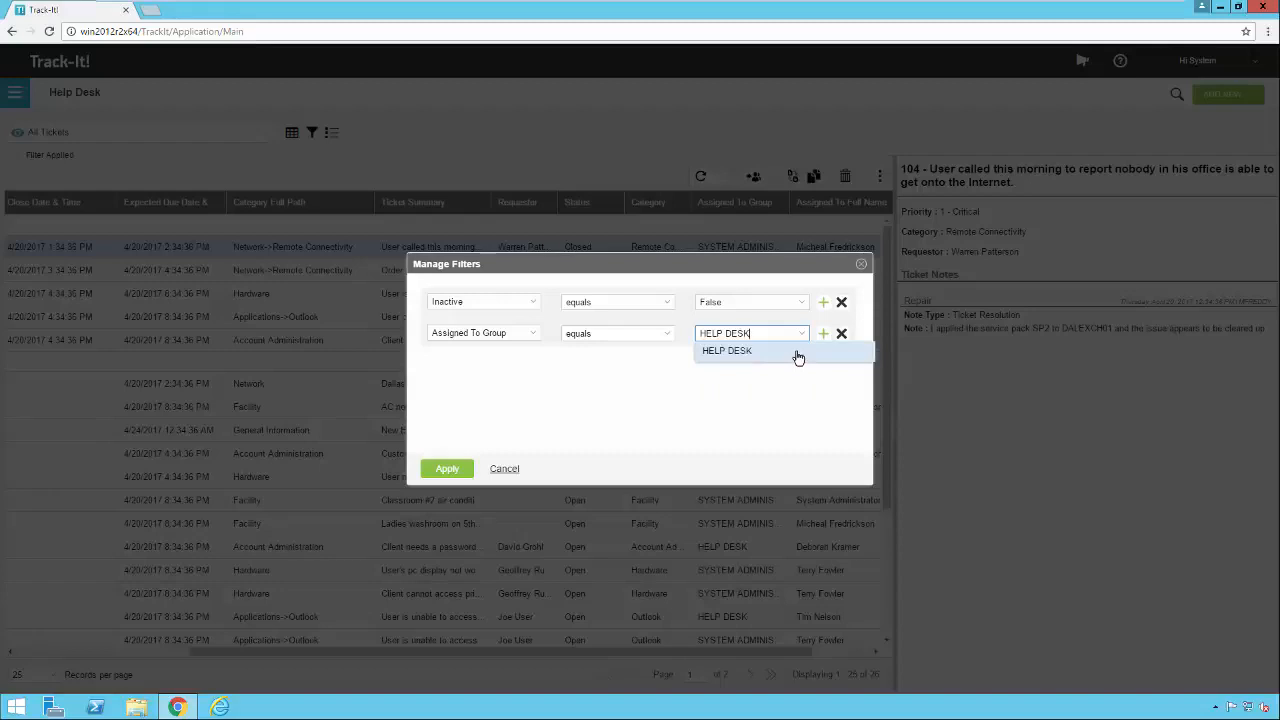
pyautogui.click(806, 346)
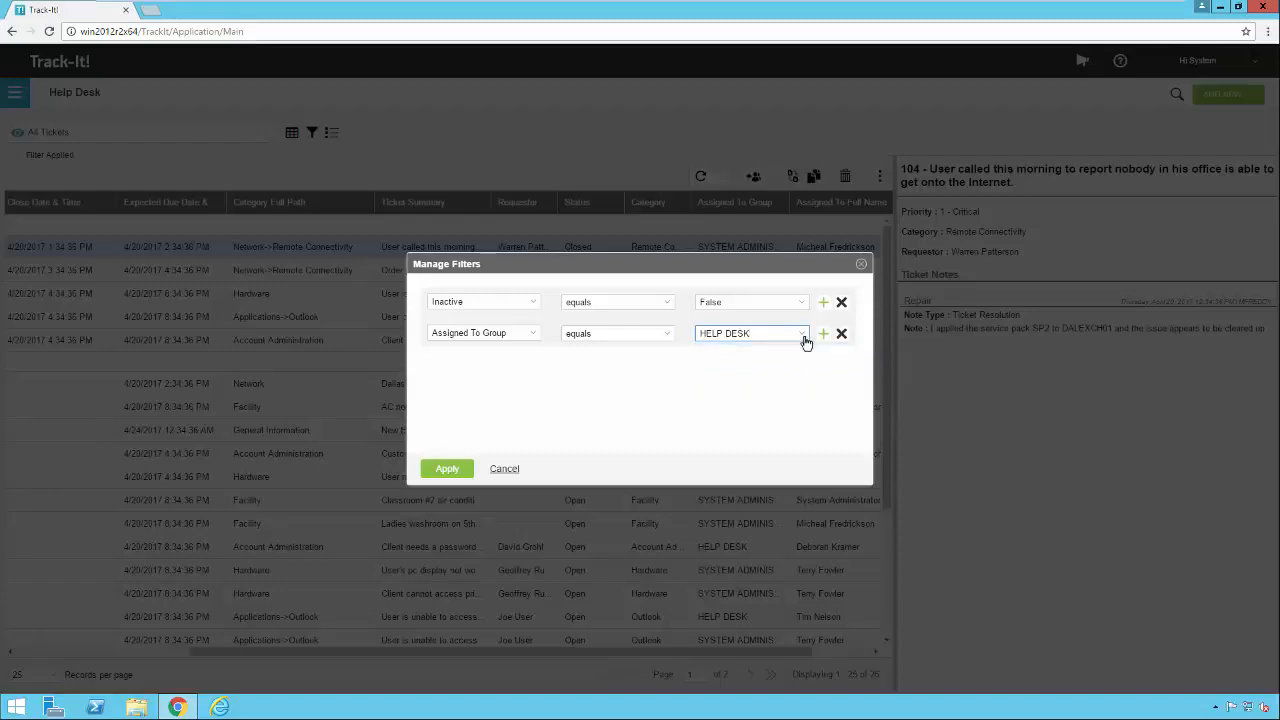
pyautogui.click(805, 338)
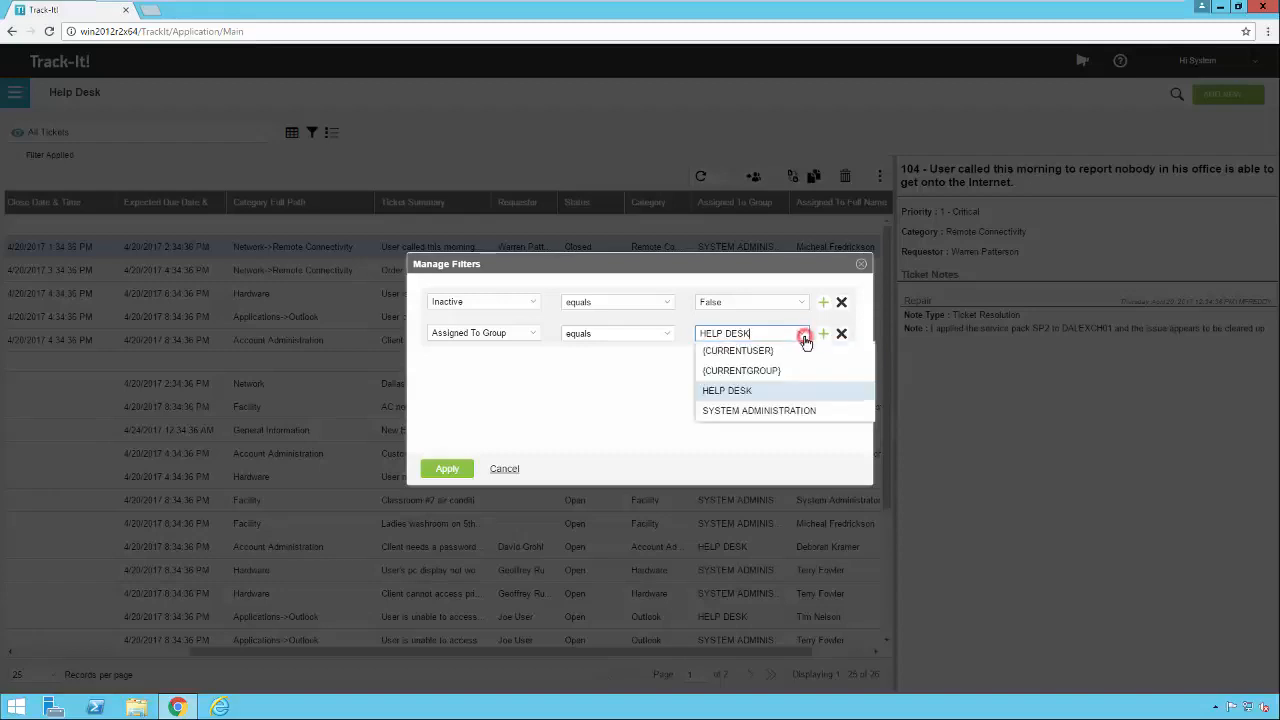
pyautogui.click(761, 373)
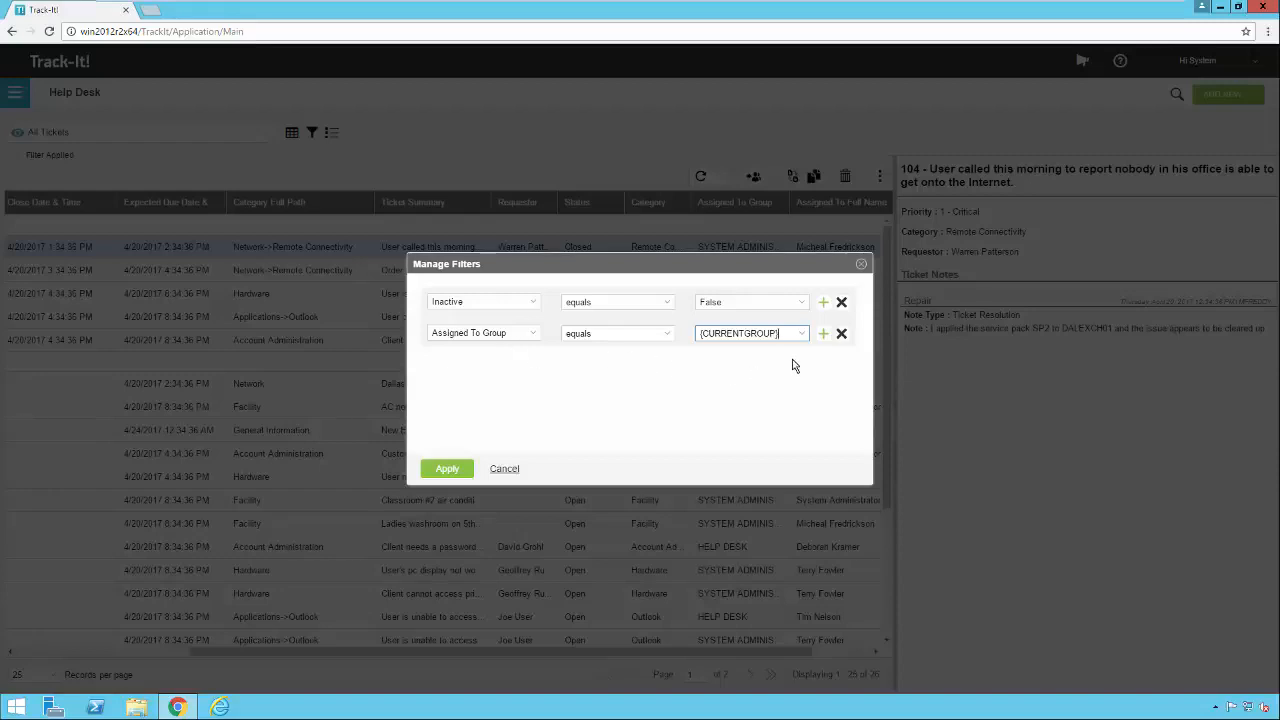
pyautogui.click(447, 470)
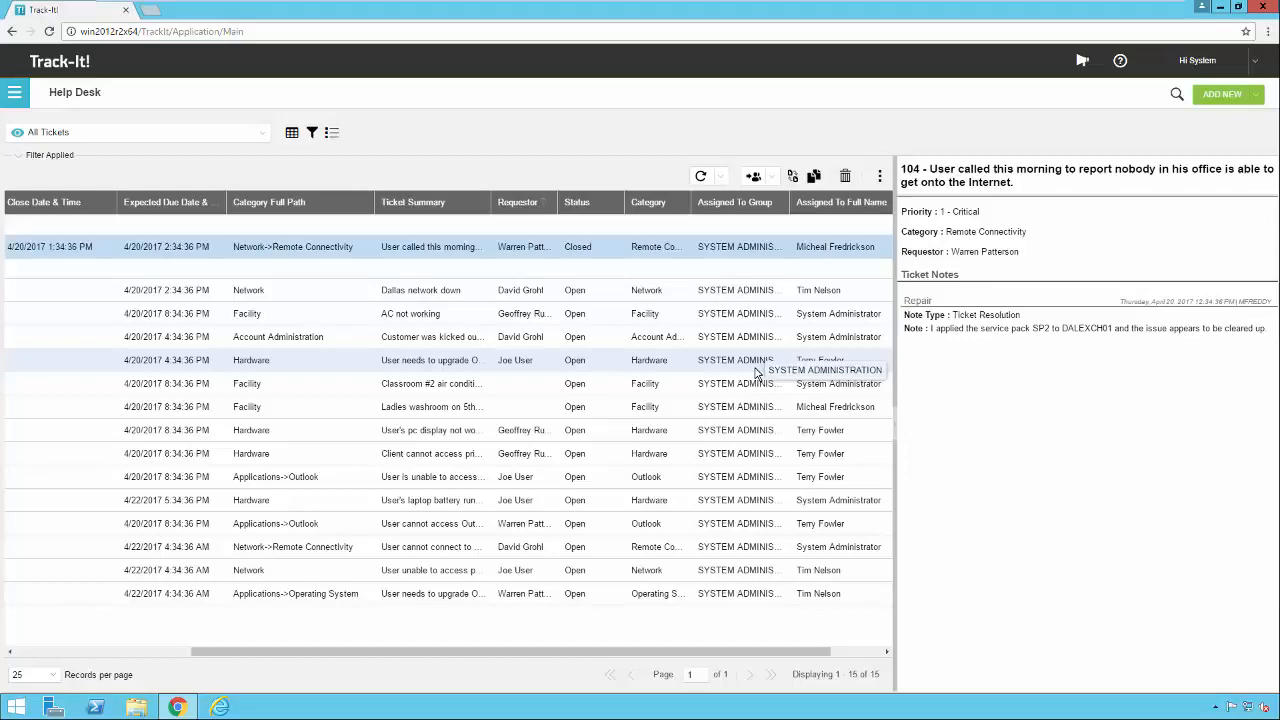
# Step: Define a formatting rule for the ticket list with the criterion Priority equals 1 - Critical
pyautogui.click(30, 652)
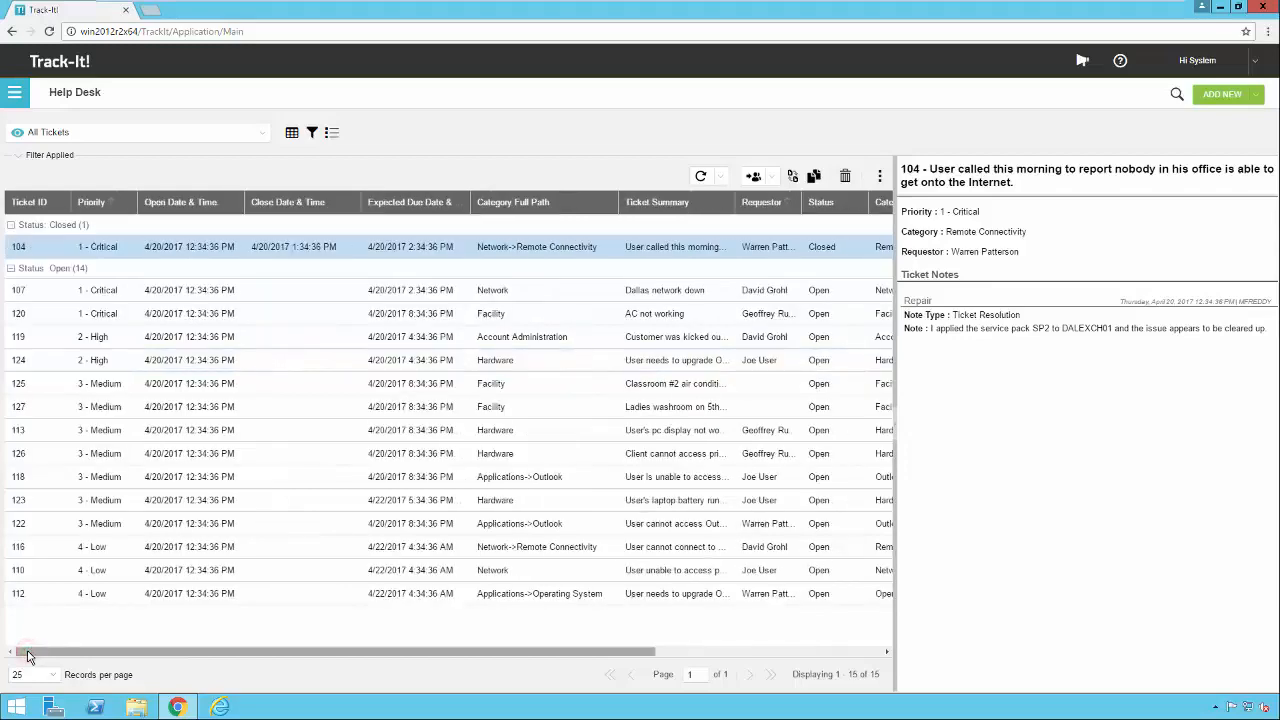
pyautogui.click(334, 138)
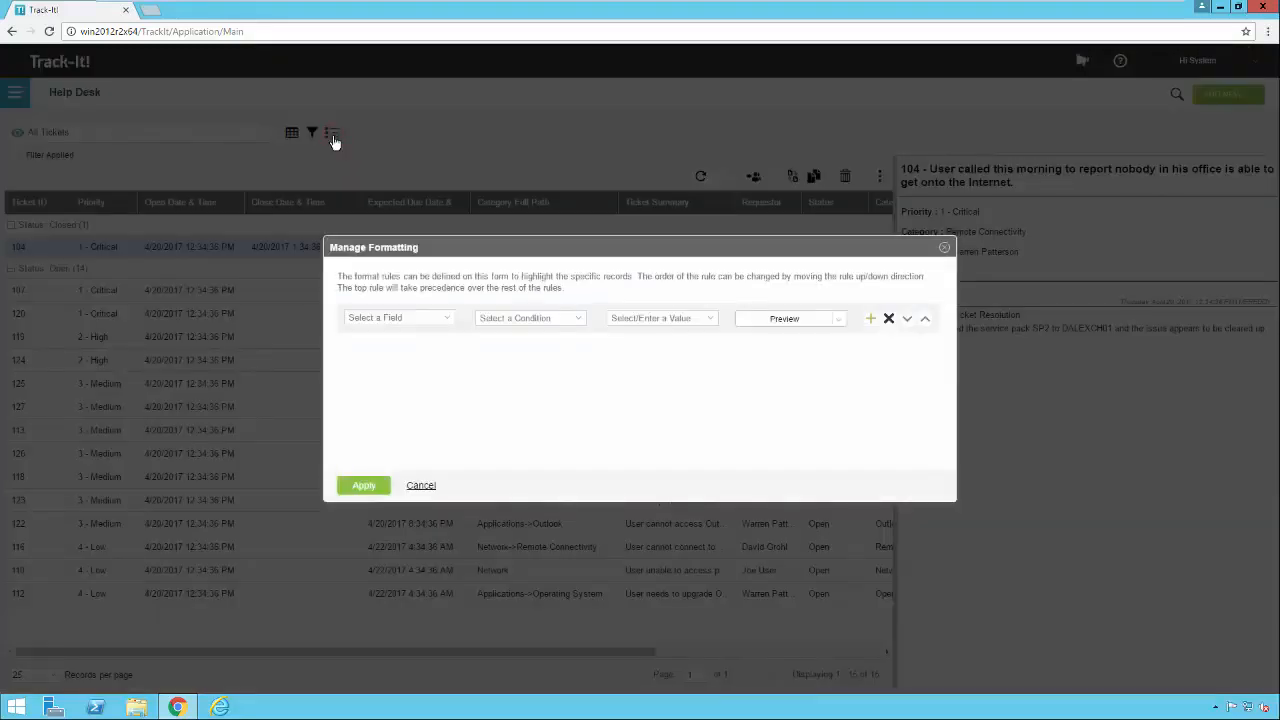
pyautogui.click(446, 319)
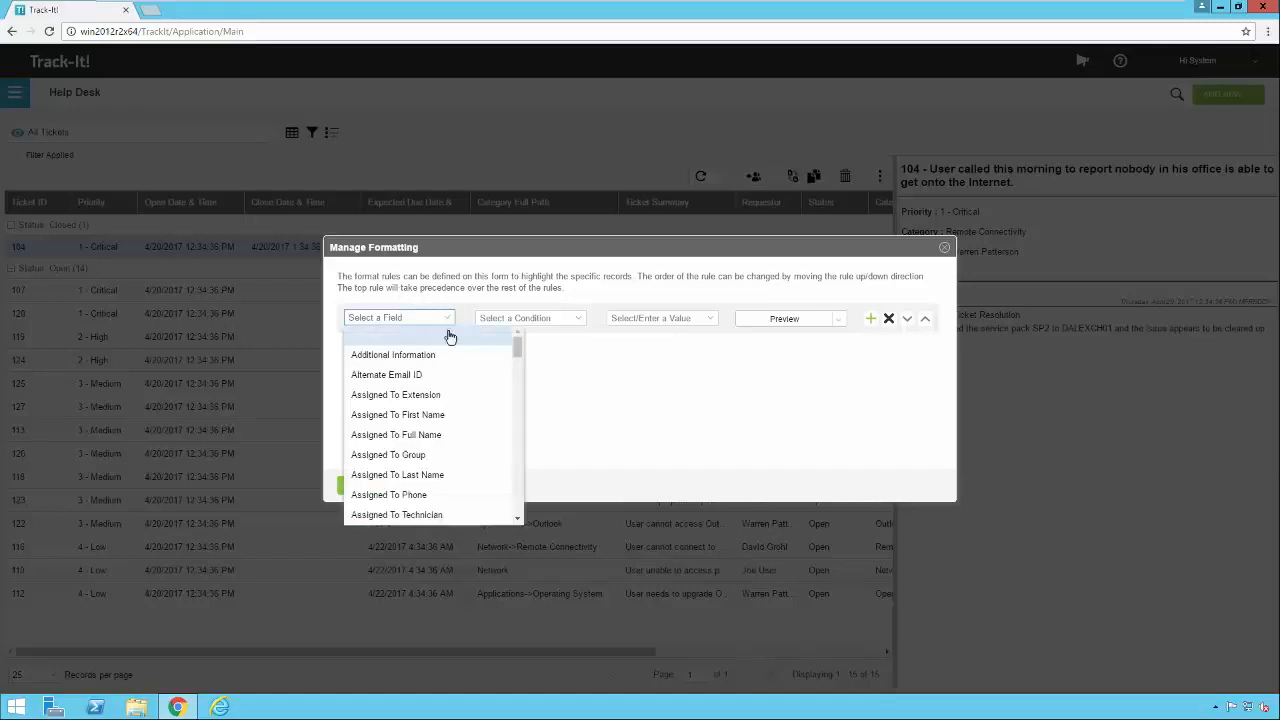
pyautogui.scroll(-10, 452, 418)
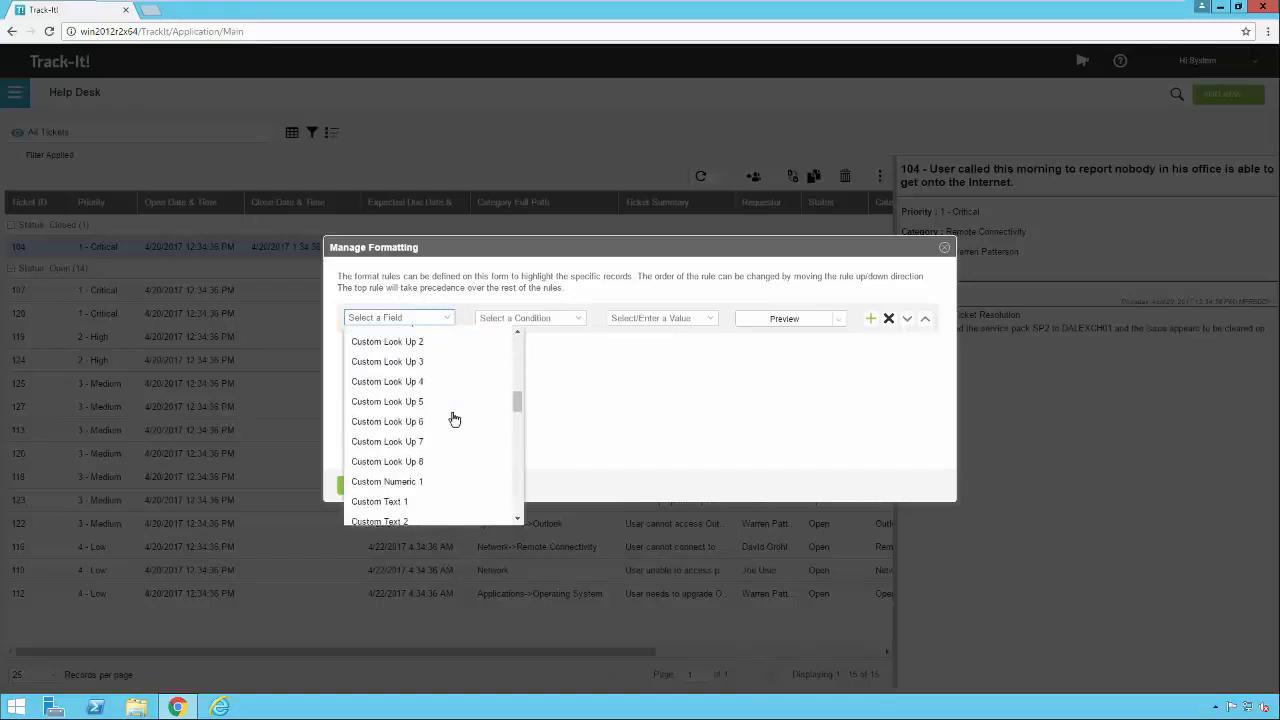
pyautogui.scroll(-6, 454, 418)
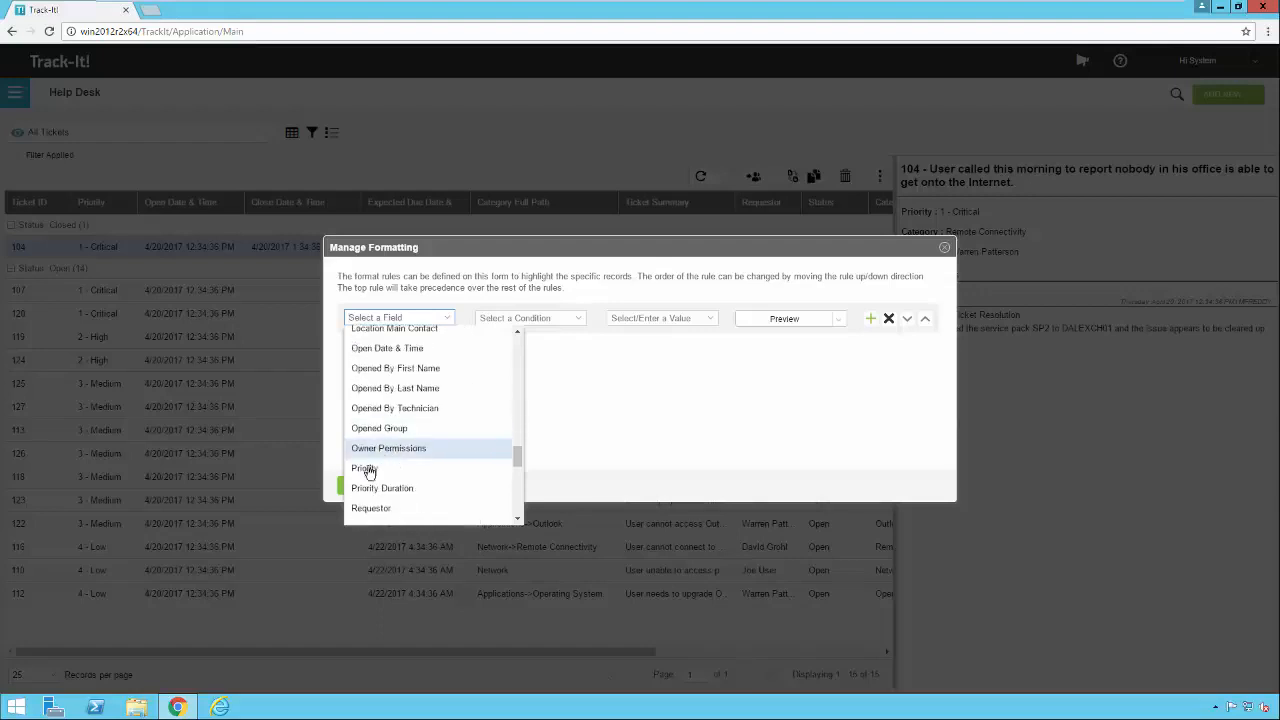
pyautogui.click(364, 468)
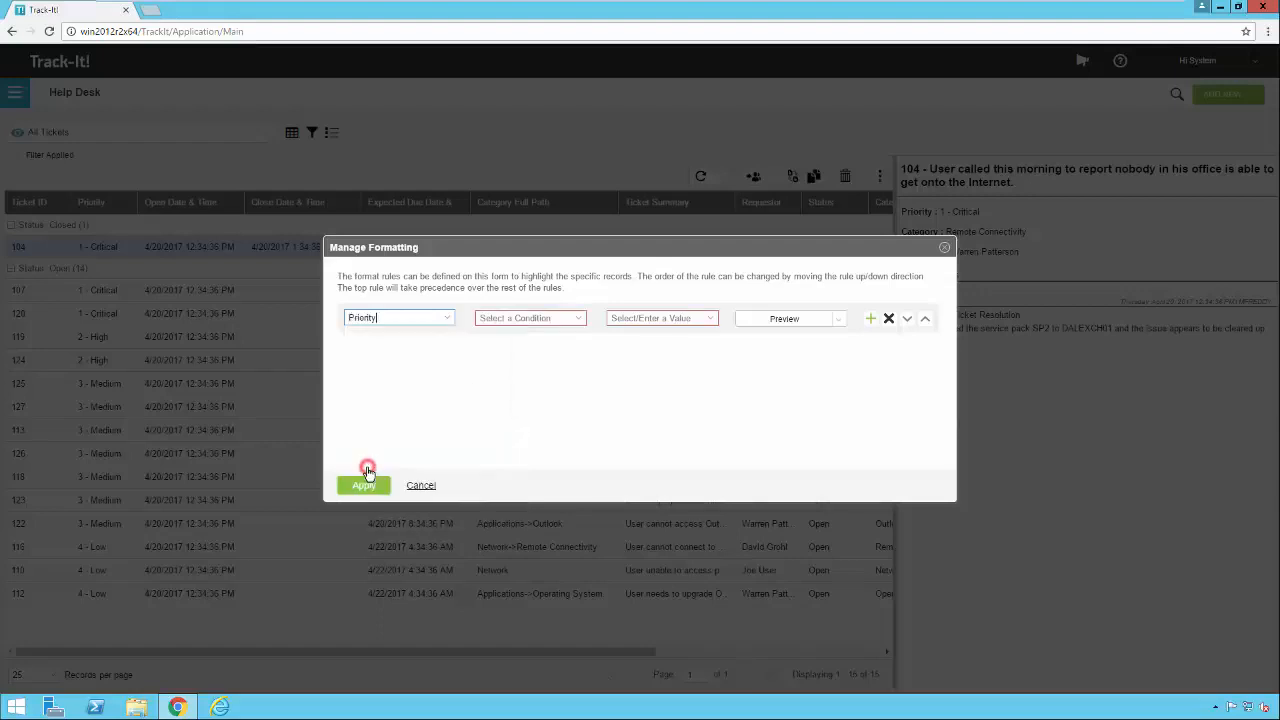
pyautogui.click(580, 318)
pyautogui.click(563, 336)
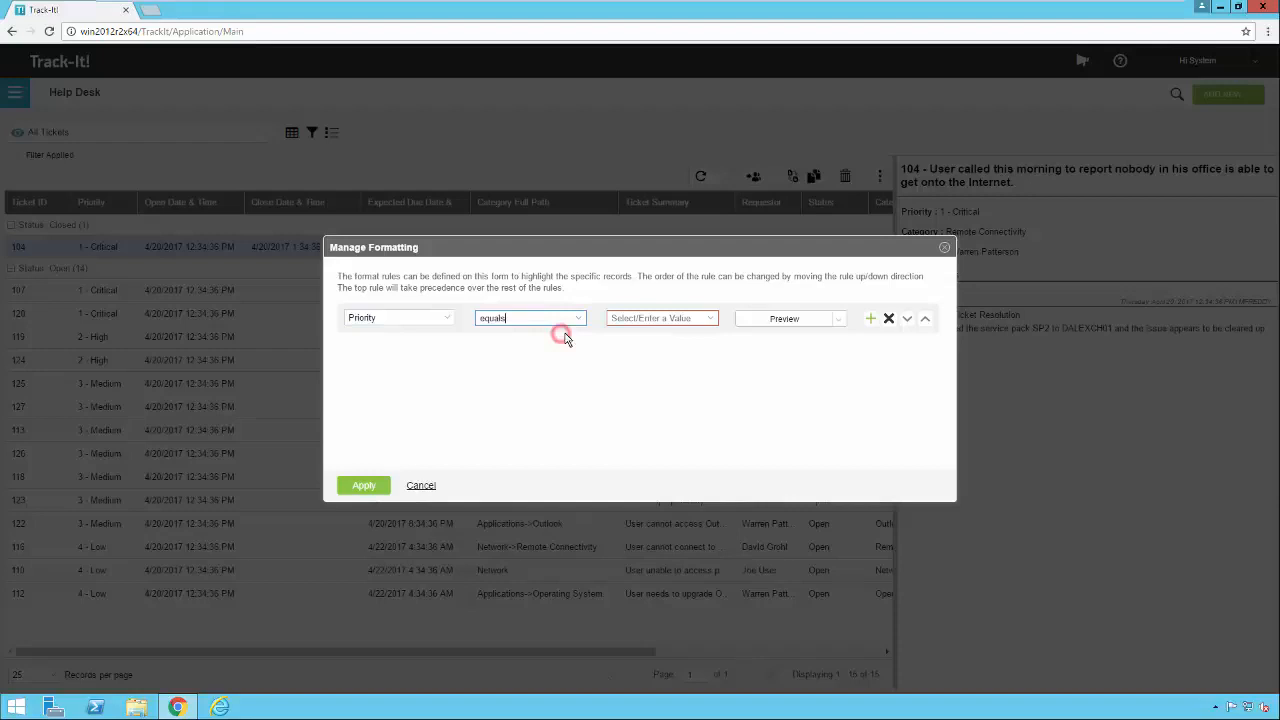
pyautogui.click(710, 320)
pyautogui.click(648, 374)
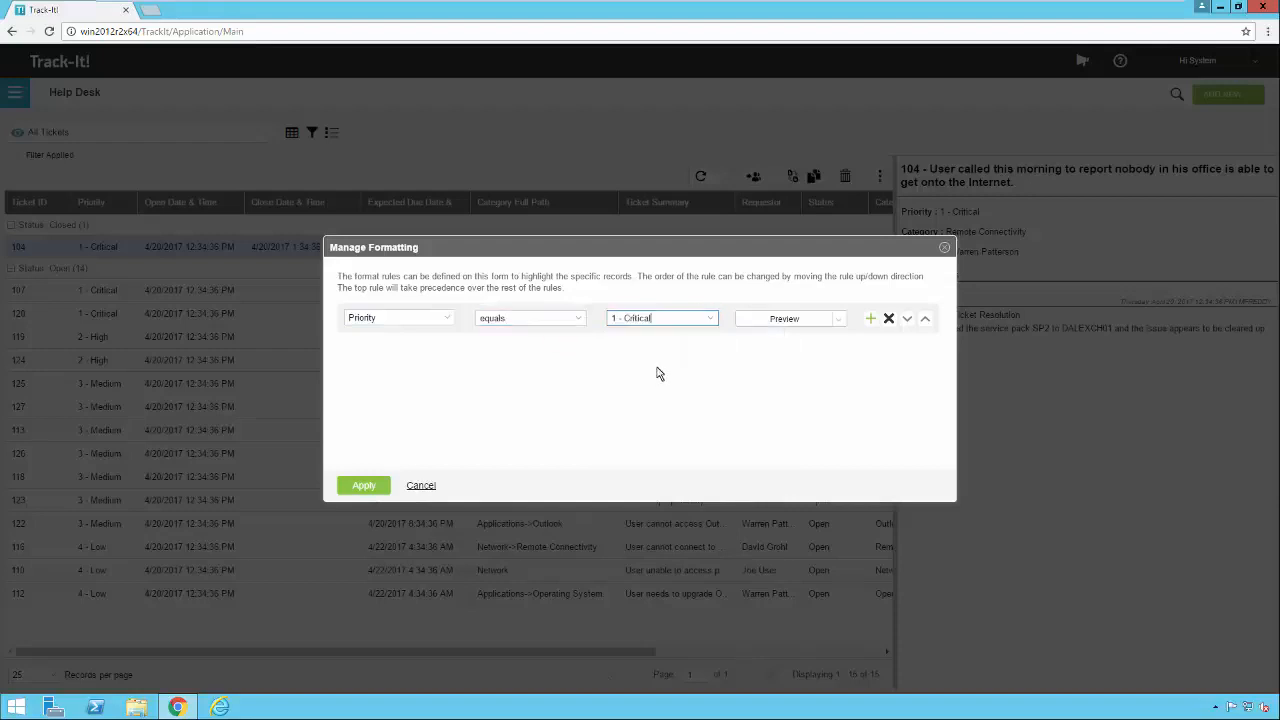
# Step: Give the 1 - Critical formatting rule a red background color and white text color
pyautogui.click(838, 318)
pyautogui.moveTo(812, 345)
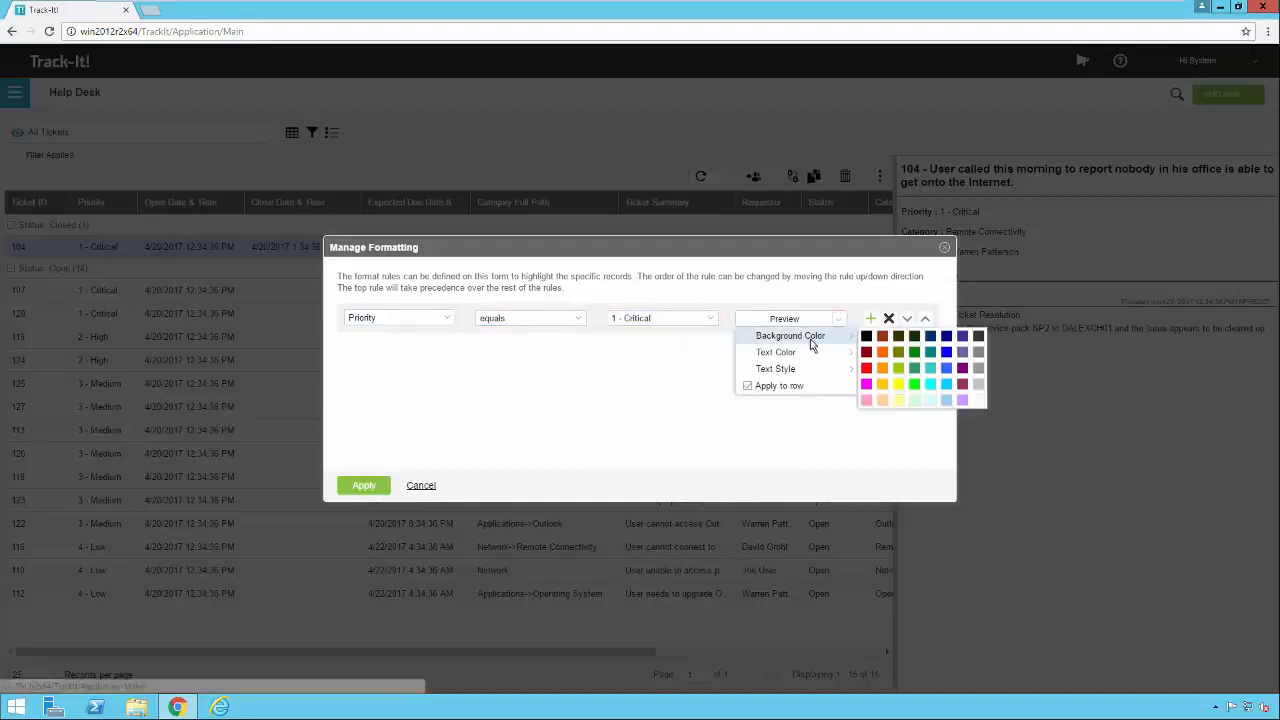
pyautogui.click(867, 369)
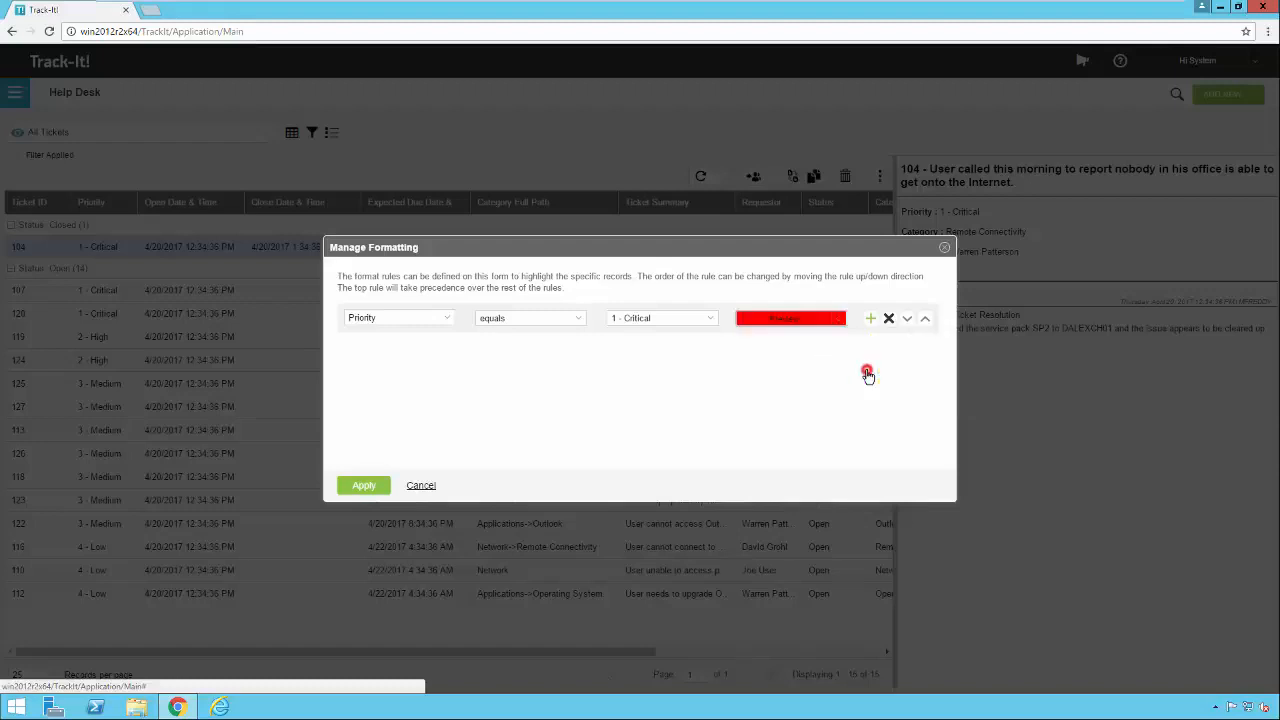
pyautogui.click(841, 324)
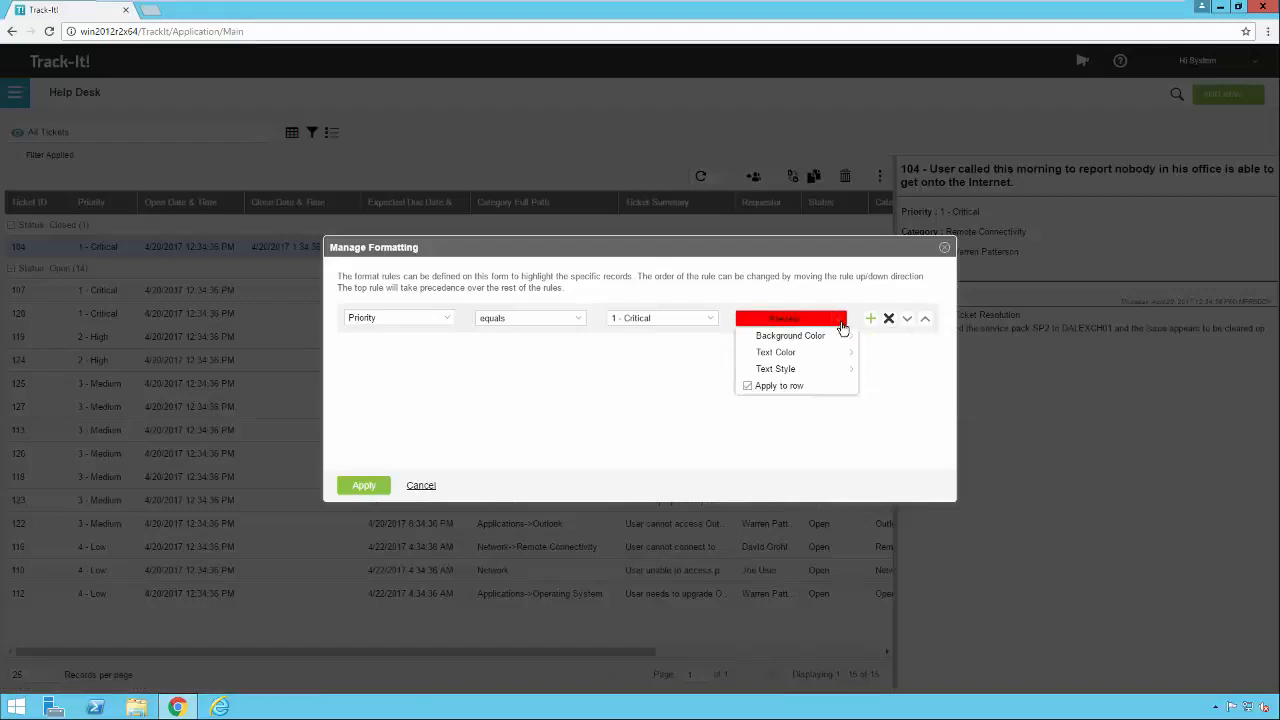
pyautogui.moveTo(820, 360)
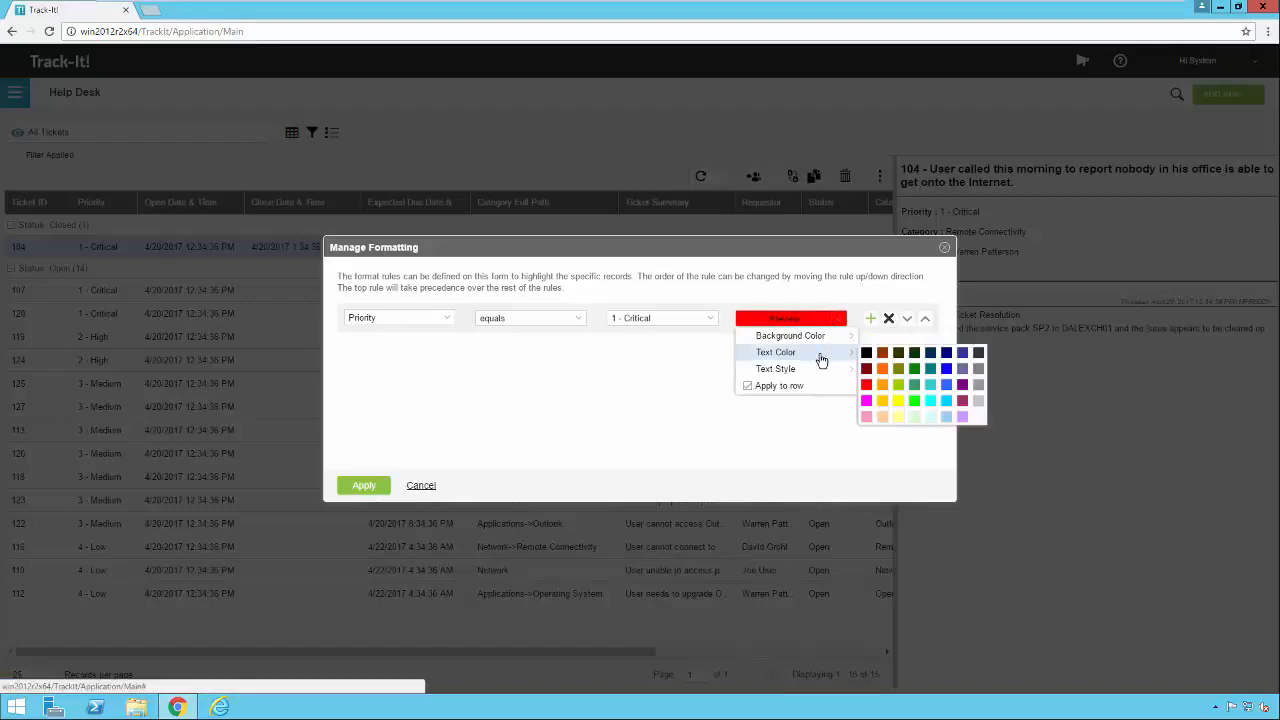
pyautogui.click(975, 418)
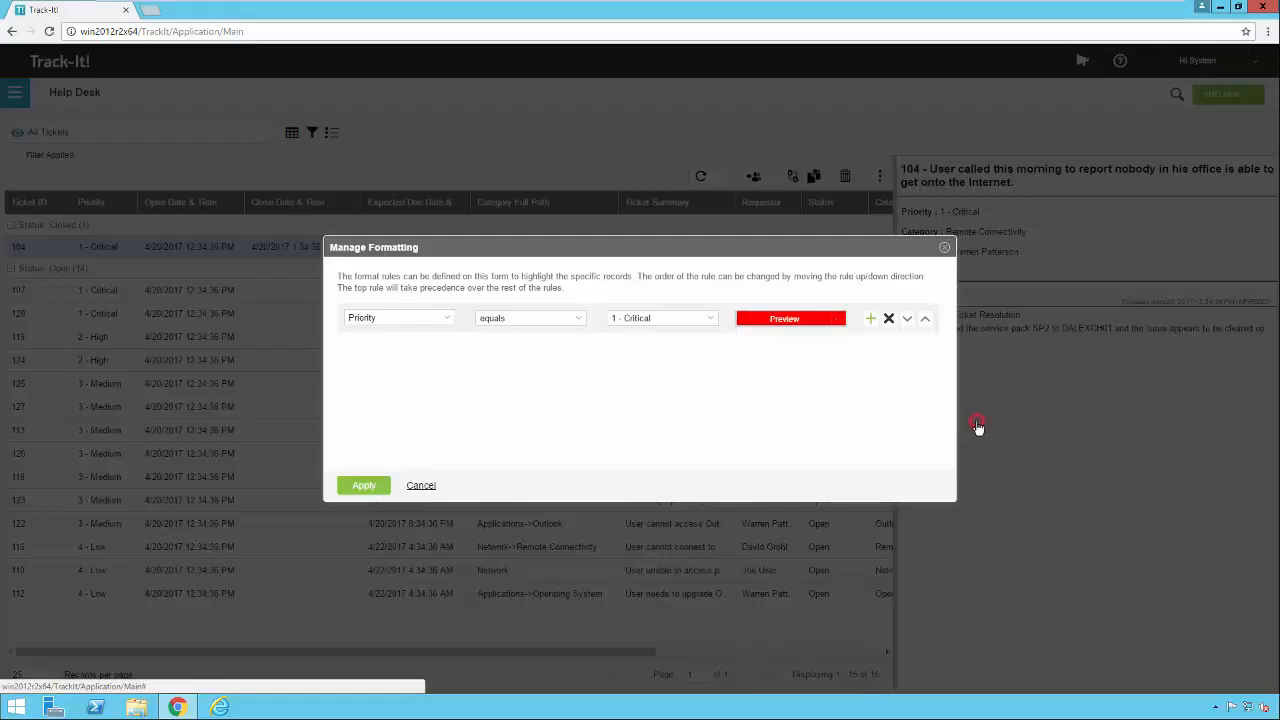
# Step: Set the text style of the 1 - Critical rule to bold and apply the formatting to the ticket list
pyautogui.click(841, 326)
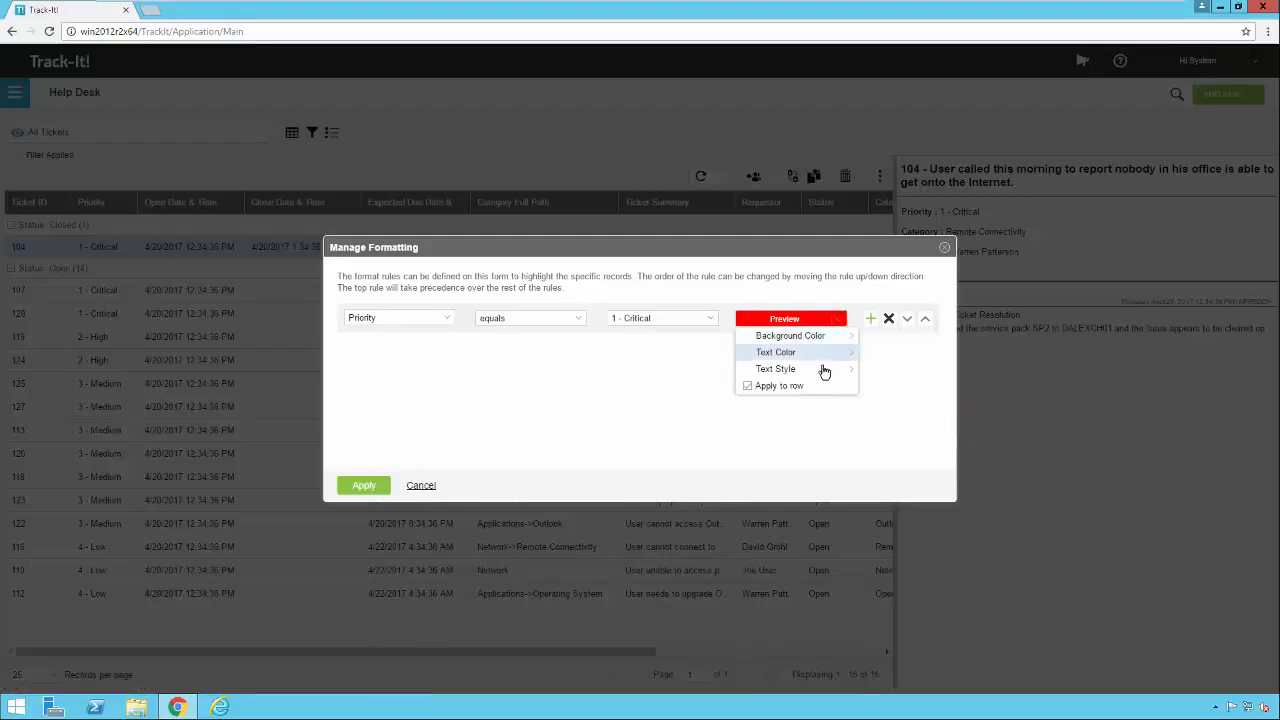
pyautogui.moveTo(826, 369)
pyautogui.click(870, 370)
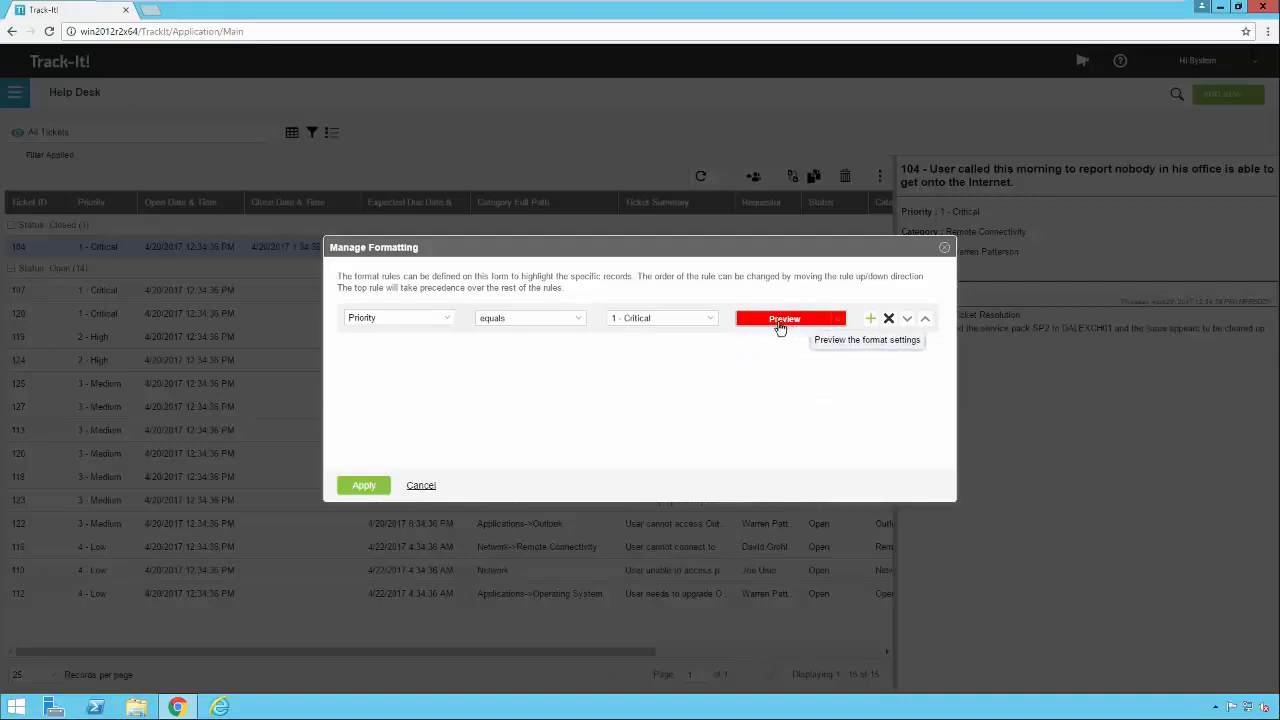
pyautogui.click(370, 489)
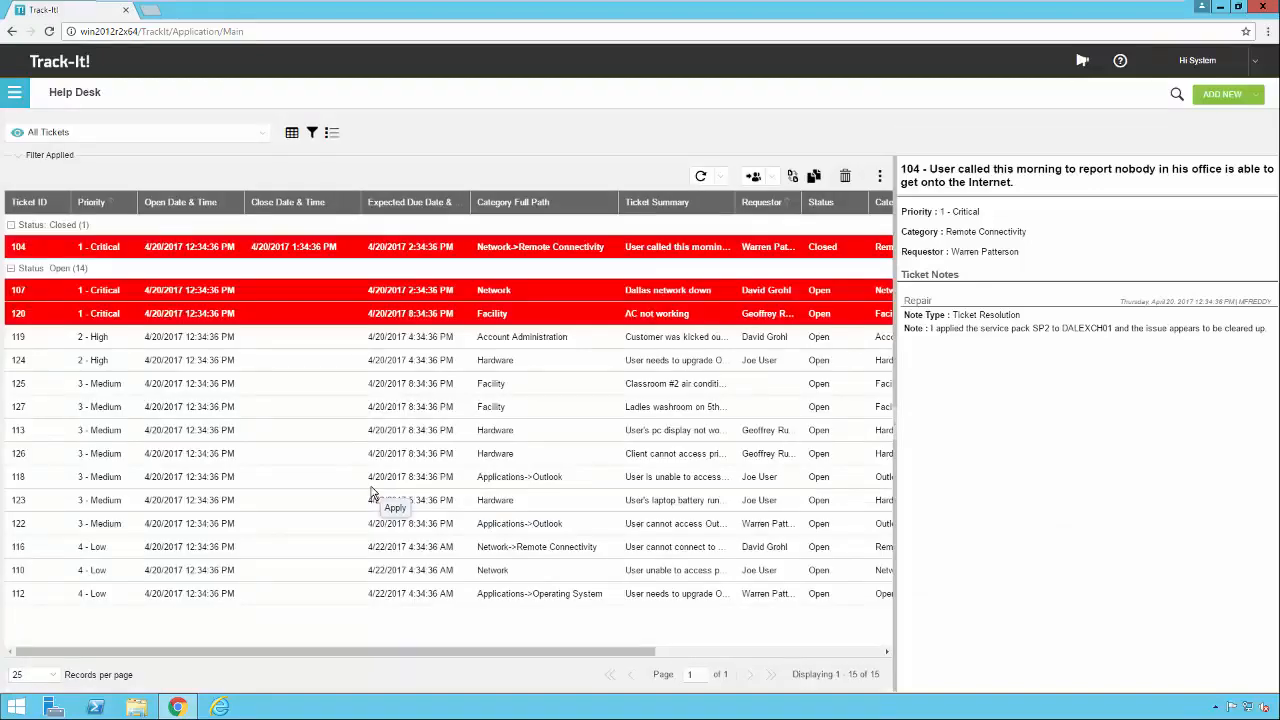
# Step: Add a second formatting rule for the ticket list with the criterion Priority equals 2 - High
pyautogui.click(332, 132)
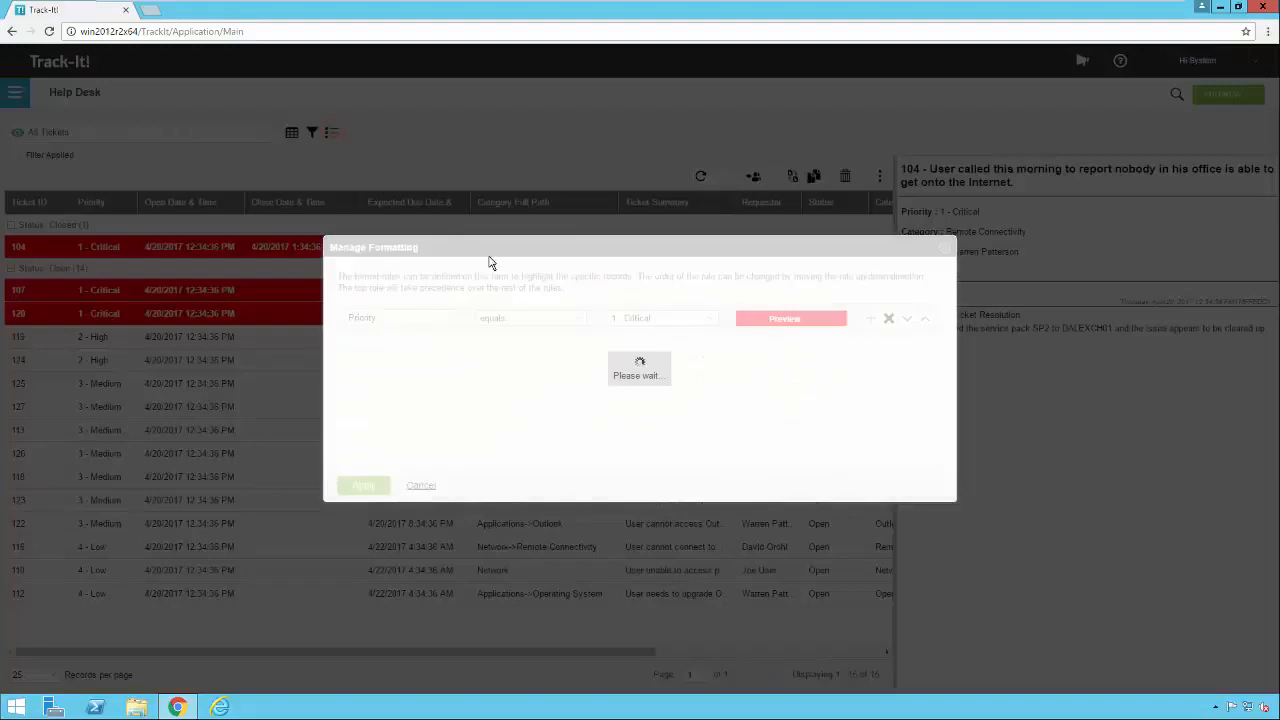
pyautogui.click(871, 320)
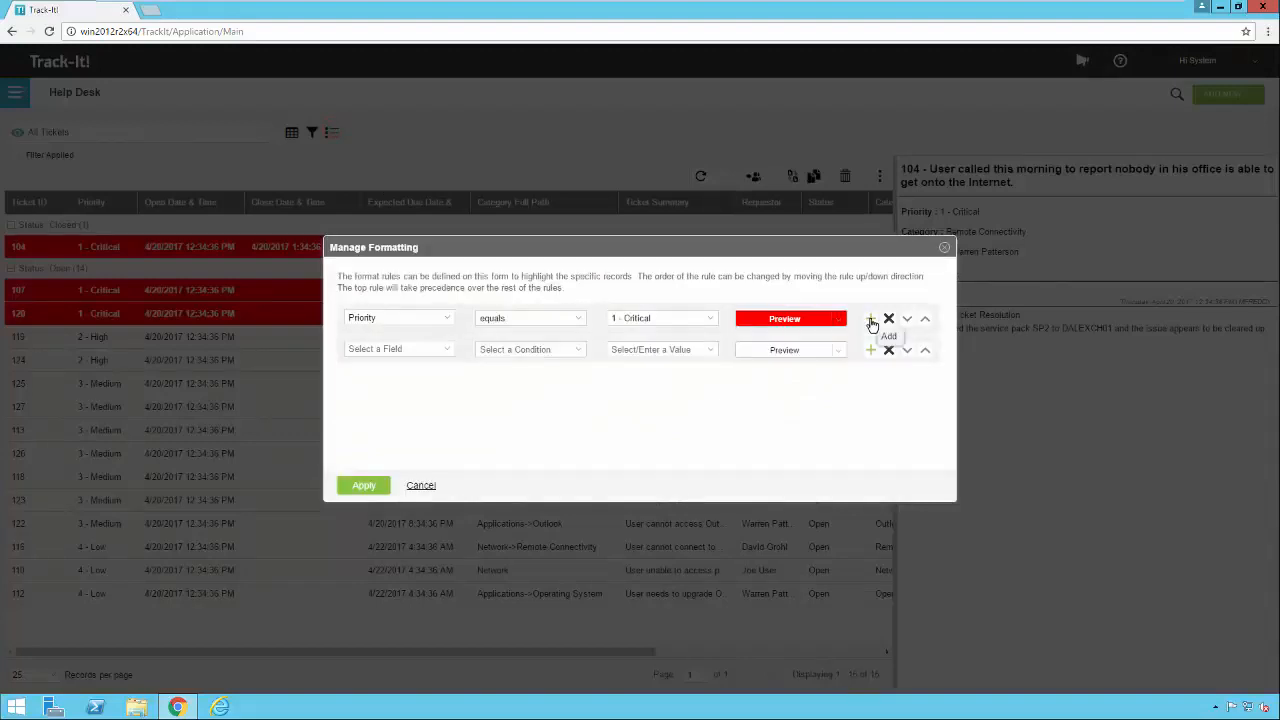
pyautogui.click(448, 352)
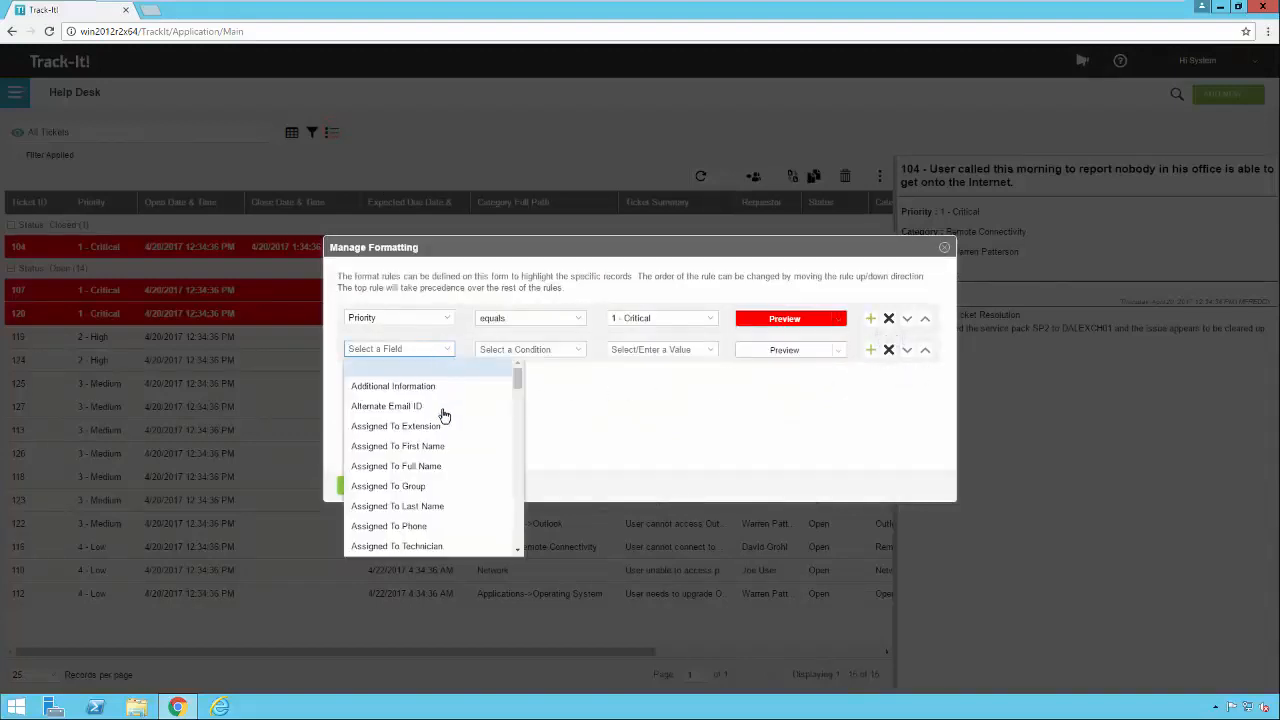
pyautogui.scroll(-5, 444, 430)
pyautogui.scroll(-5, 515, 450)
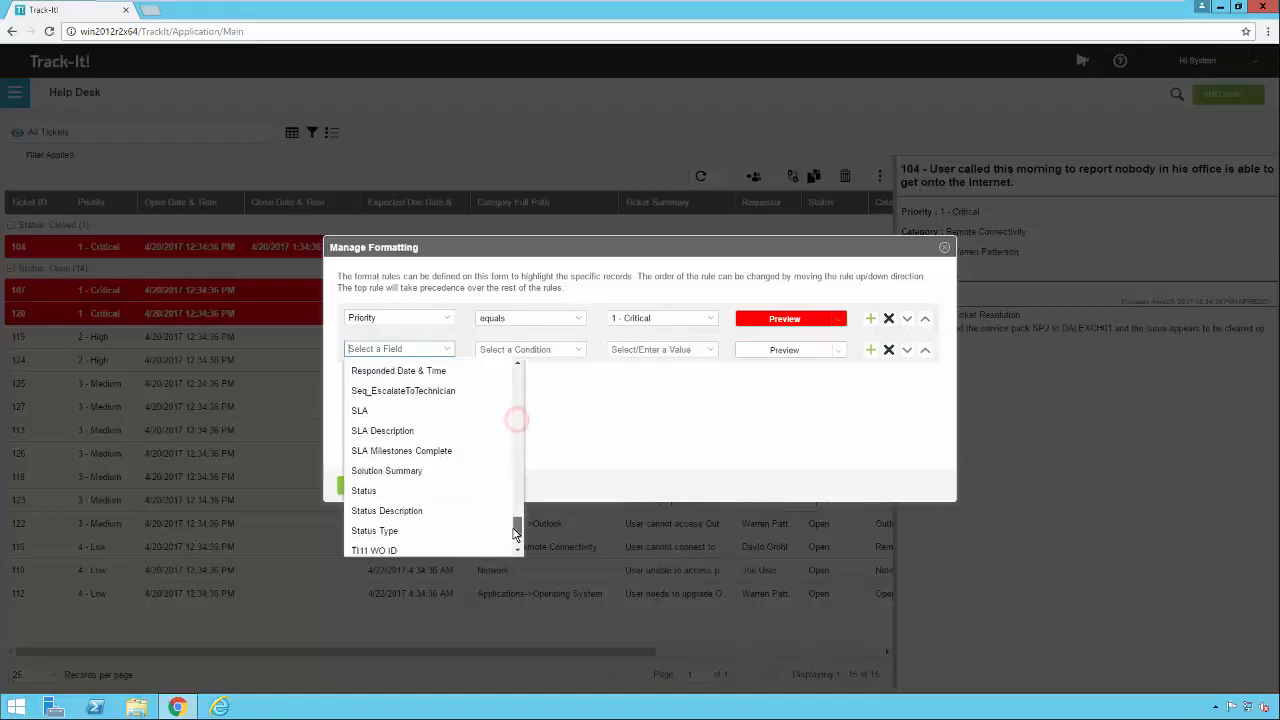
pyautogui.scroll(2, 514, 420)
pyautogui.click(423, 434)
pyautogui.click(580, 358)
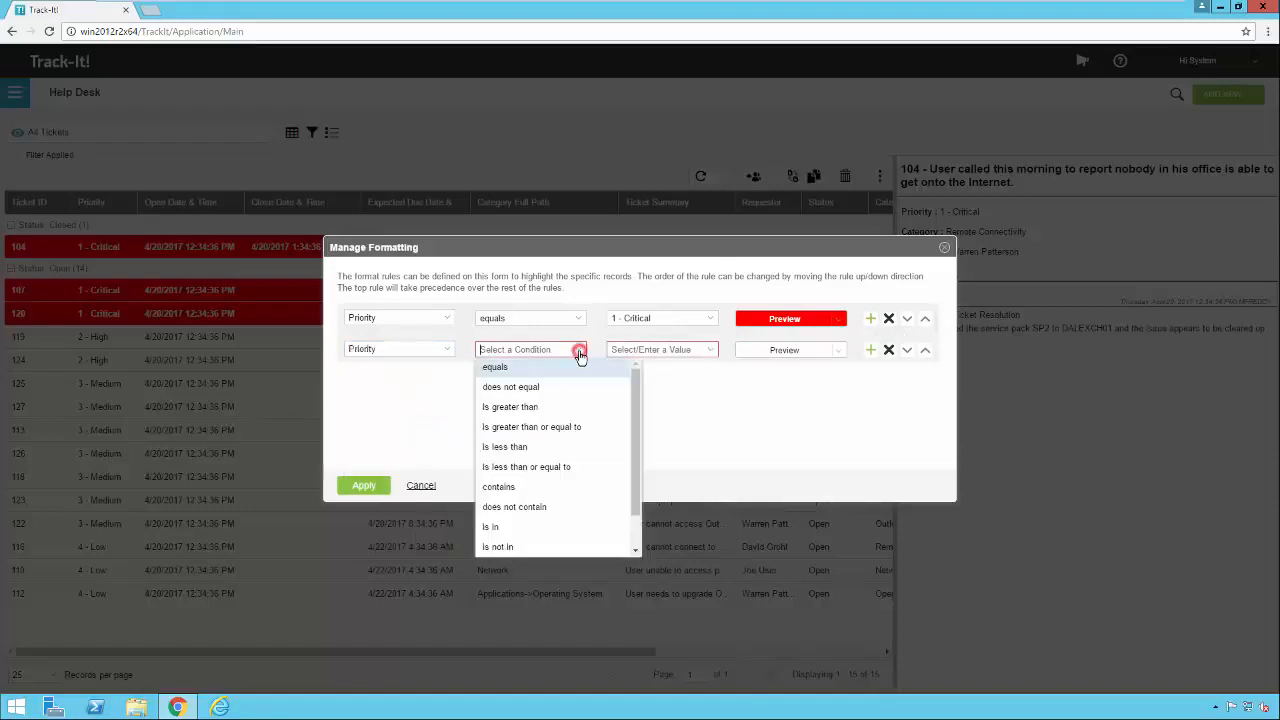
pyautogui.click(575, 372)
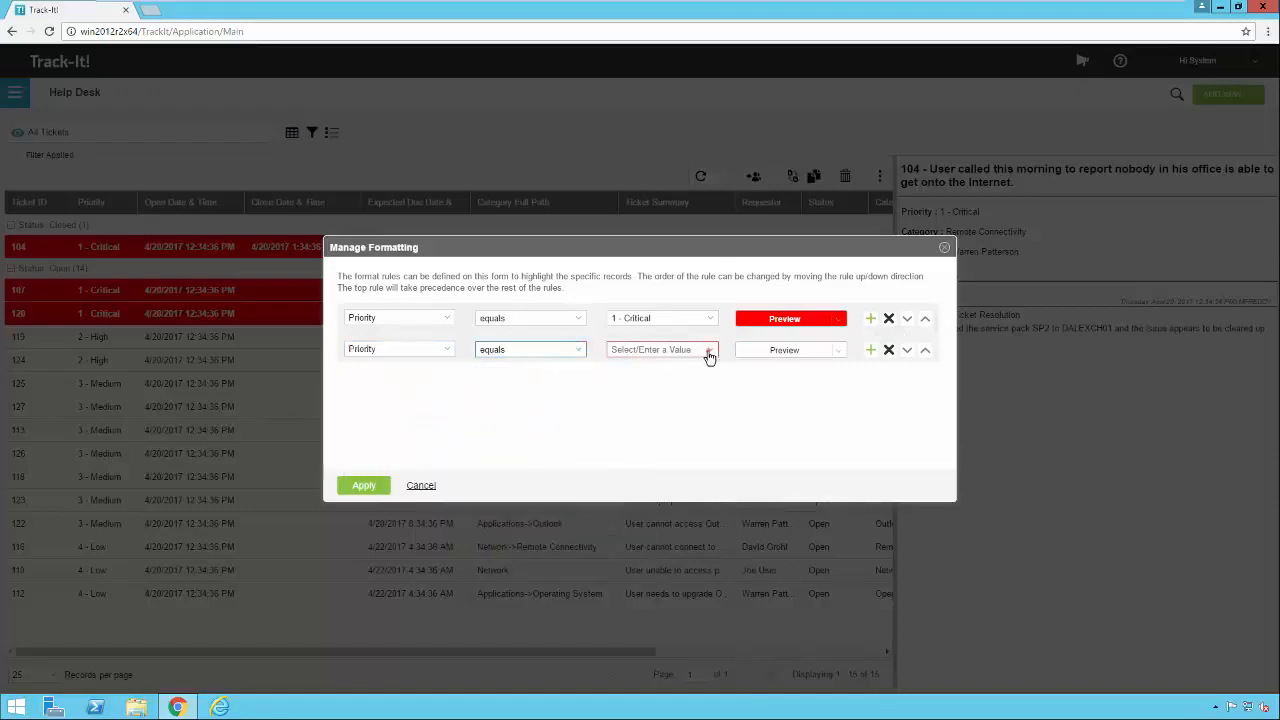
pyautogui.click(709, 350)
pyautogui.click(626, 427)
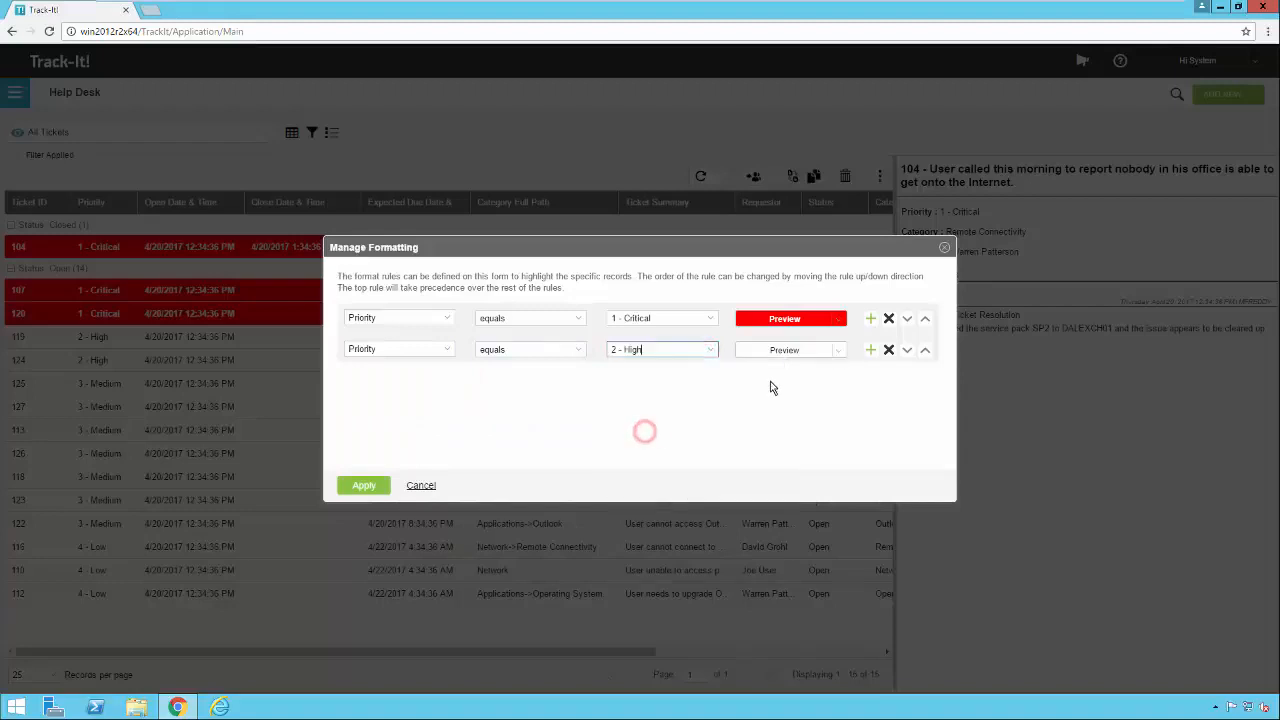
# Step: Give the 2 - High formatting rule a yellow background and bold text, and apply the formatting to the ticket list
pyautogui.click(836, 350)
pyautogui.moveTo(826, 370)
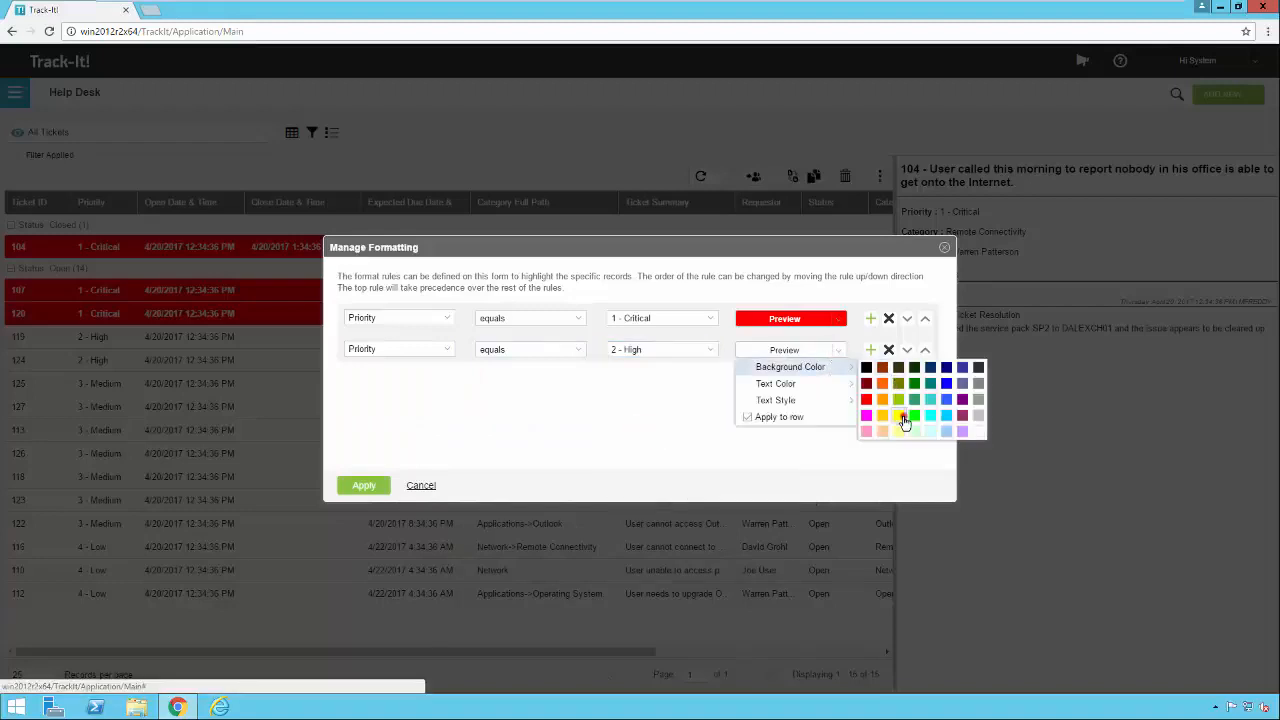
pyautogui.click(898, 415)
pyautogui.click(840, 352)
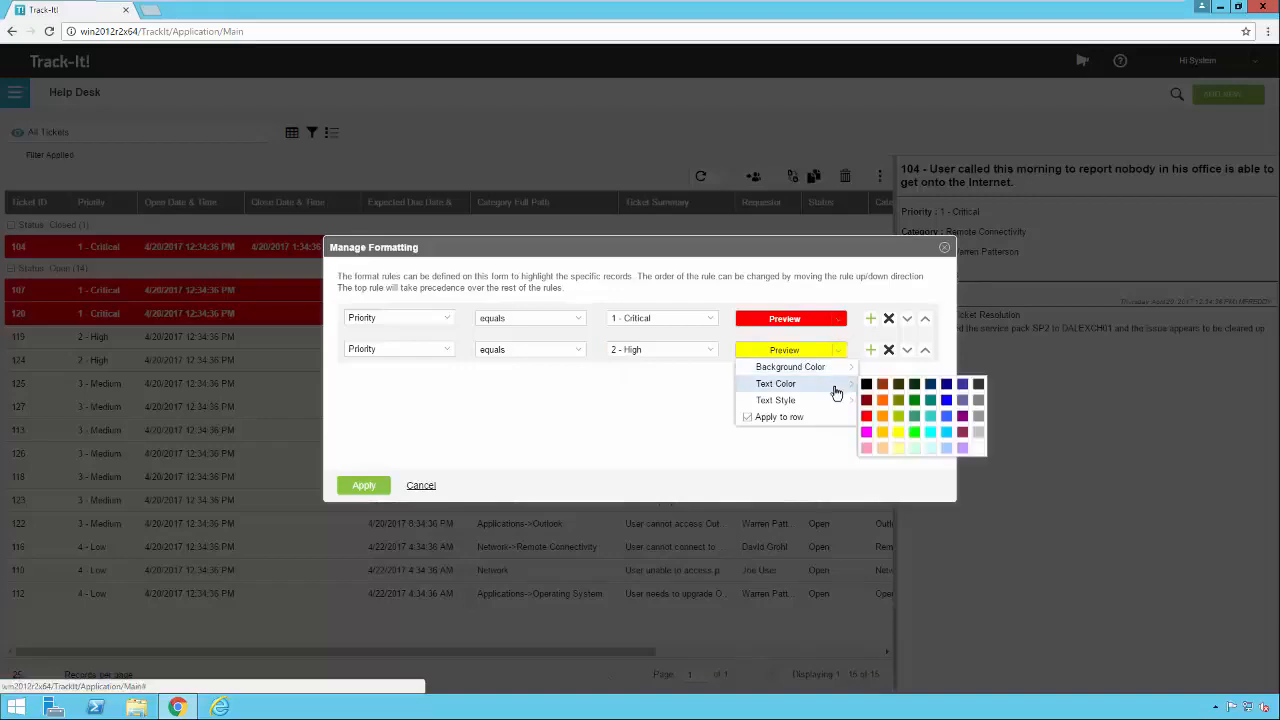
pyautogui.click(872, 402)
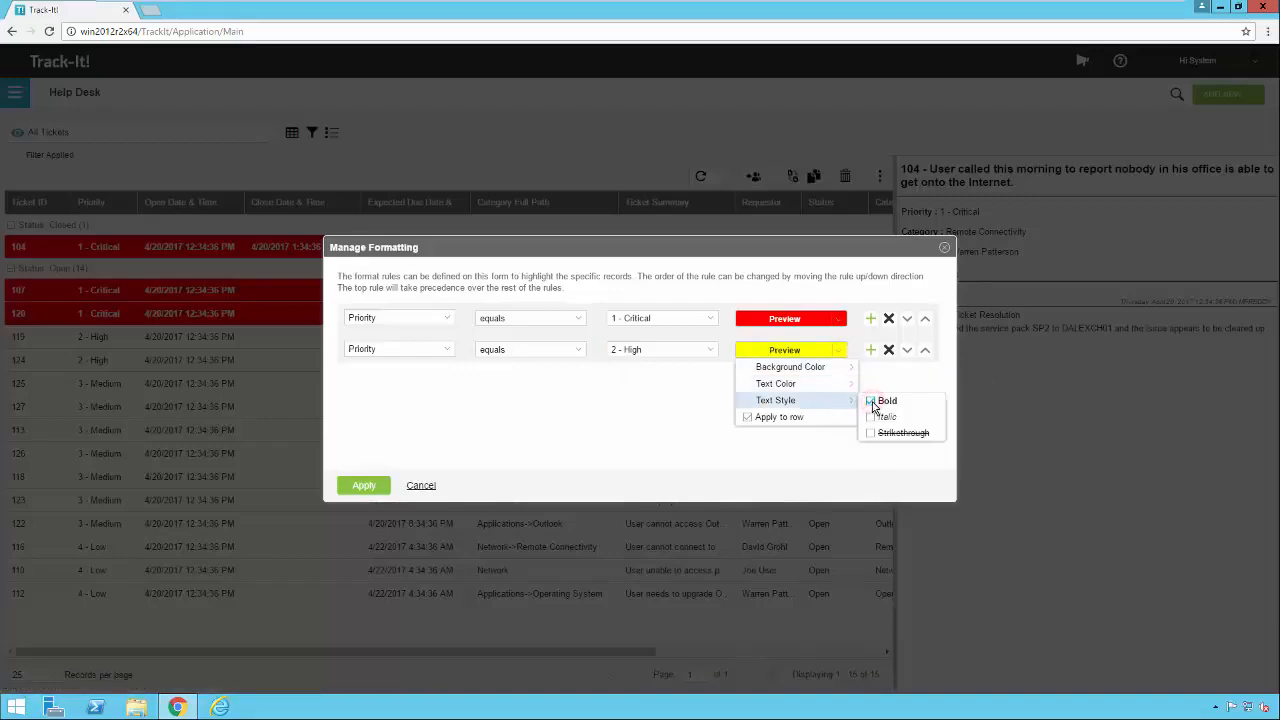
pyautogui.click(838, 352)
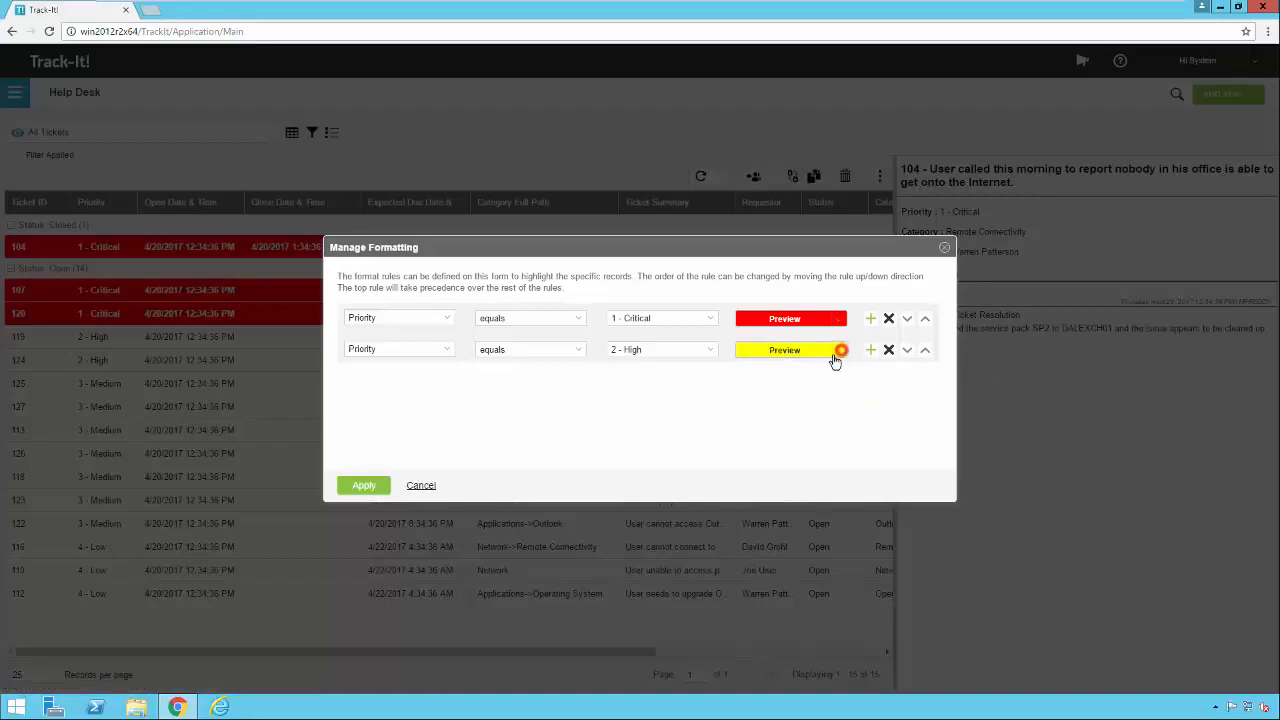
pyautogui.click(368, 486)
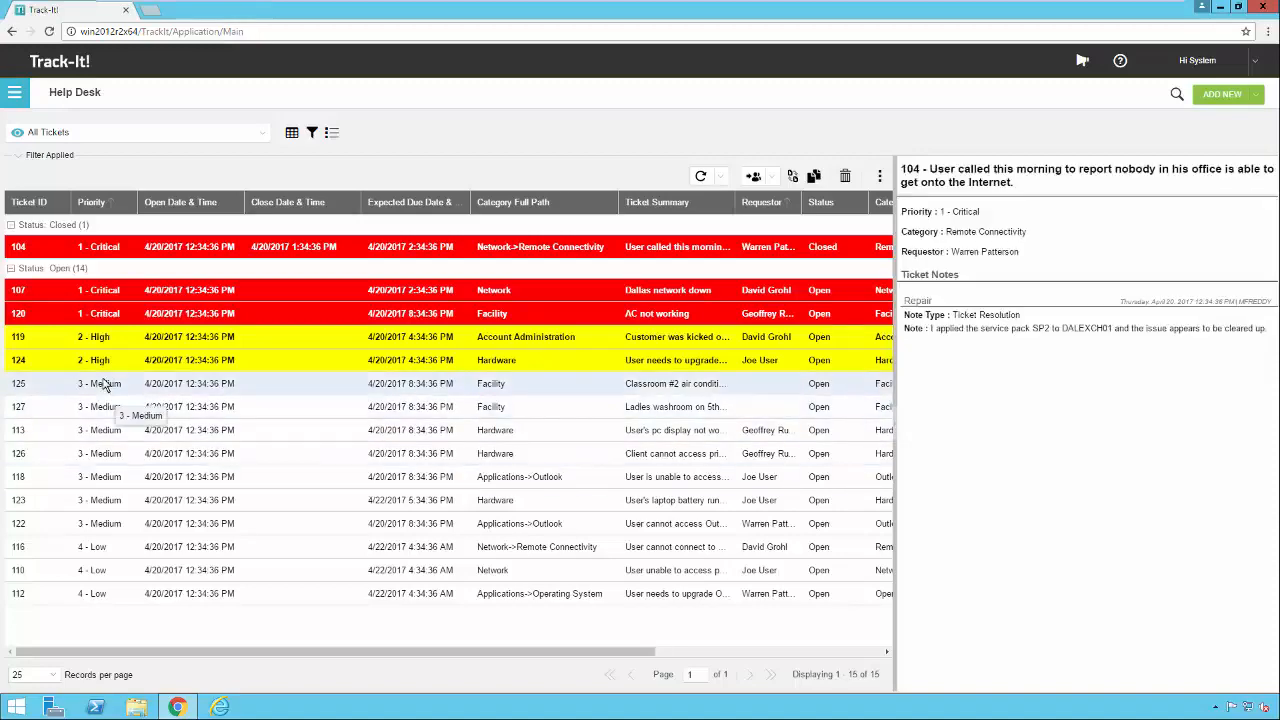
# Step: Add a third formatting rule for the ticket list with the criterion Category equals Network
pyautogui.hscroll(5, 335, 450)
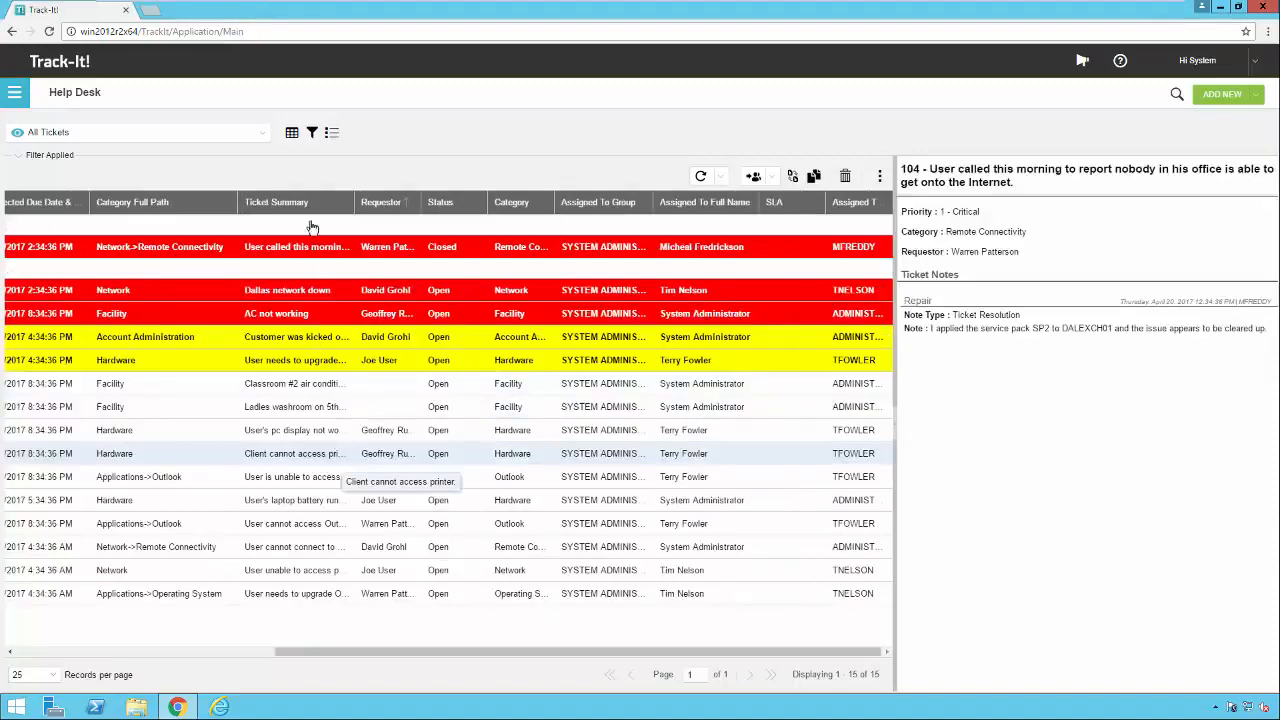
pyautogui.click(332, 134)
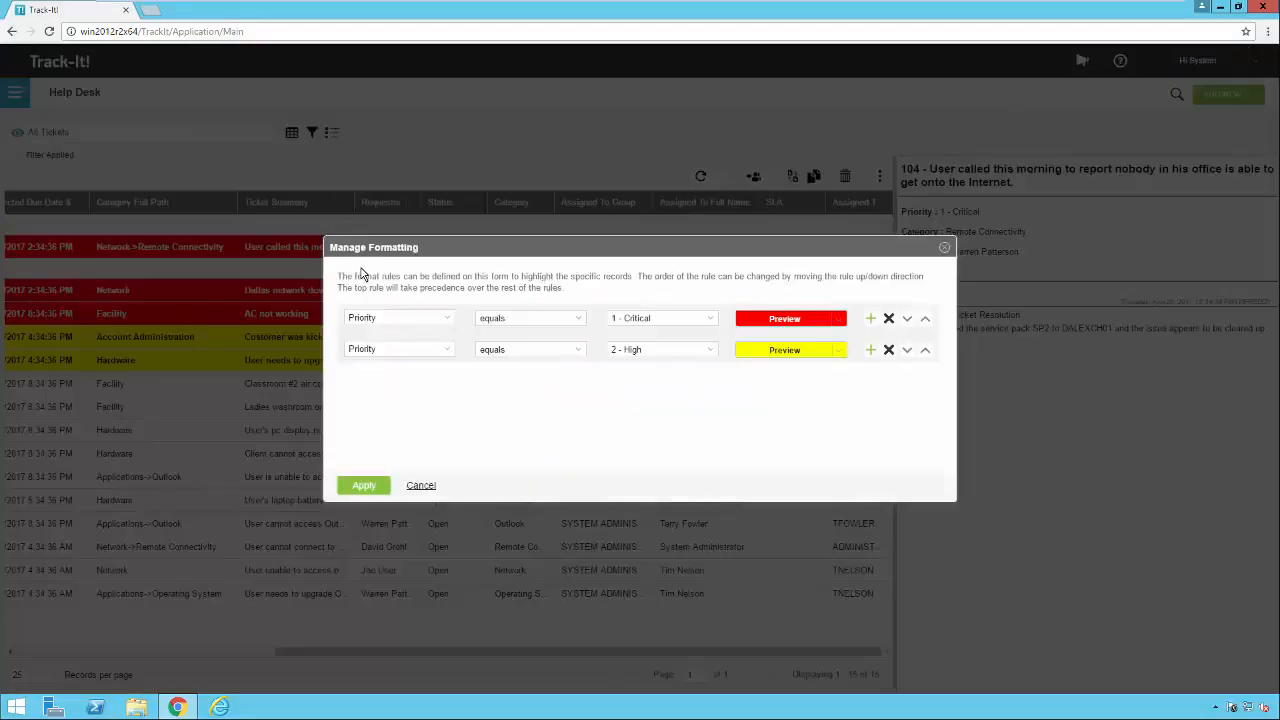
pyautogui.click(870, 349)
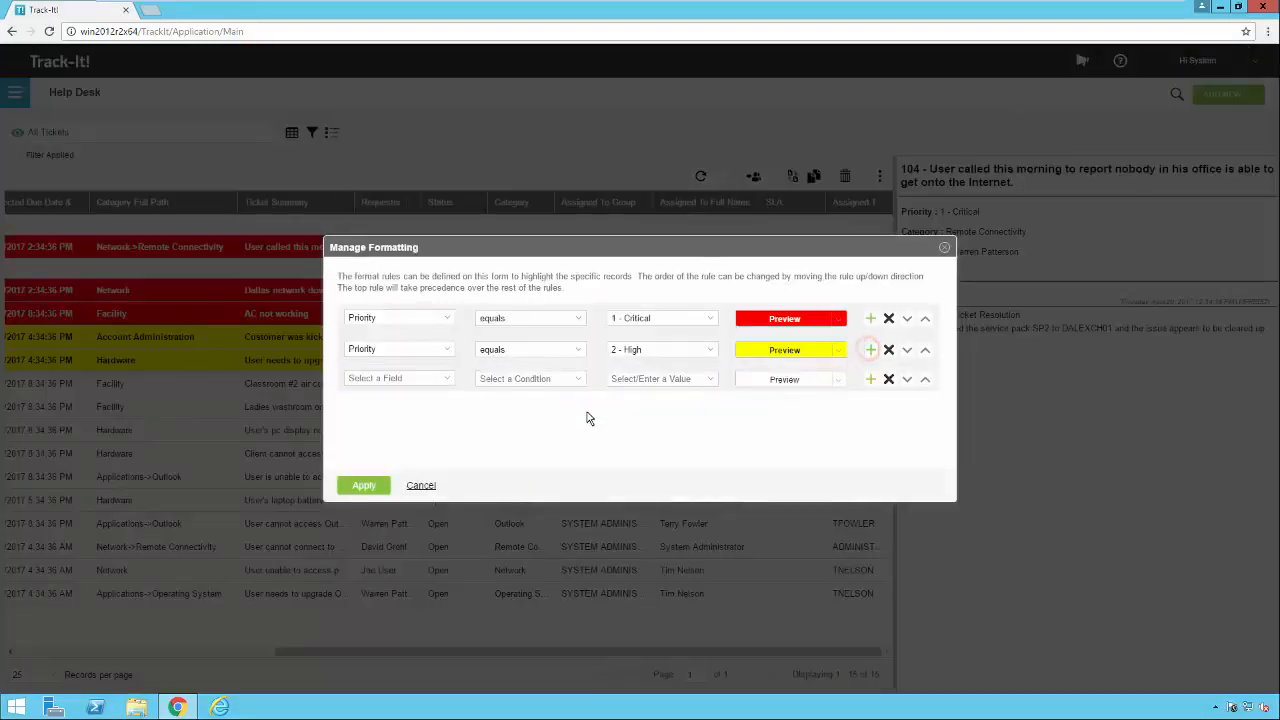
pyautogui.click(450, 383)
pyautogui.scroll(-3, 461, 530)
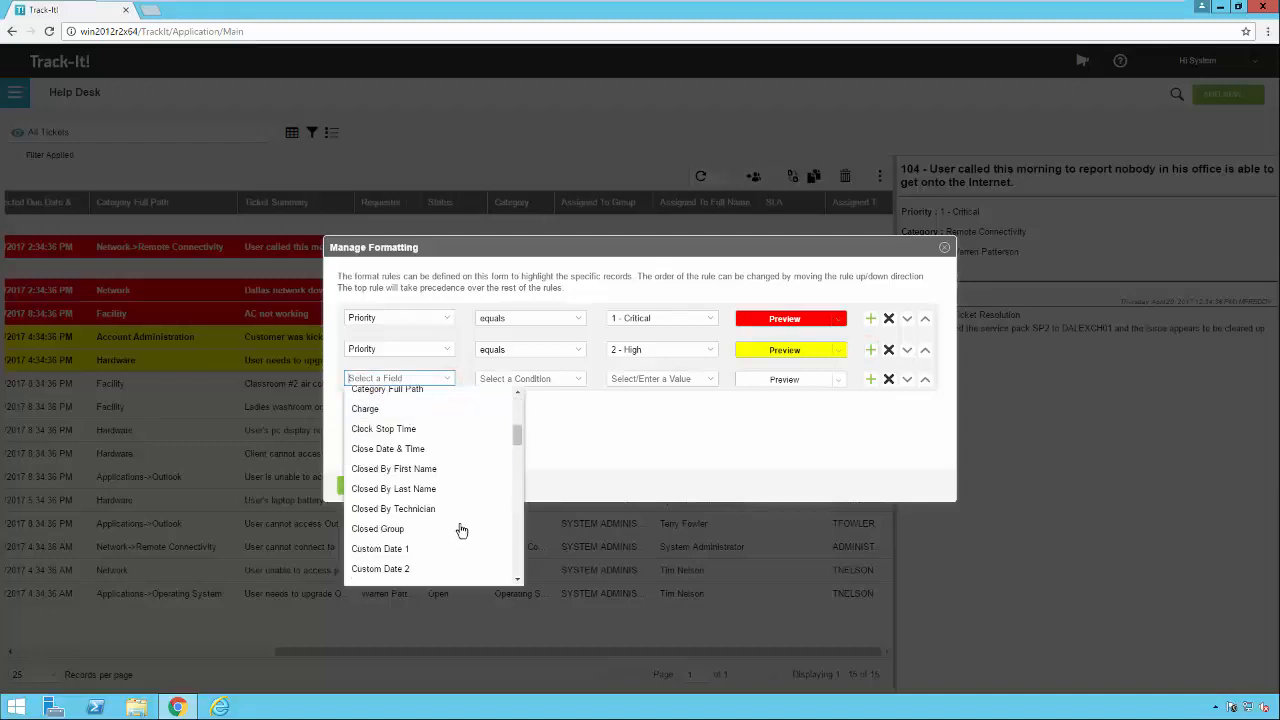
pyautogui.scroll(-2, 461, 530)
pyautogui.scroll(4, 457, 525)
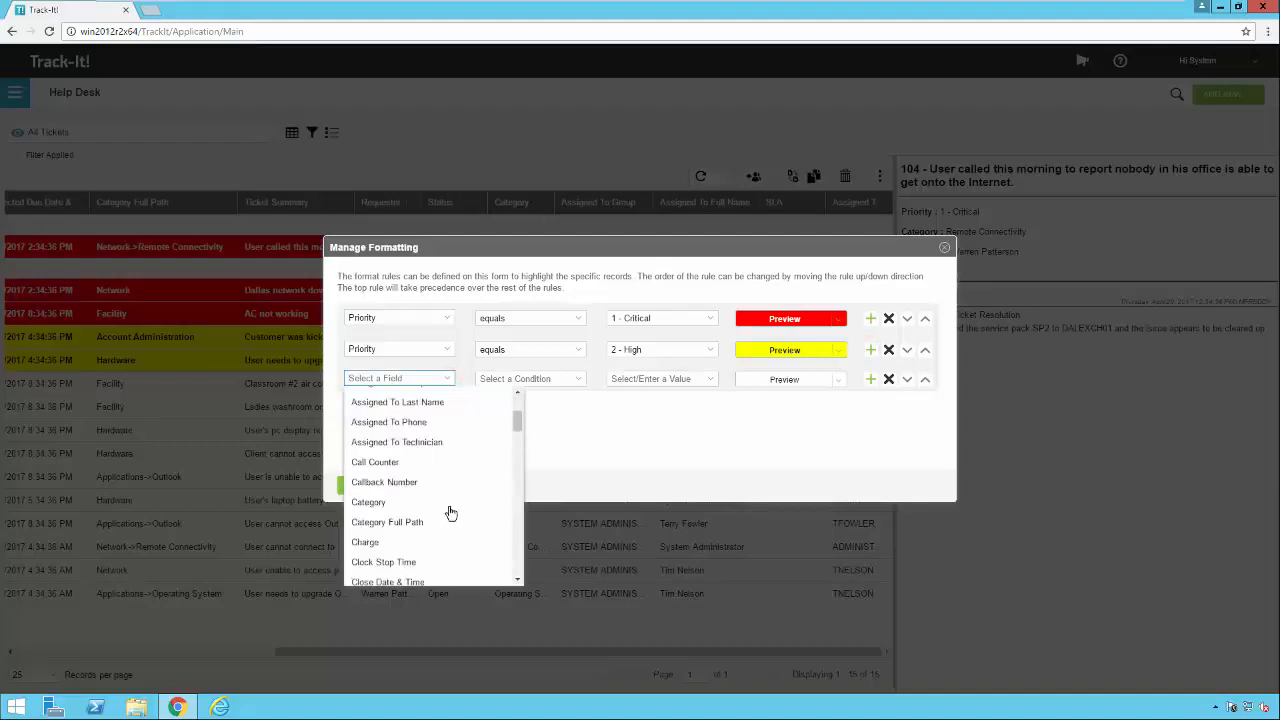
pyautogui.click(368, 502)
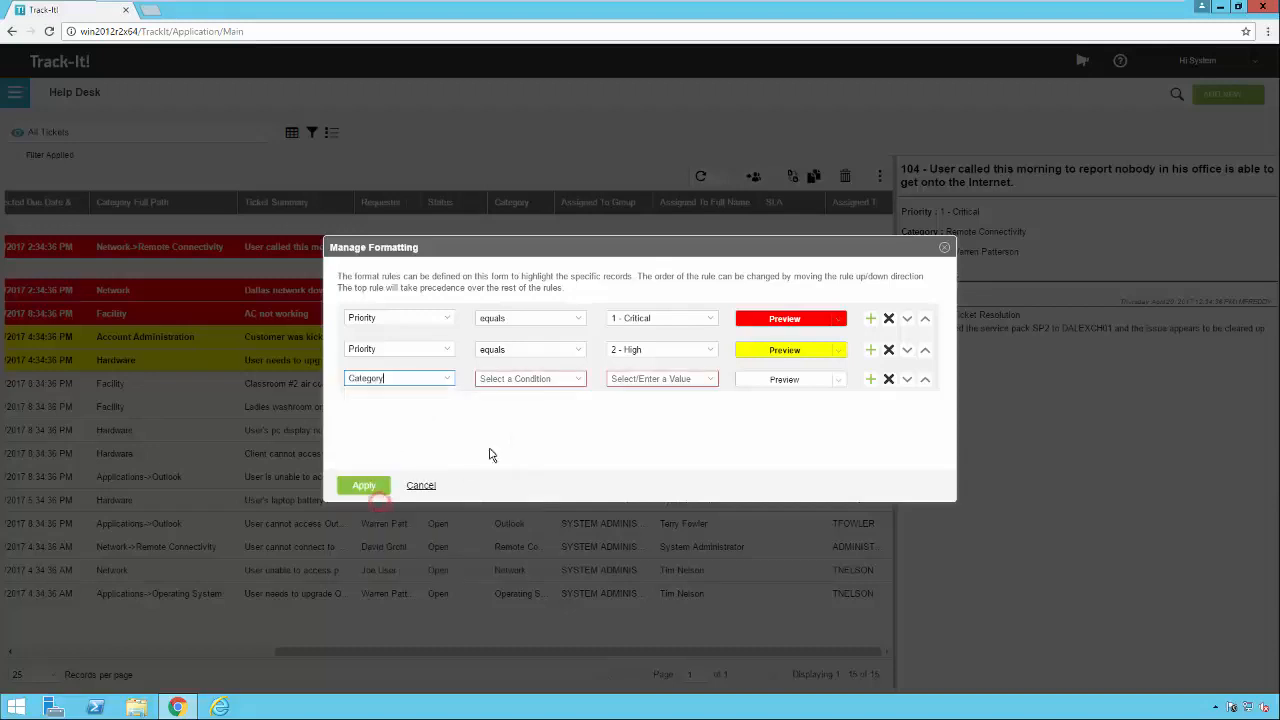
pyautogui.click(580, 384)
pyautogui.click(548, 400)
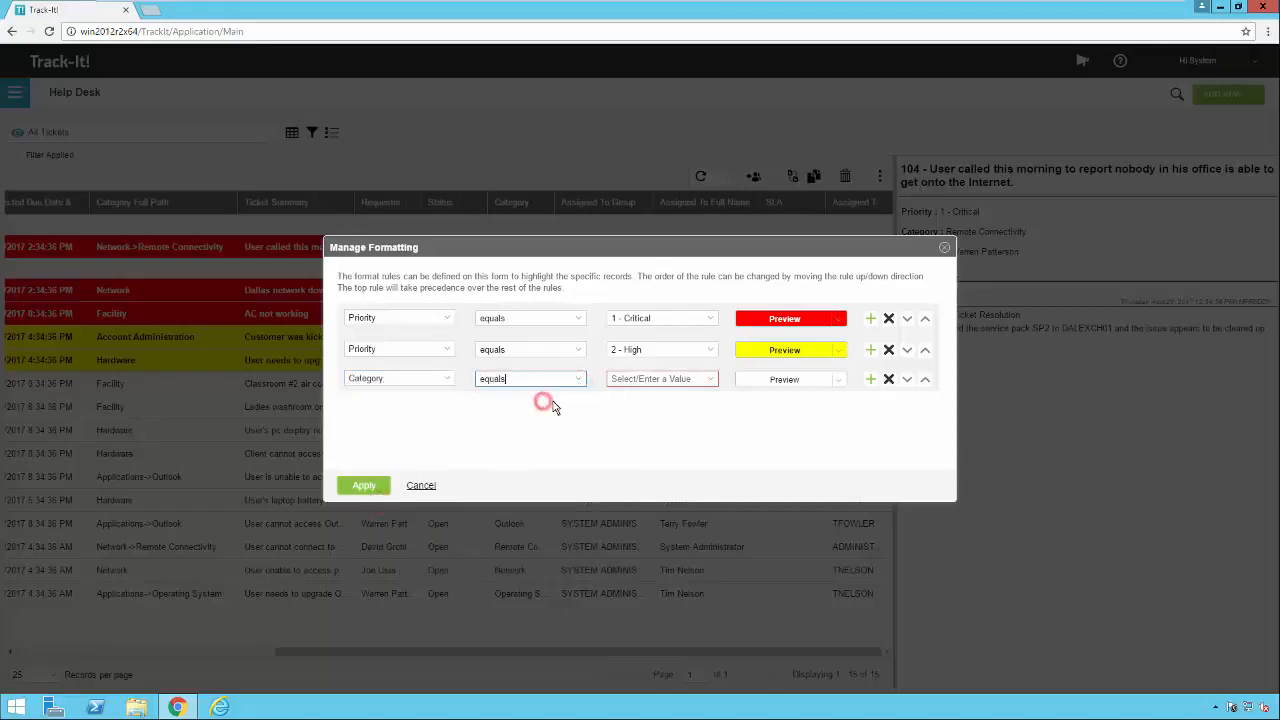
pyautogui.click(709, 384)
pyautogui.scroll(-3, 686, 417)
pyautogui.click(631, 522)
# Step: Give the Network category rule a cyan background and apply the formatting to the ticket list
pyautogui.click(837, 381)
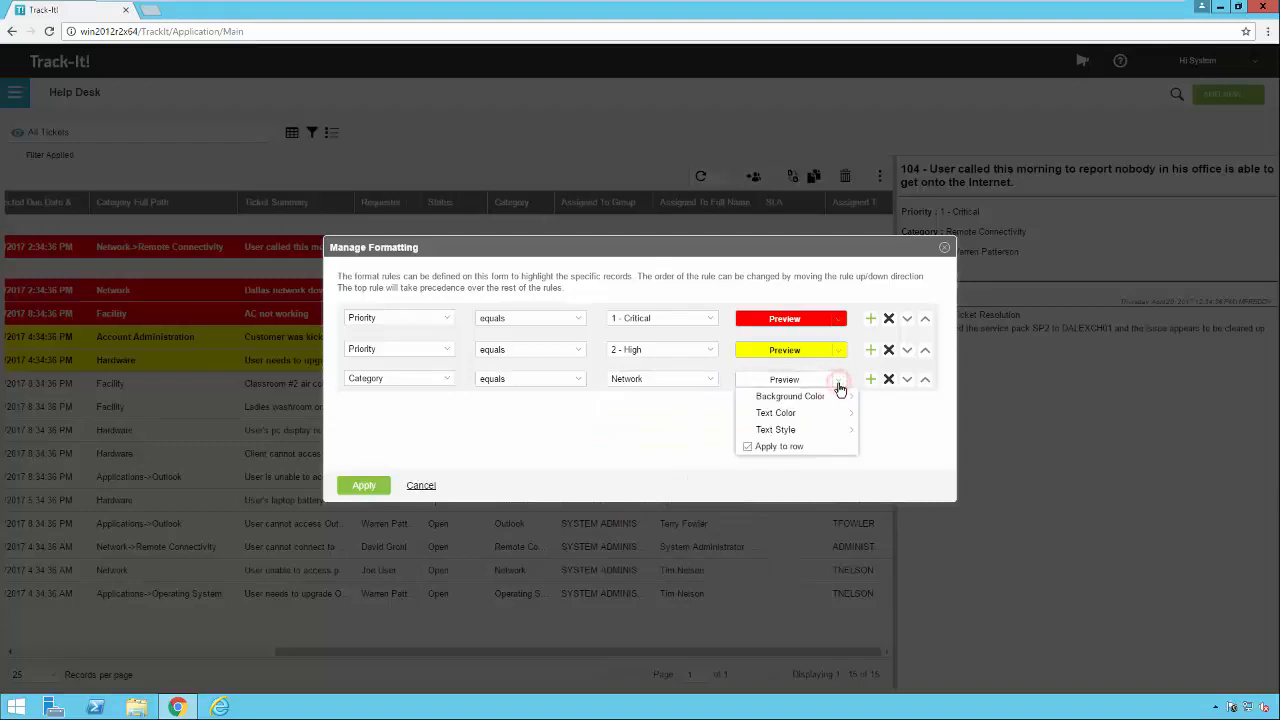
pyautogui.moveTo(834, 405)
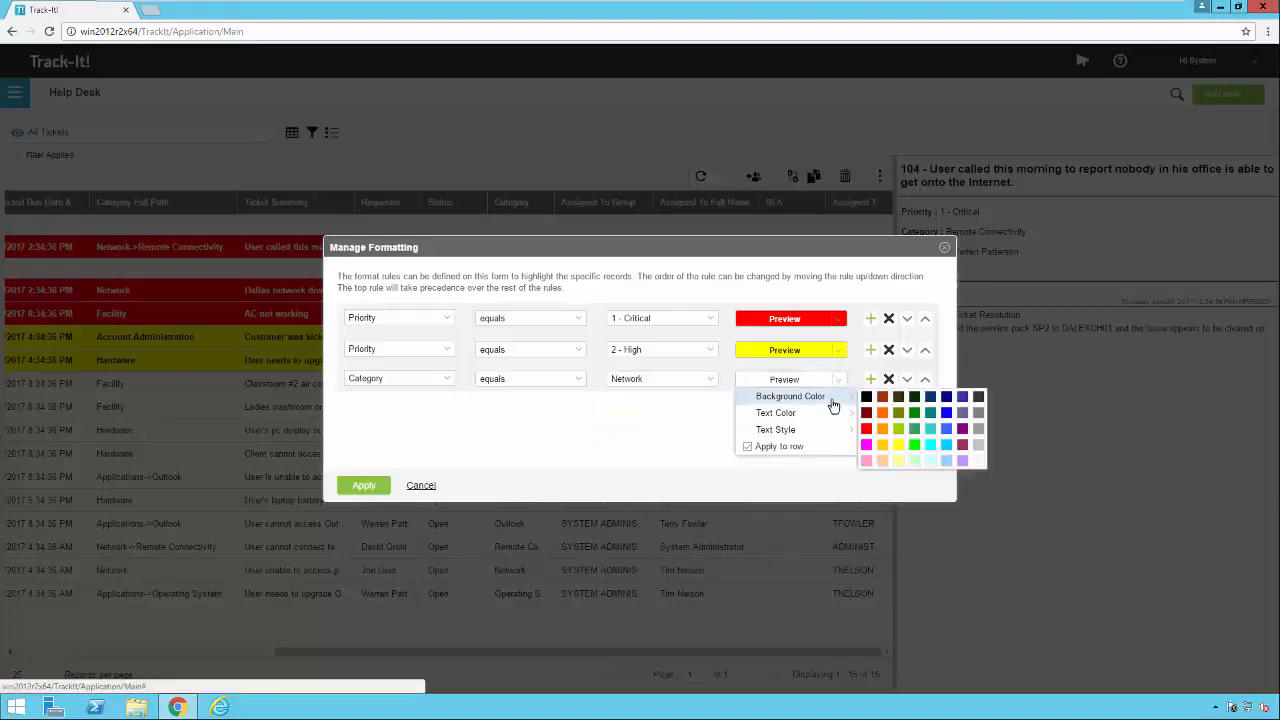
pyautogui.click(929, 445)
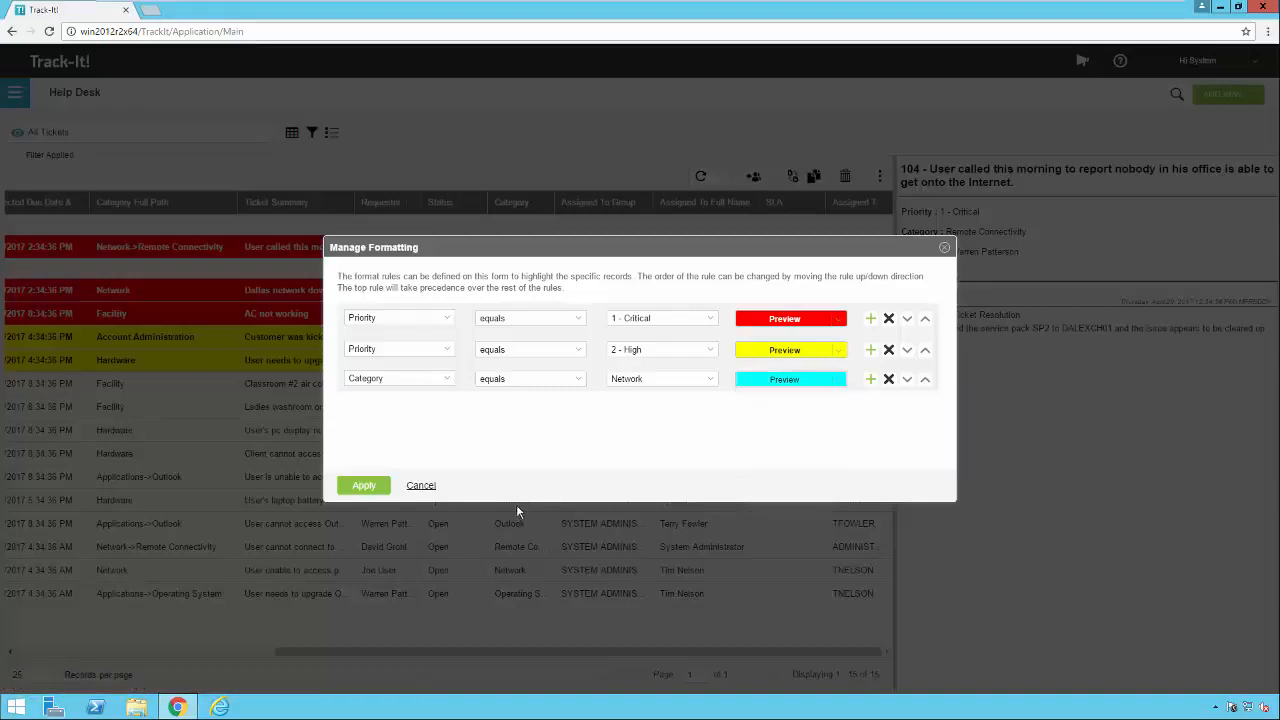
pyautogui.click(385, 489)
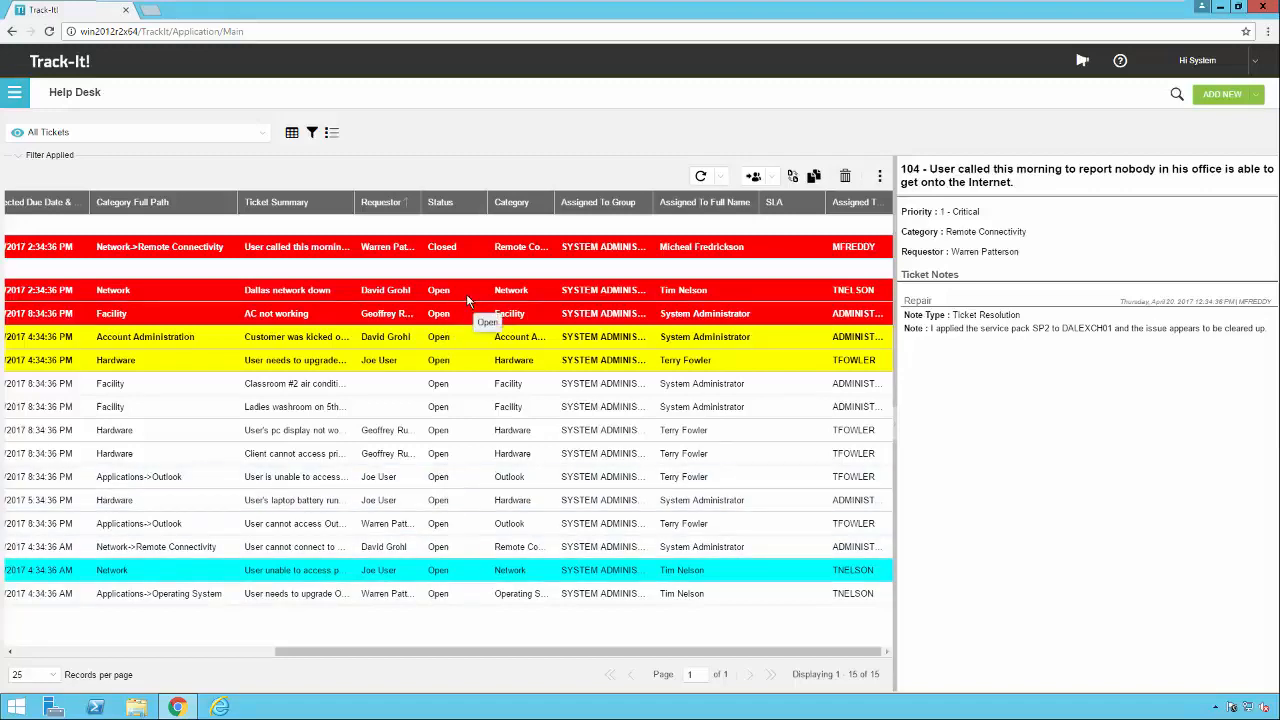
# Step: Move the Category equals Network rule above both Priority rules, apply the formatting, and check the rule order
pyautogui.click(24, 656)
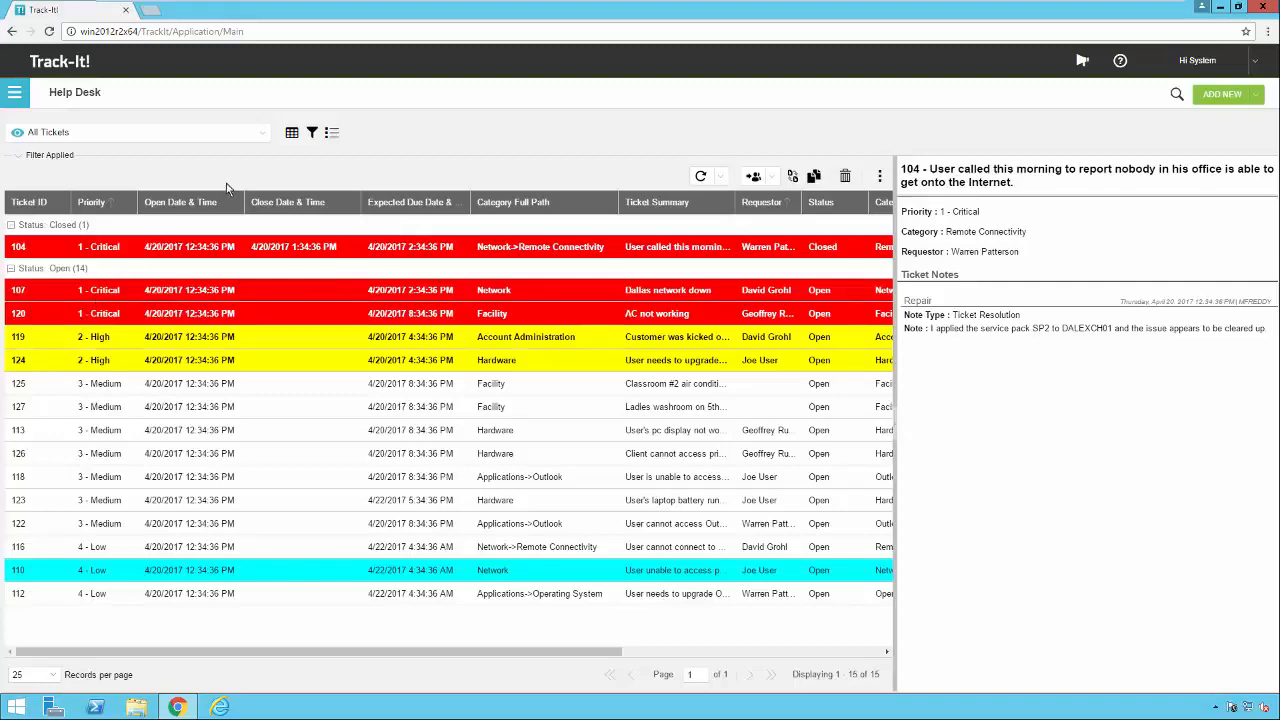
pyautogui.click(331, 134)
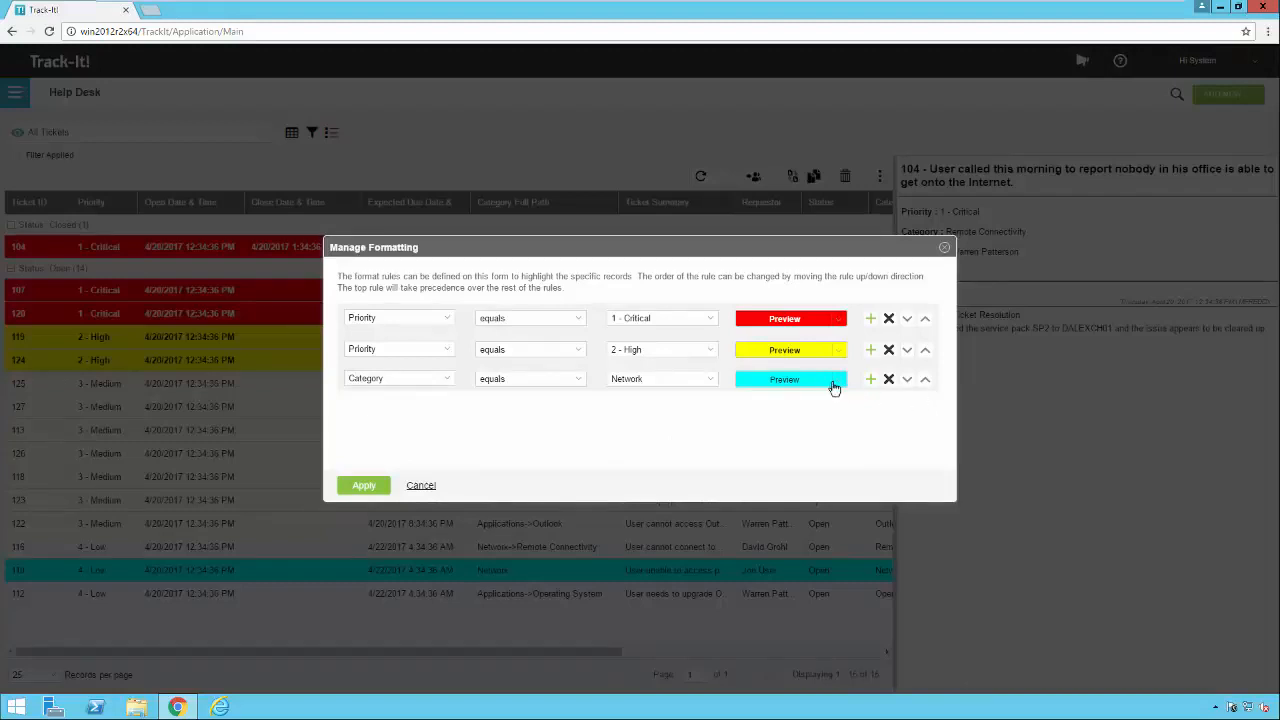
pyautogui.click(925, 380)
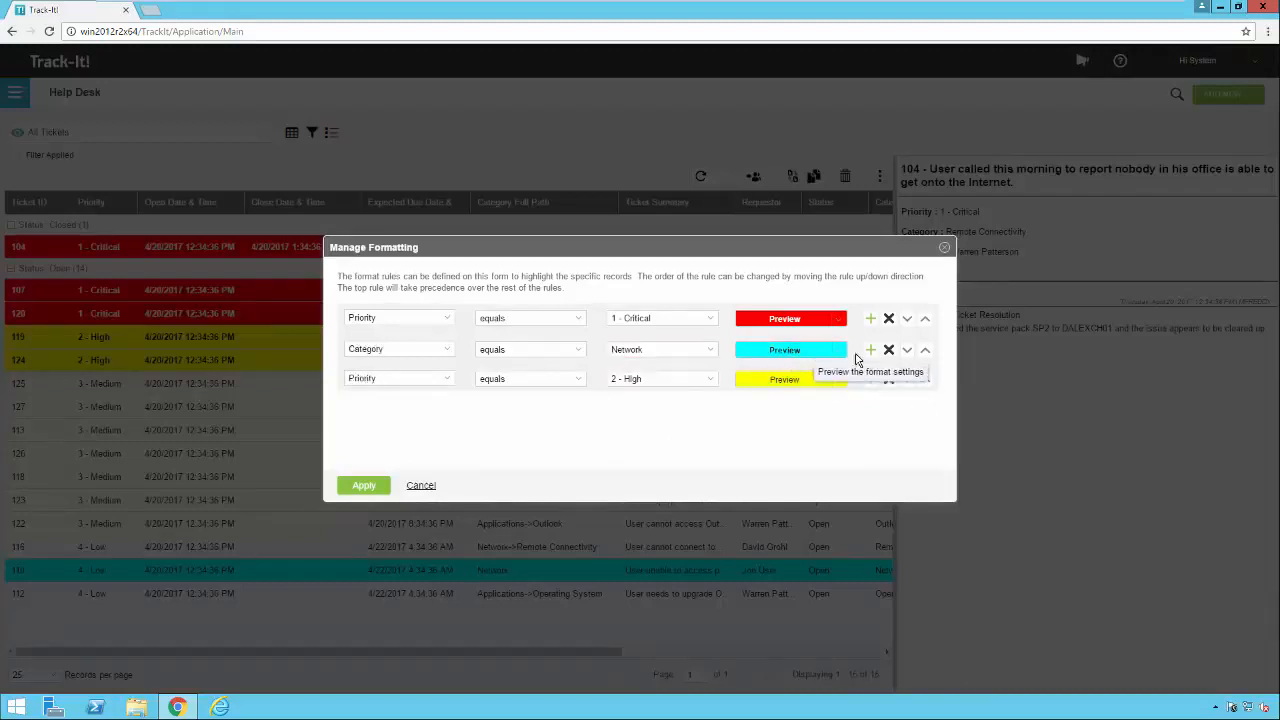
pyautogui.click(925, 350)
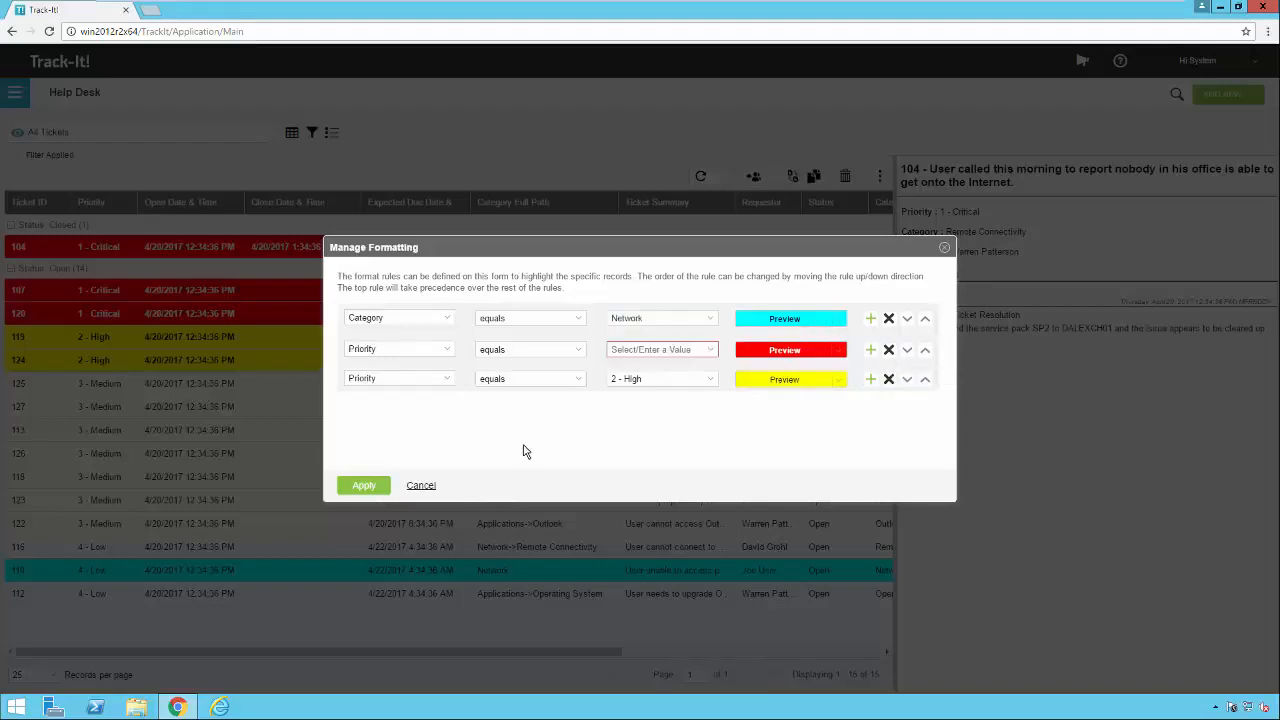
pyautogui.click(366, 487)
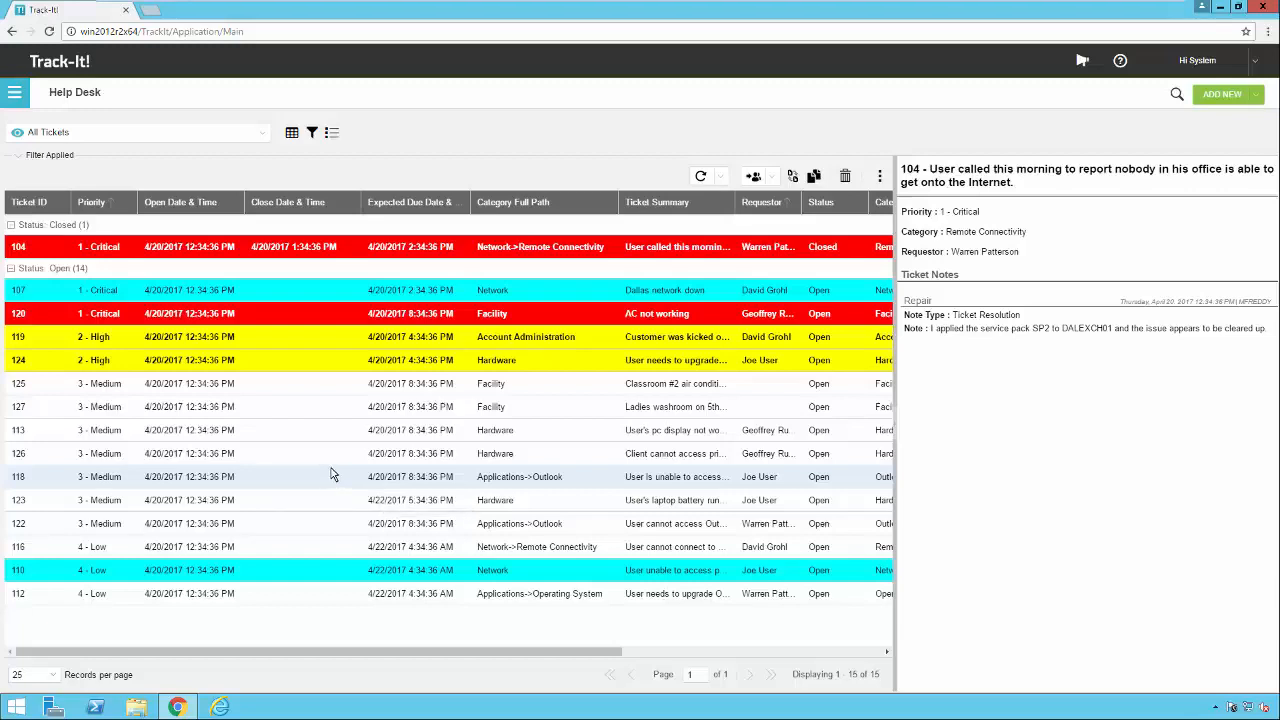
pyautogui.click(332, 134)
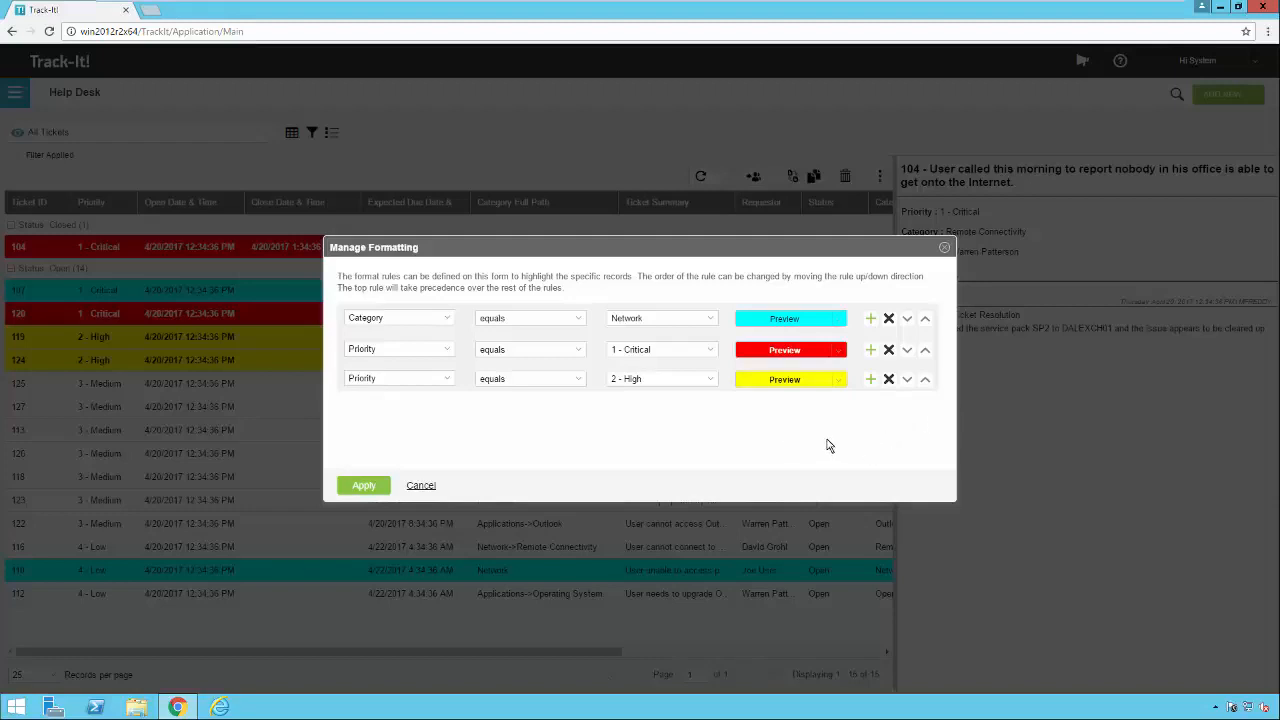
pyautogui.click(420, 486)
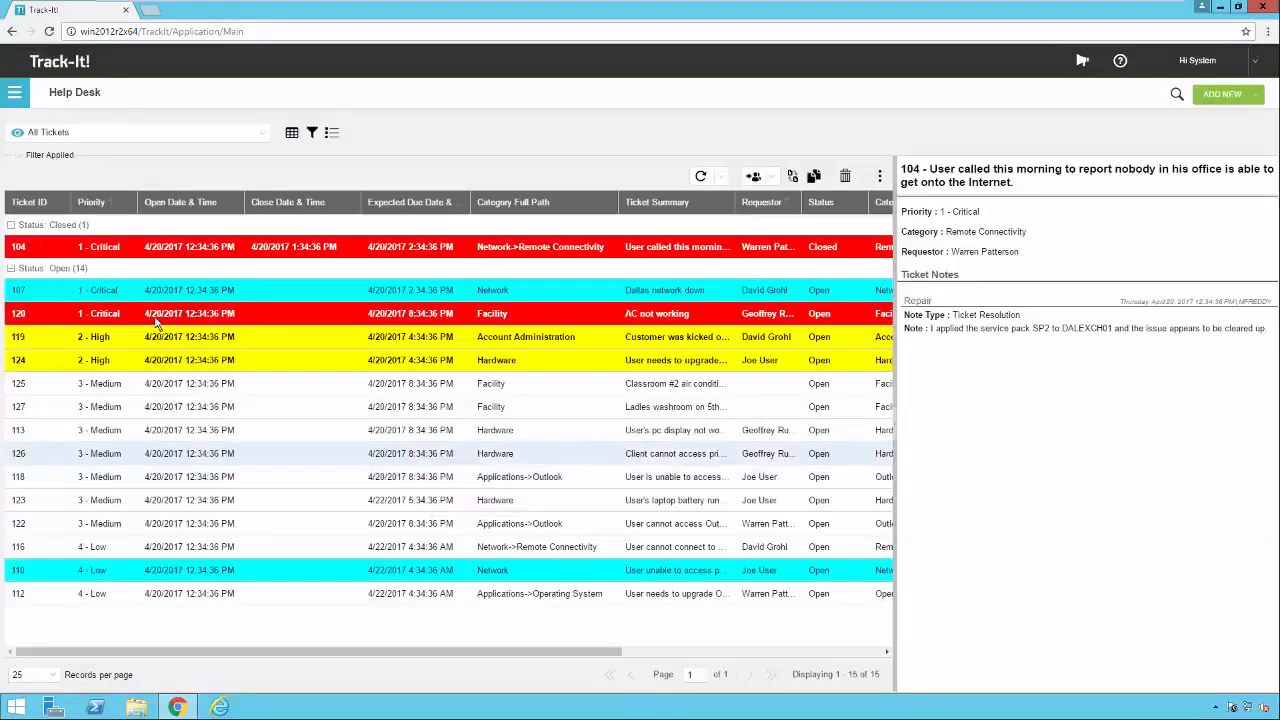
# Step: Sort the ticket list by Ticket ID in descending order and turn off its display in groups
pyautogui.click(53, 209)
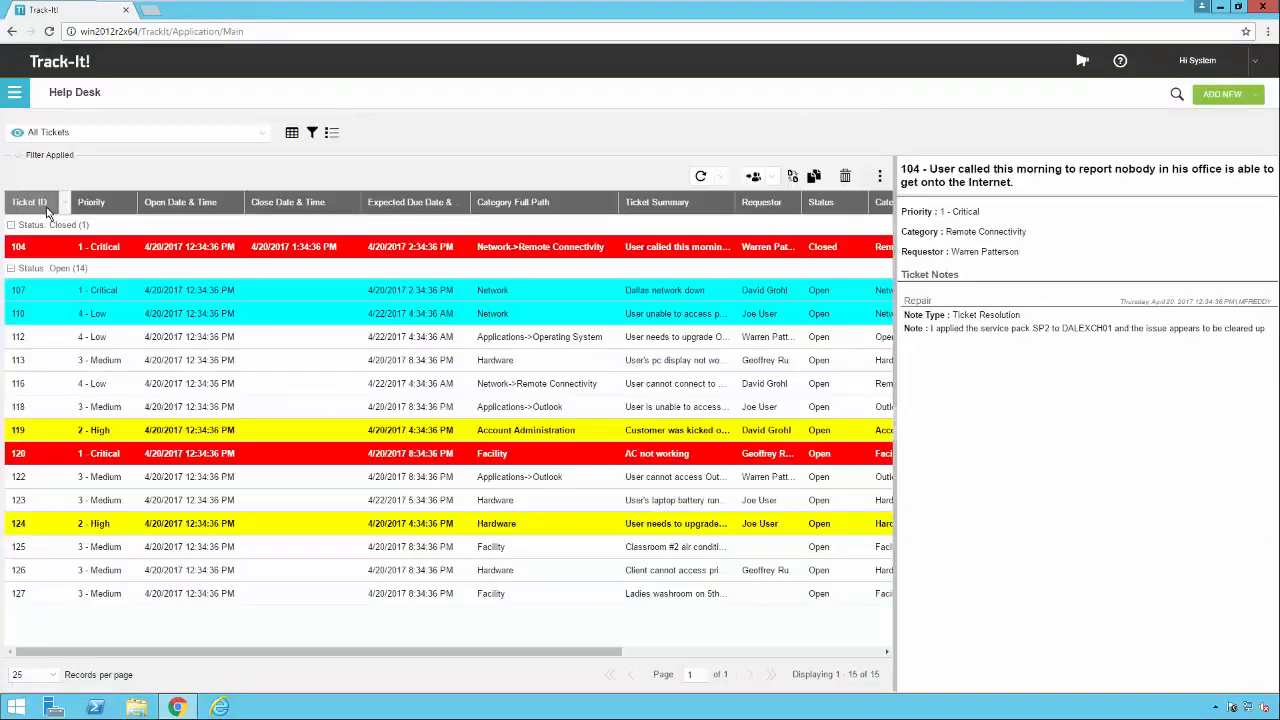
pyautogui.click(46, 210)
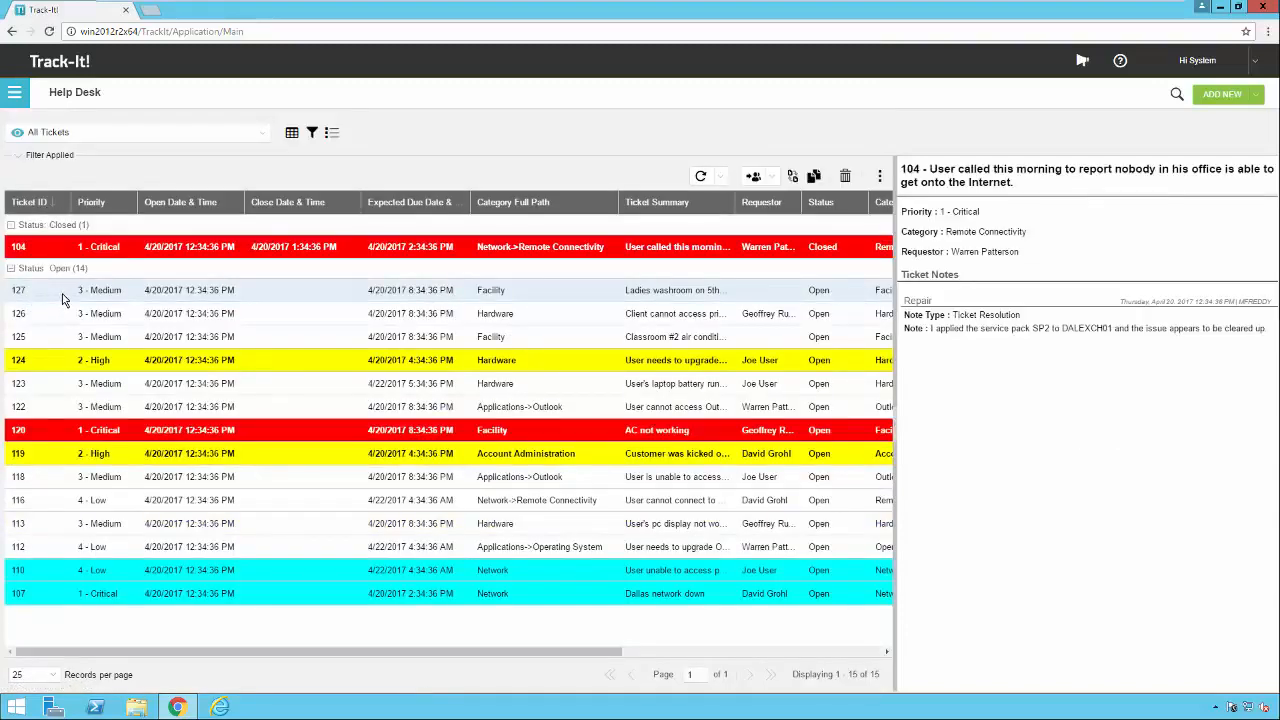
pyautogui.click(67, 208)
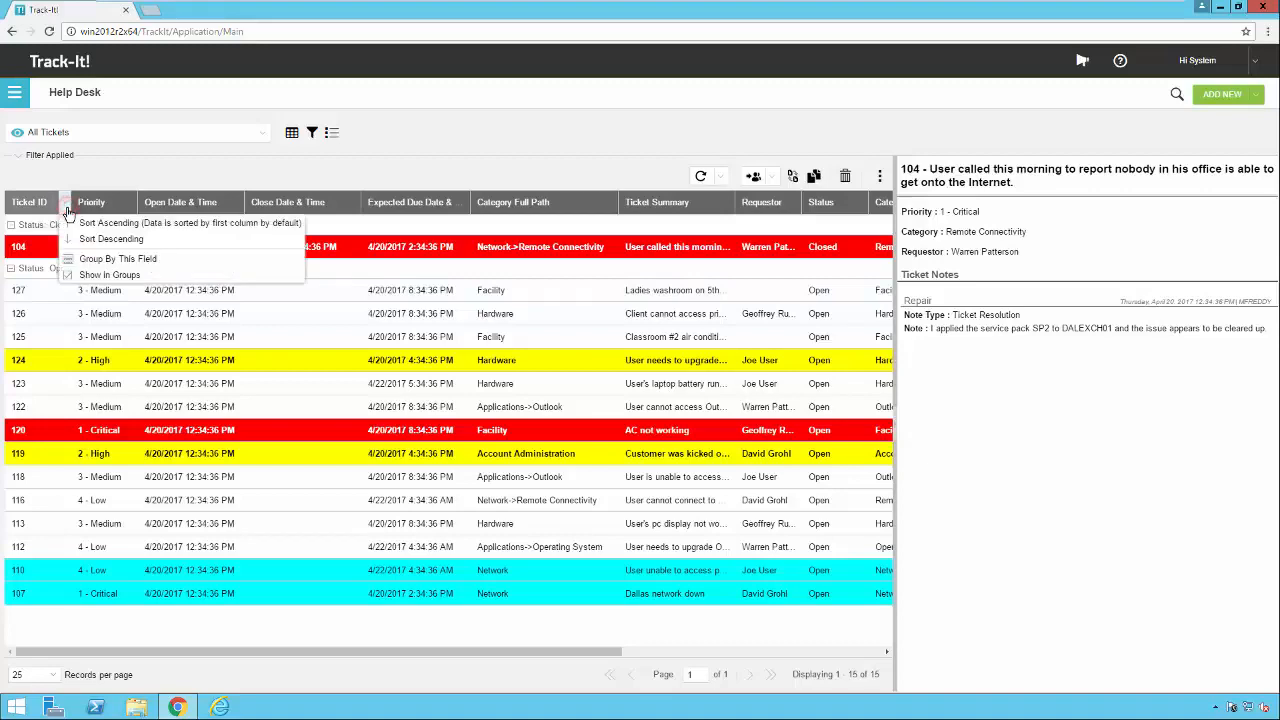
pyautogui.click(95, 274)
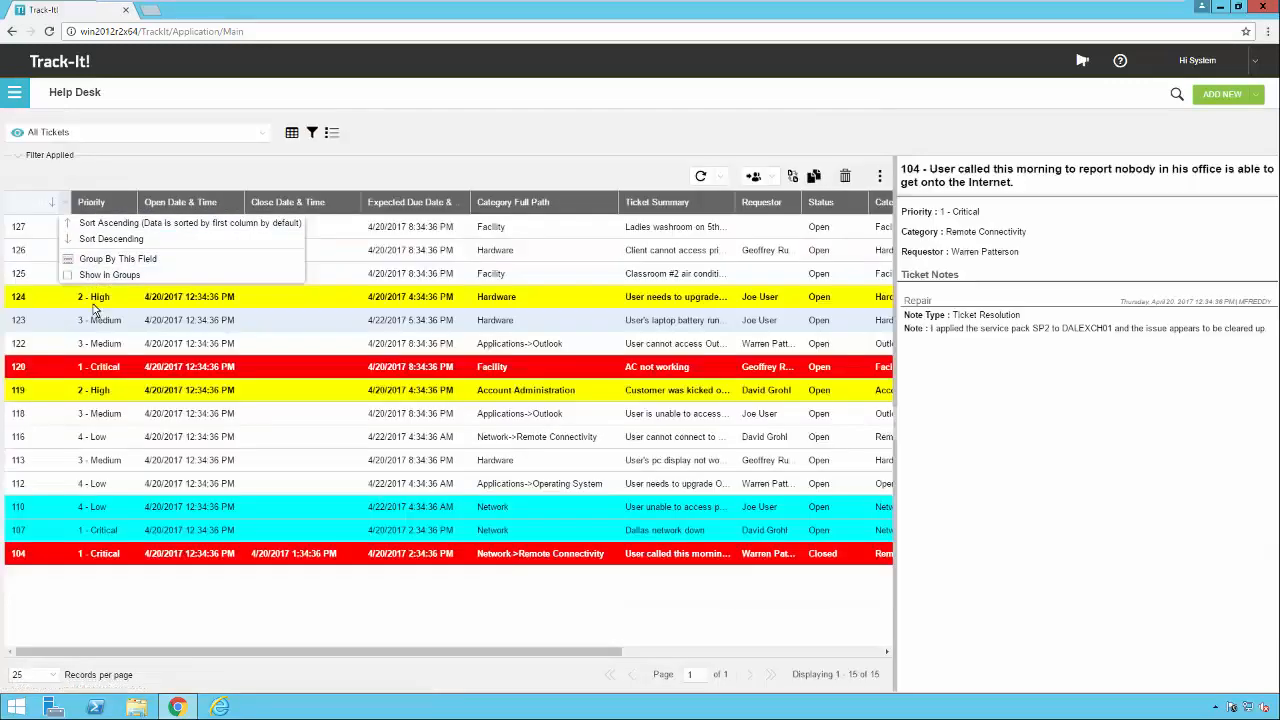
pyautogui.click(46, 231)
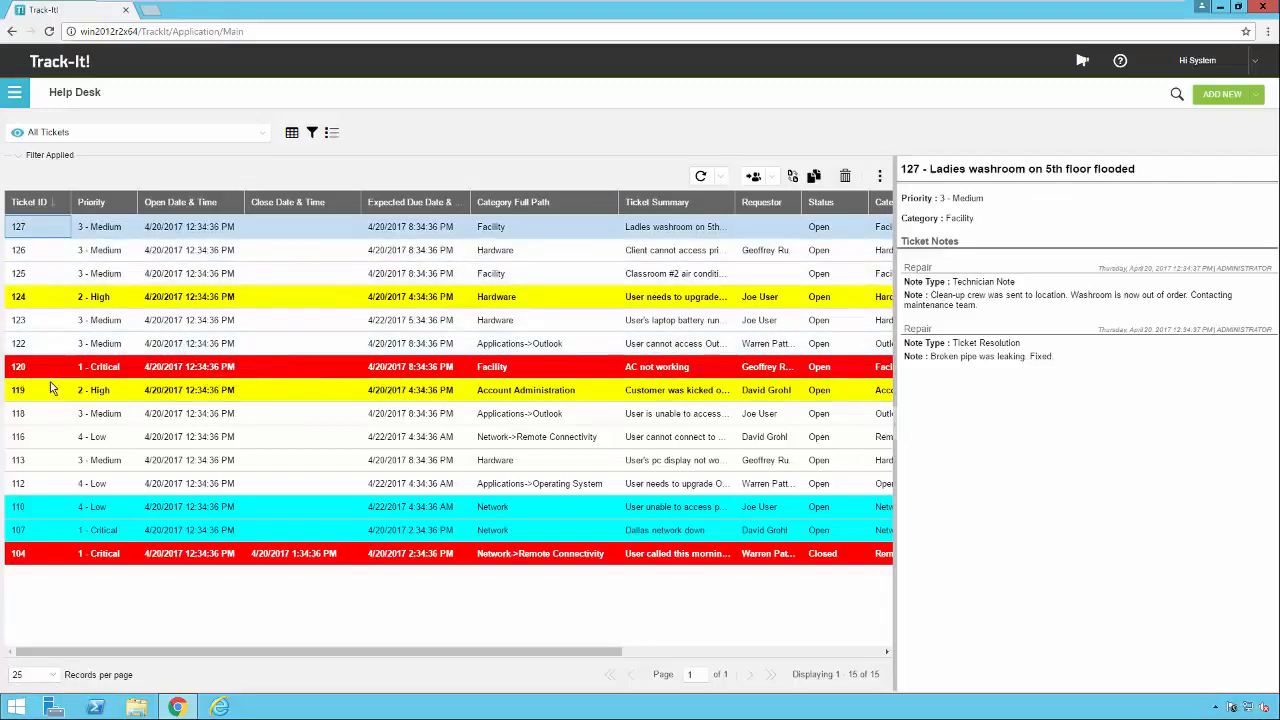
# Step: Set the ticket list to refresh automatically every 5 minutes
pyautogui.click(722, 180)
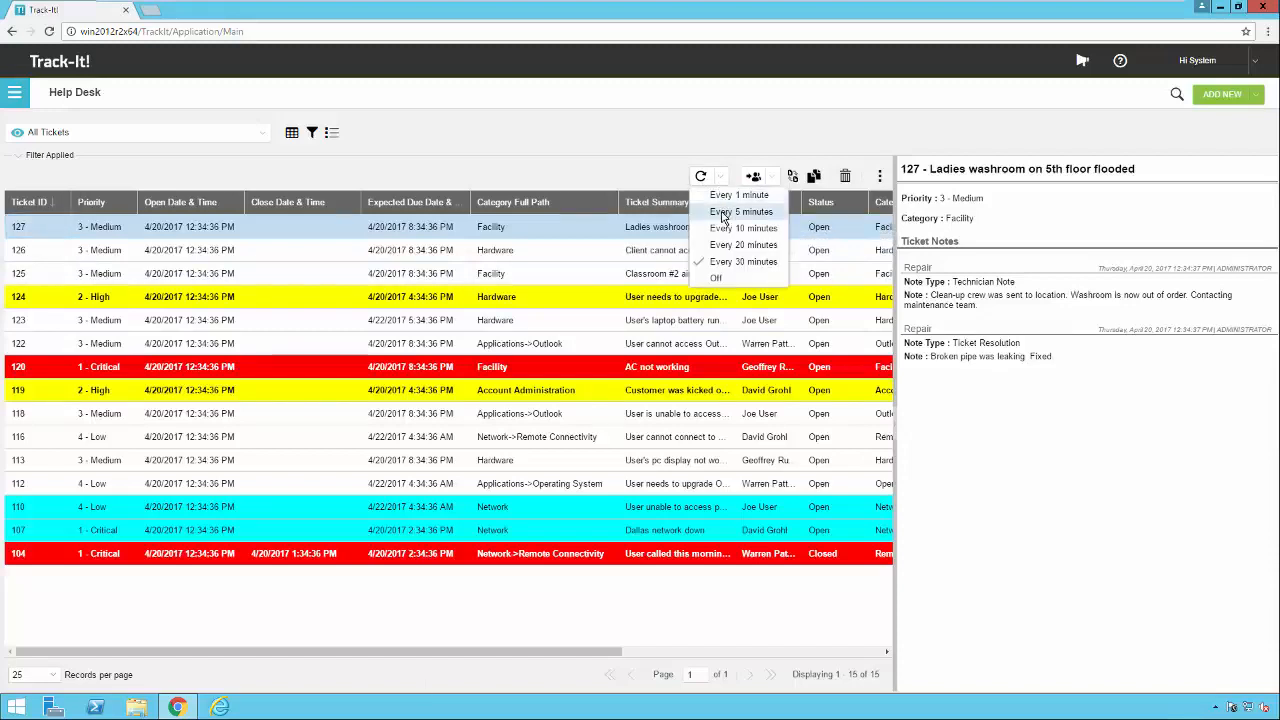
pyautogui.click(723, 212)
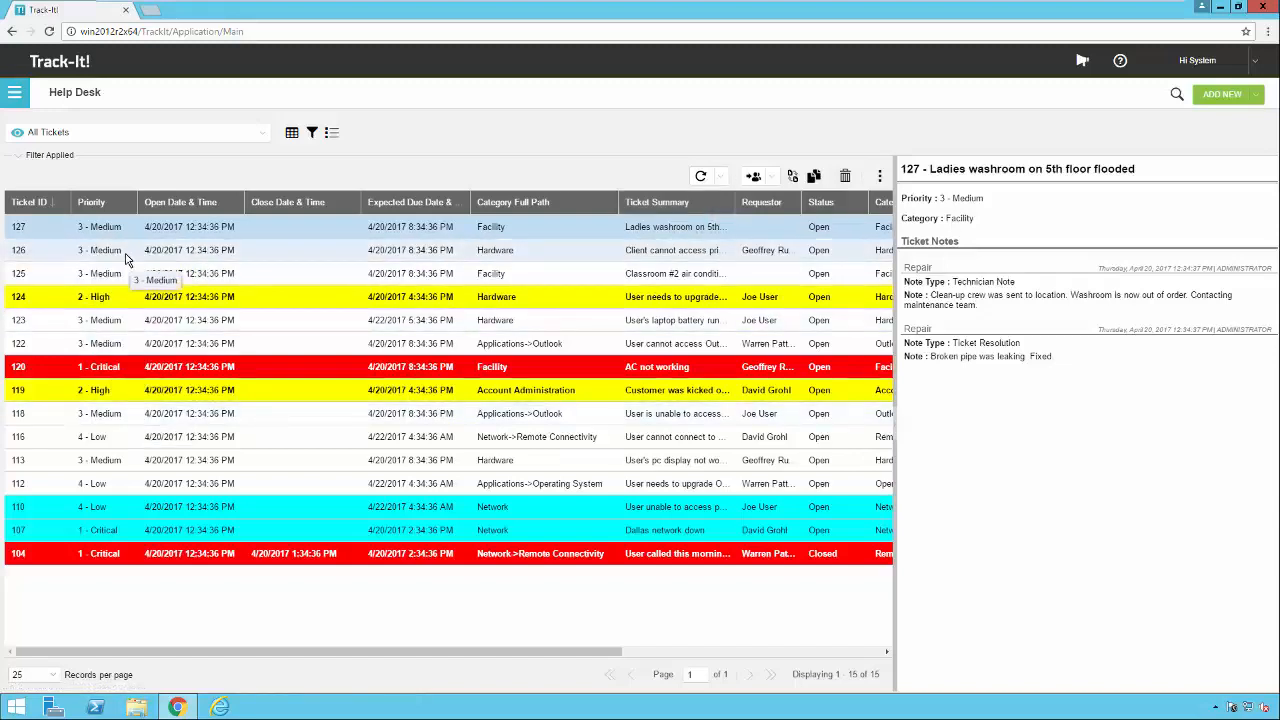
# Step: Save the current ticket list layout as a new private view named _My Custom View
pyautogui.click(262, 134)
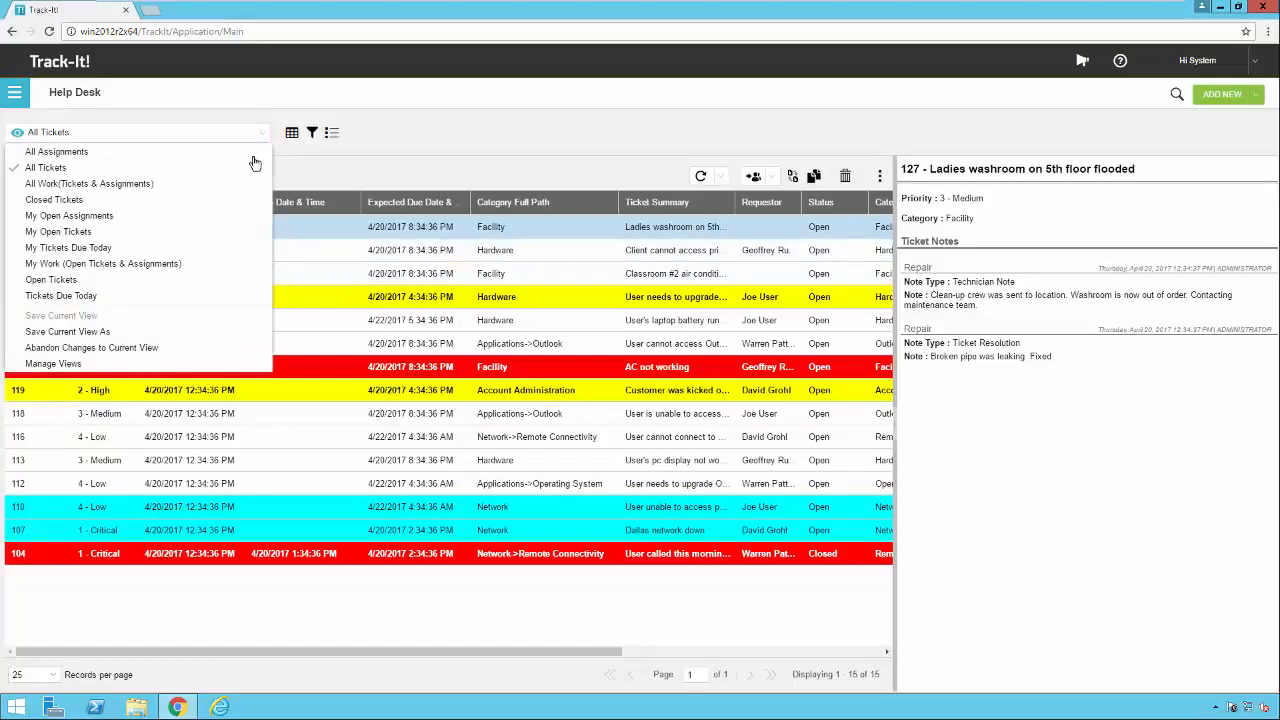
pyautogui.click(115, 332)
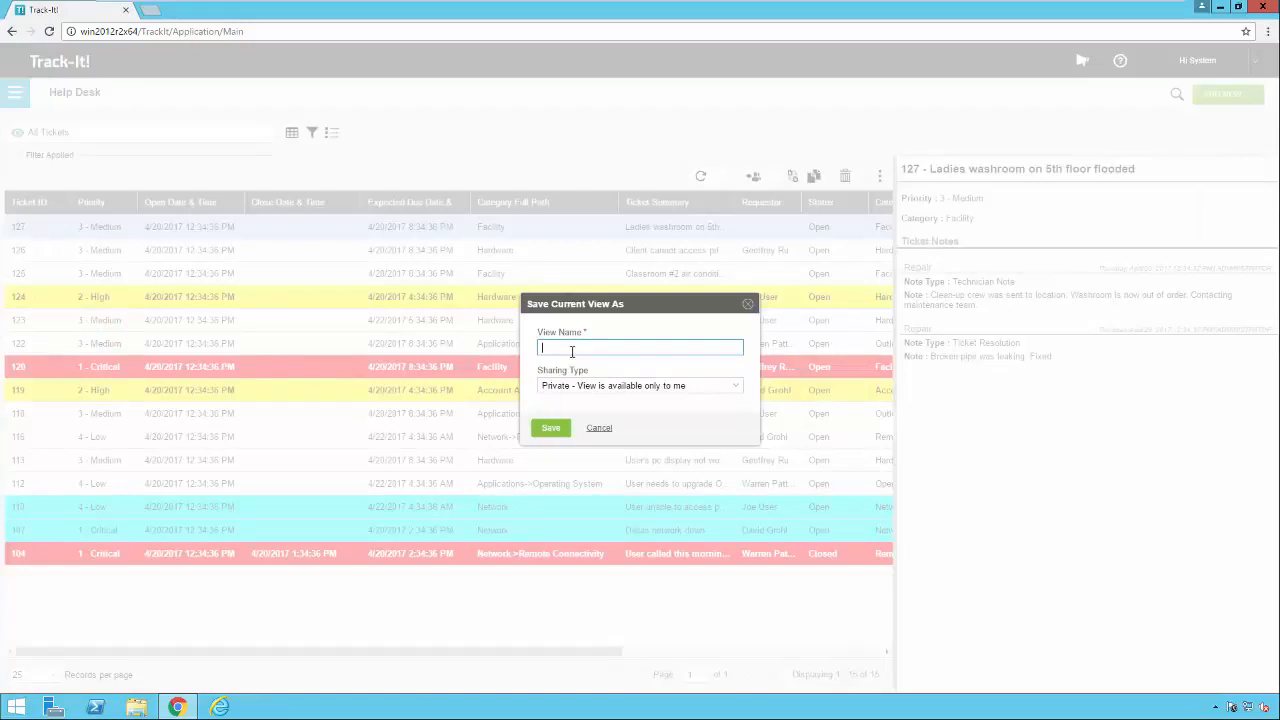
pyautogui.write('_My Custom View')
pyautogui.click(733, 389)
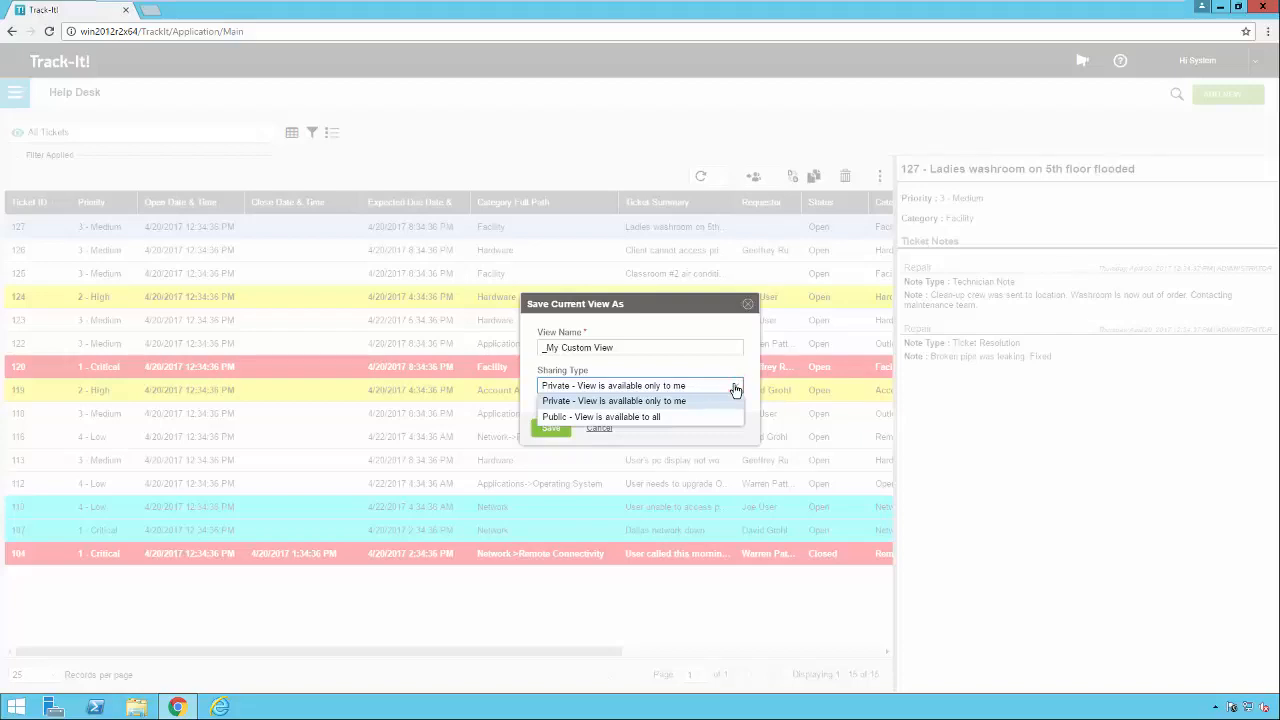
pyautogui.click(700, 400)
pyautogui.click(549, 429)
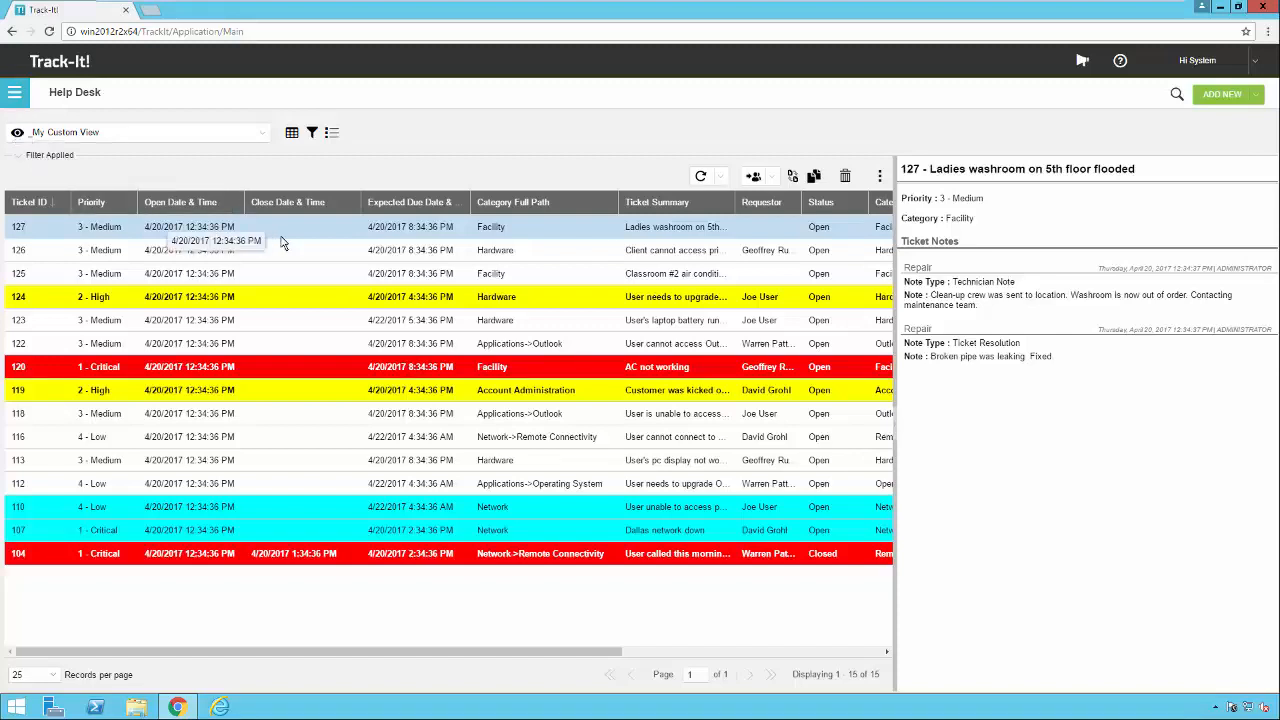
# Step: Narrow the Close Date & Time column slightly and try to switch to another view, keeping the unsaved change
pyautogui.moveTo(359, 204); pyautogui.dragTo(340, 204)
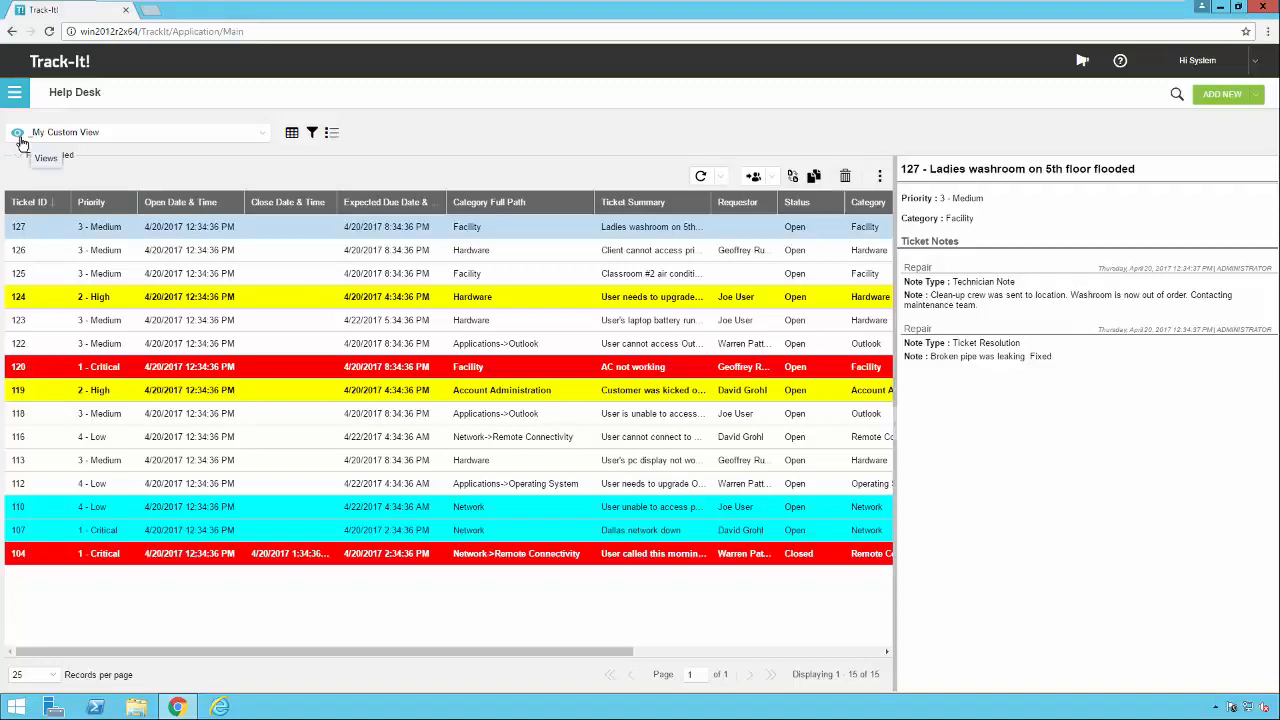
pyautogui.click(261, 136)
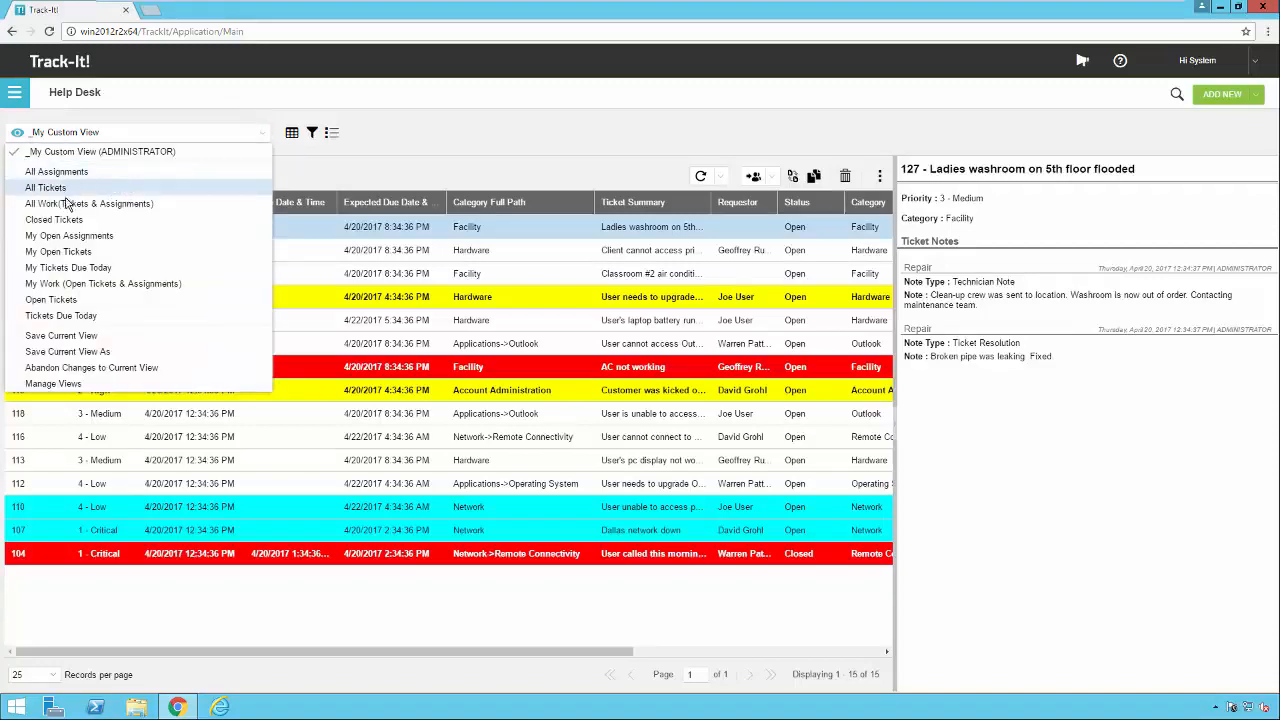
pyautogui.click(55, 204)
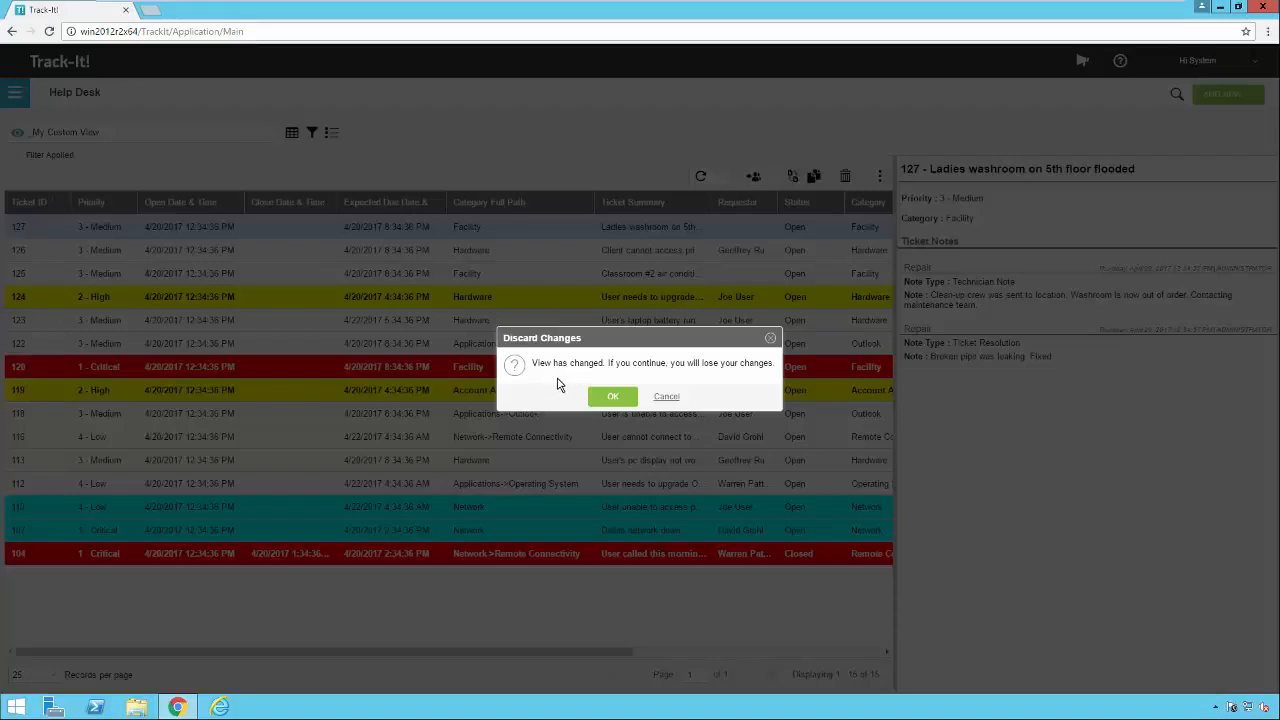
pyautogui.click(666, 397)
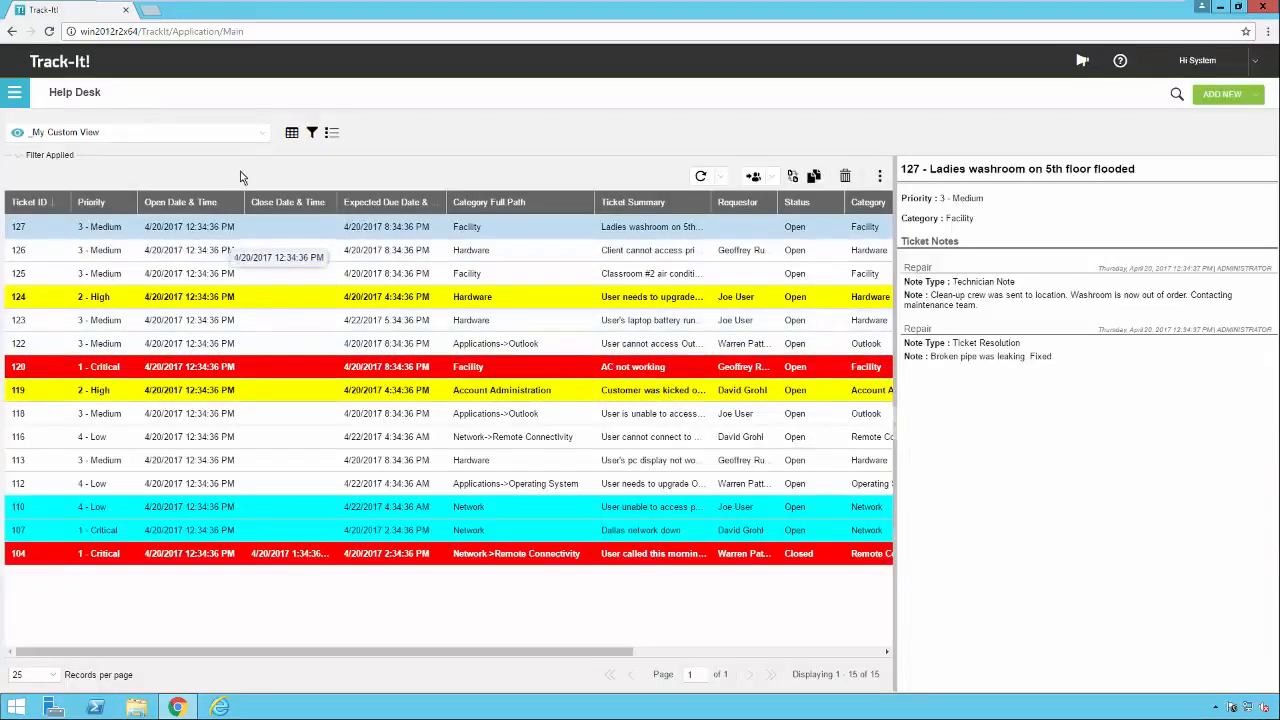
# Step: Abandon the unsaved column width change to _My Custom View
pyautogui.click(263, 138)
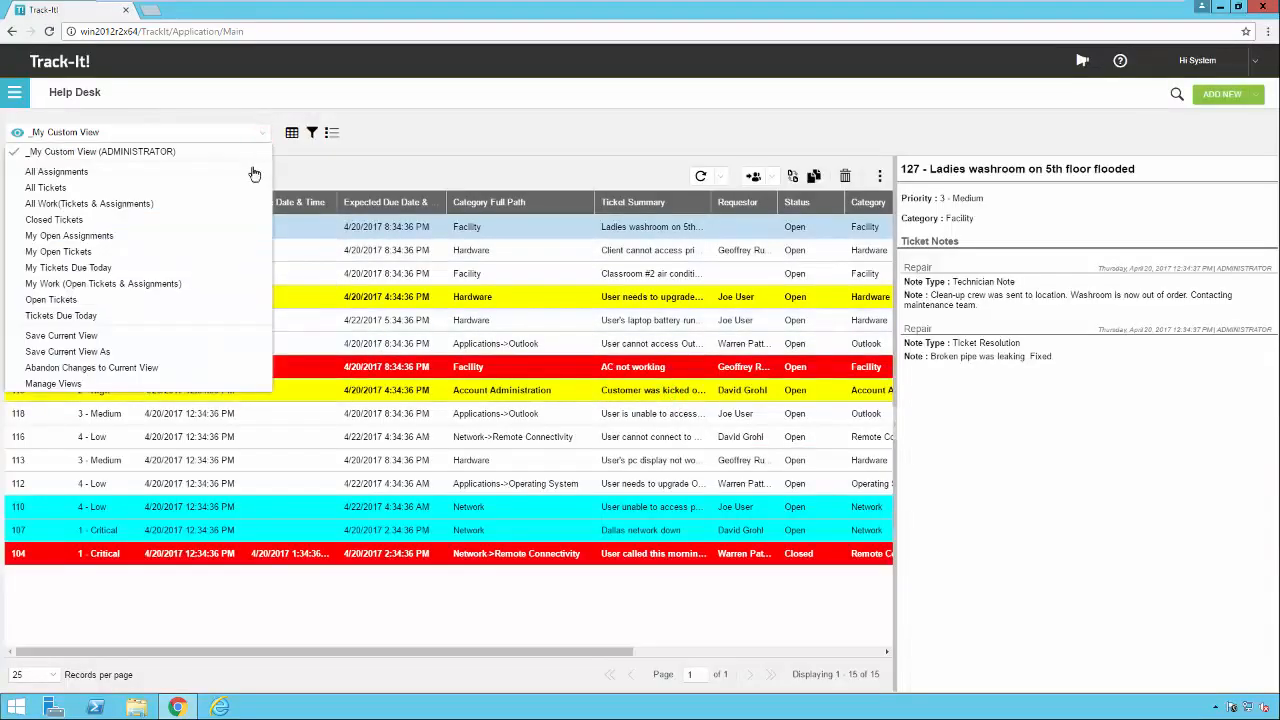
pyautogui.click(122, 368)
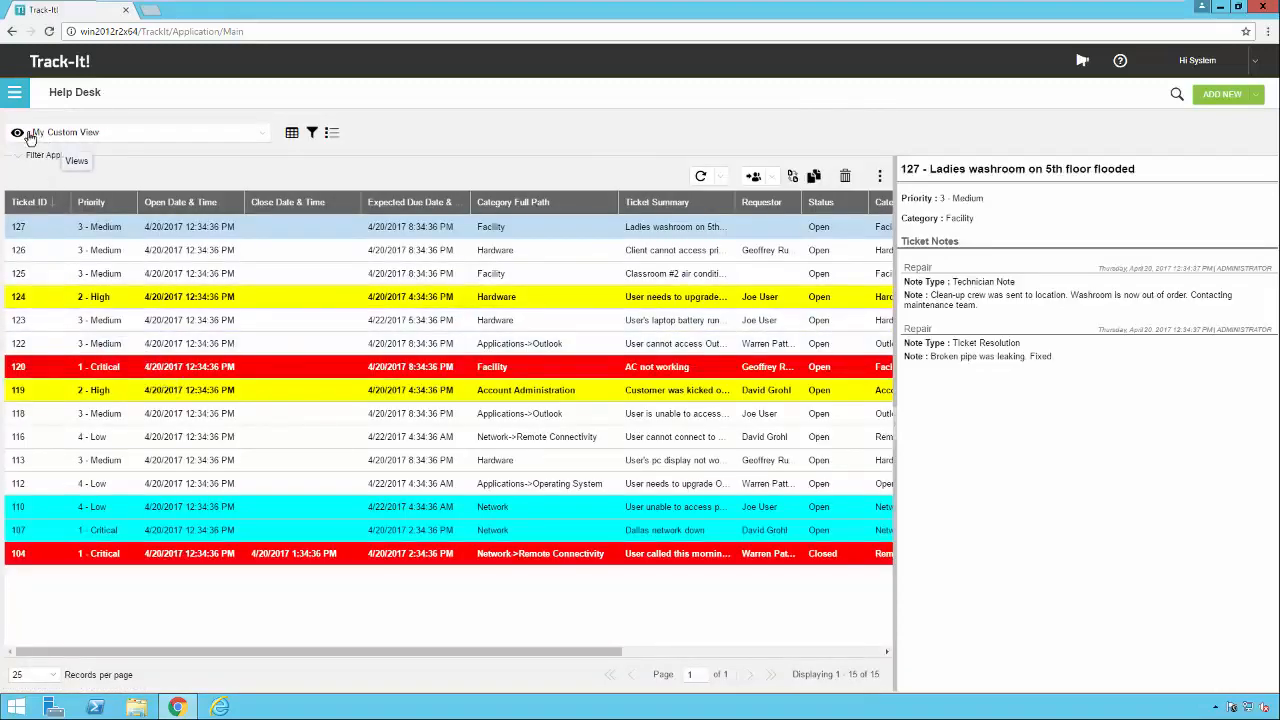
# Step: Add the filter criterion Status Type equals O to the ticket list and apply the filters
pyautogui.click(265, 139)
pyautogui.click(313, 133)
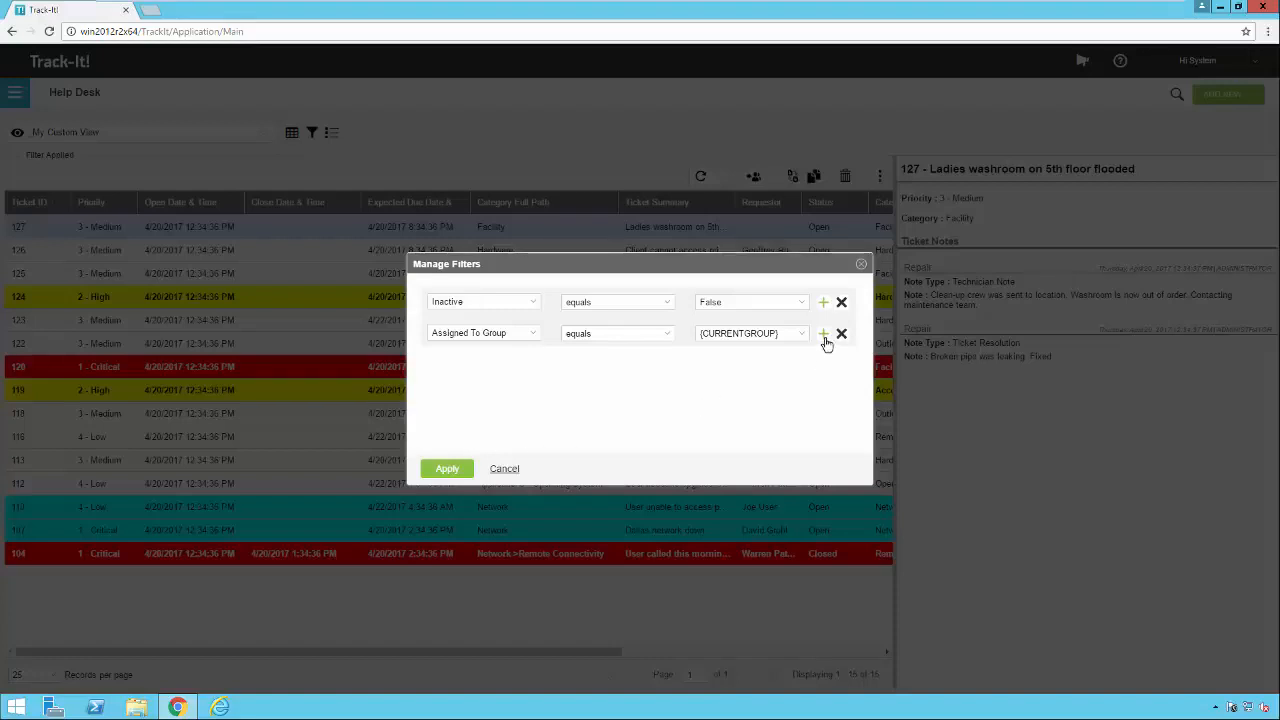
pyautogui.click(824, 337)
pyautogui.click(533, 364)
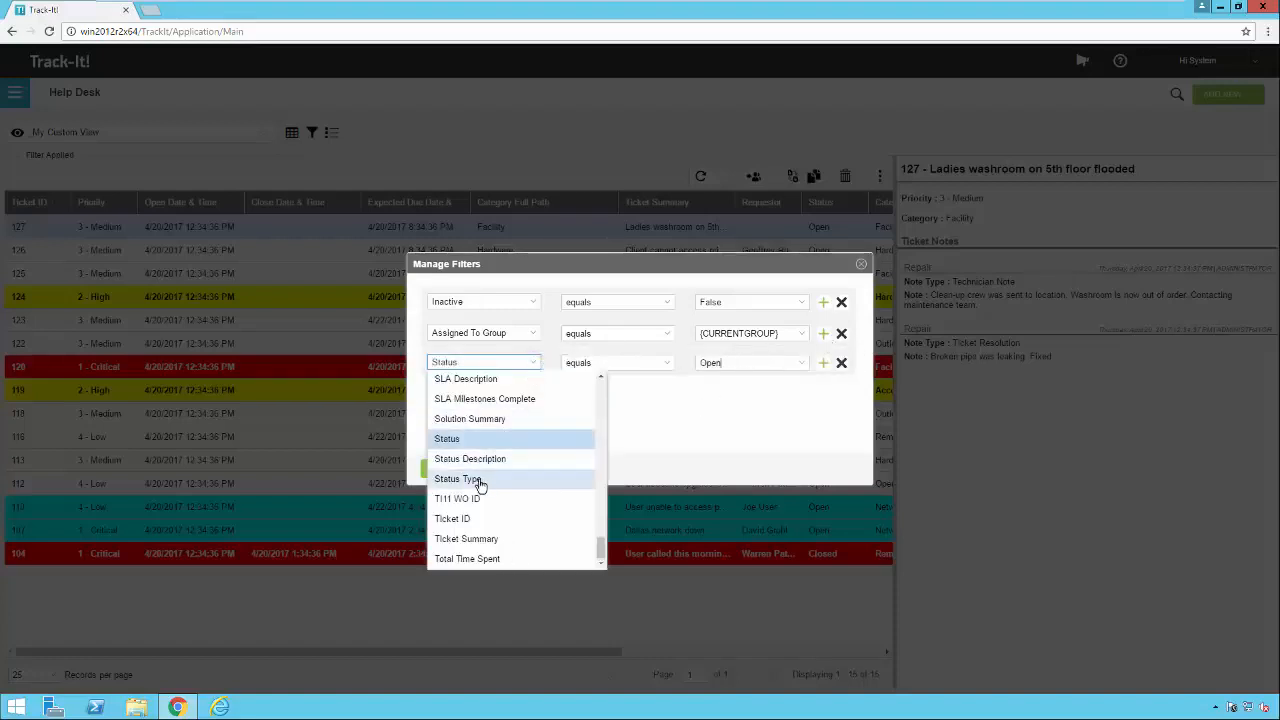
pyautogui.click(480, 482)
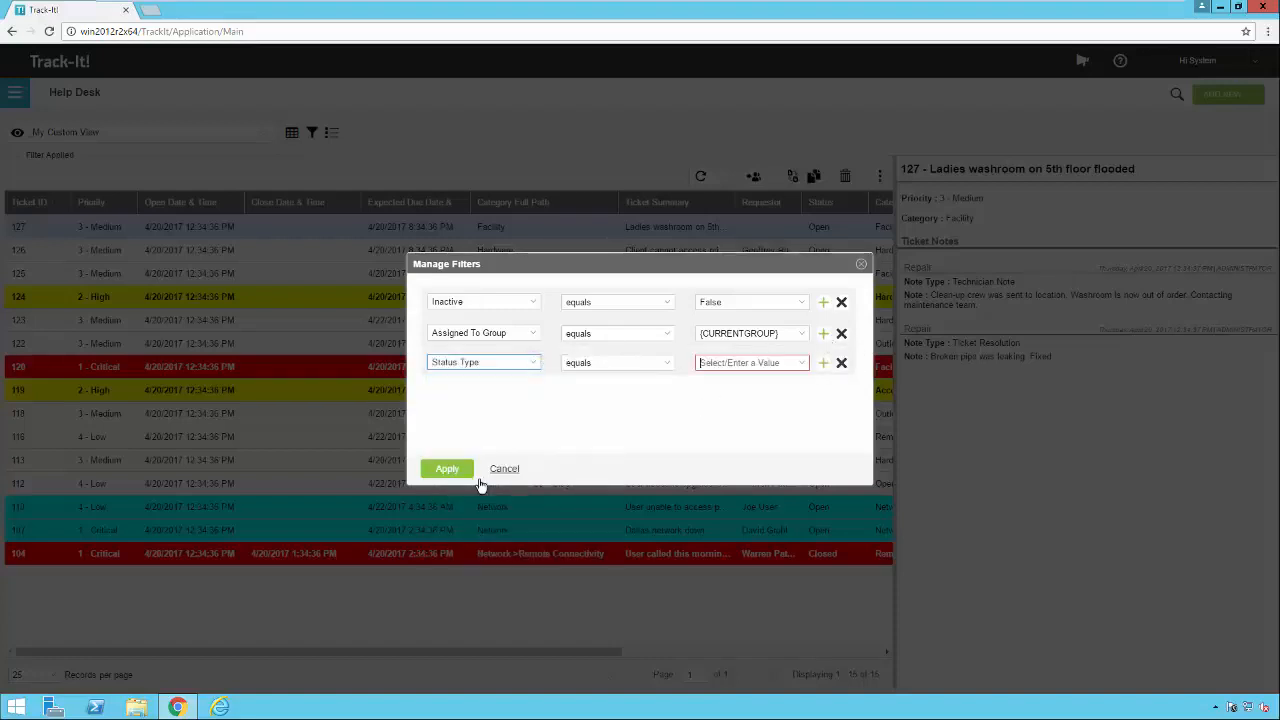
pyautogui.click(803, 364)
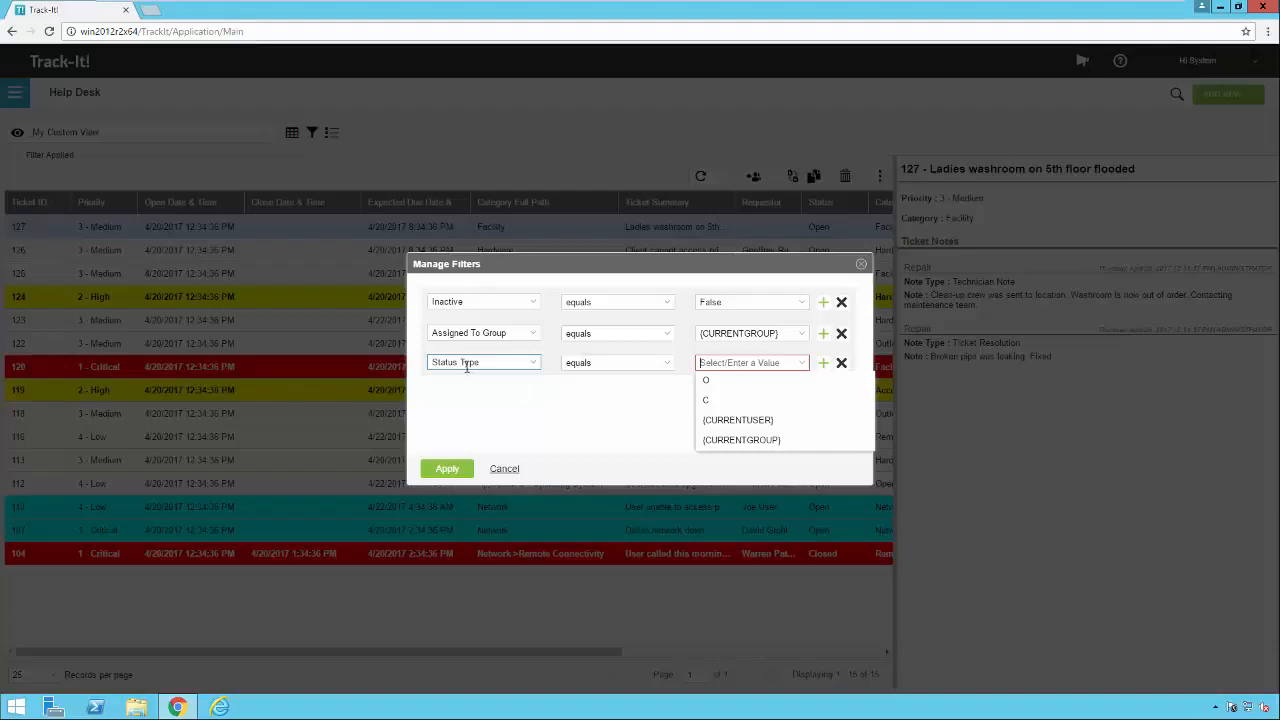
pyautogui.click(711, 386)
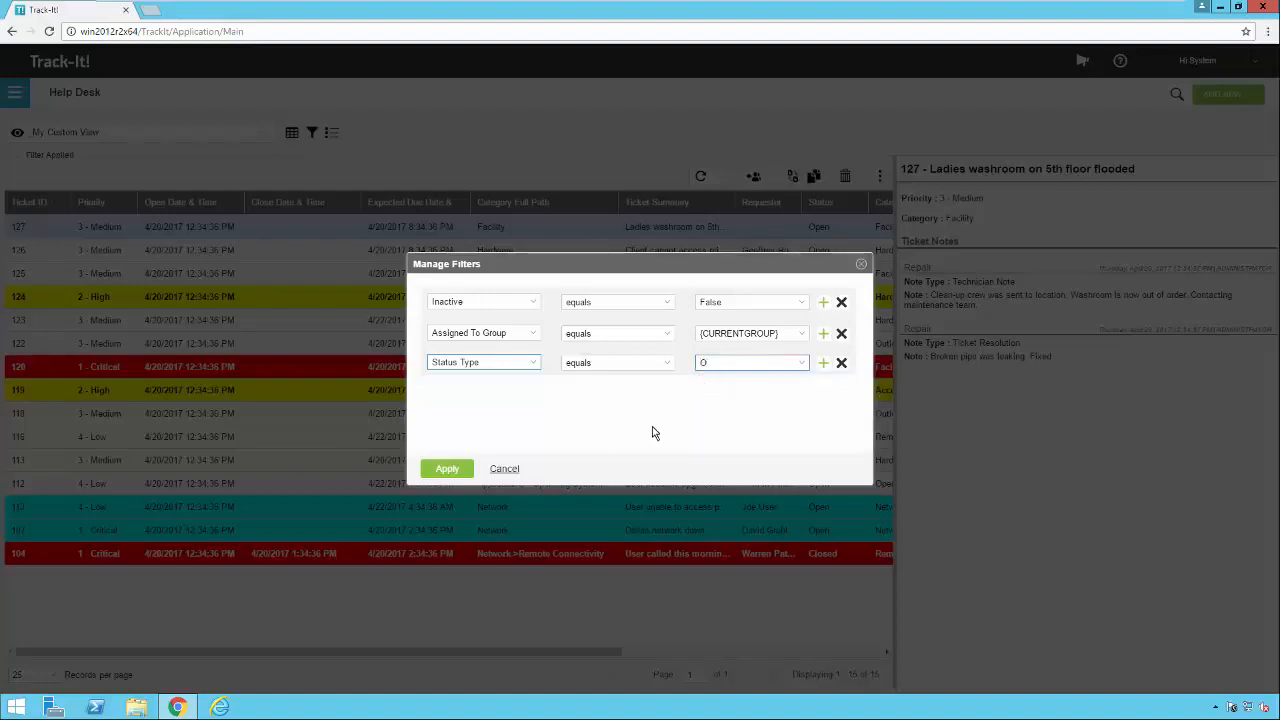
pyautogui.click(447, 470)
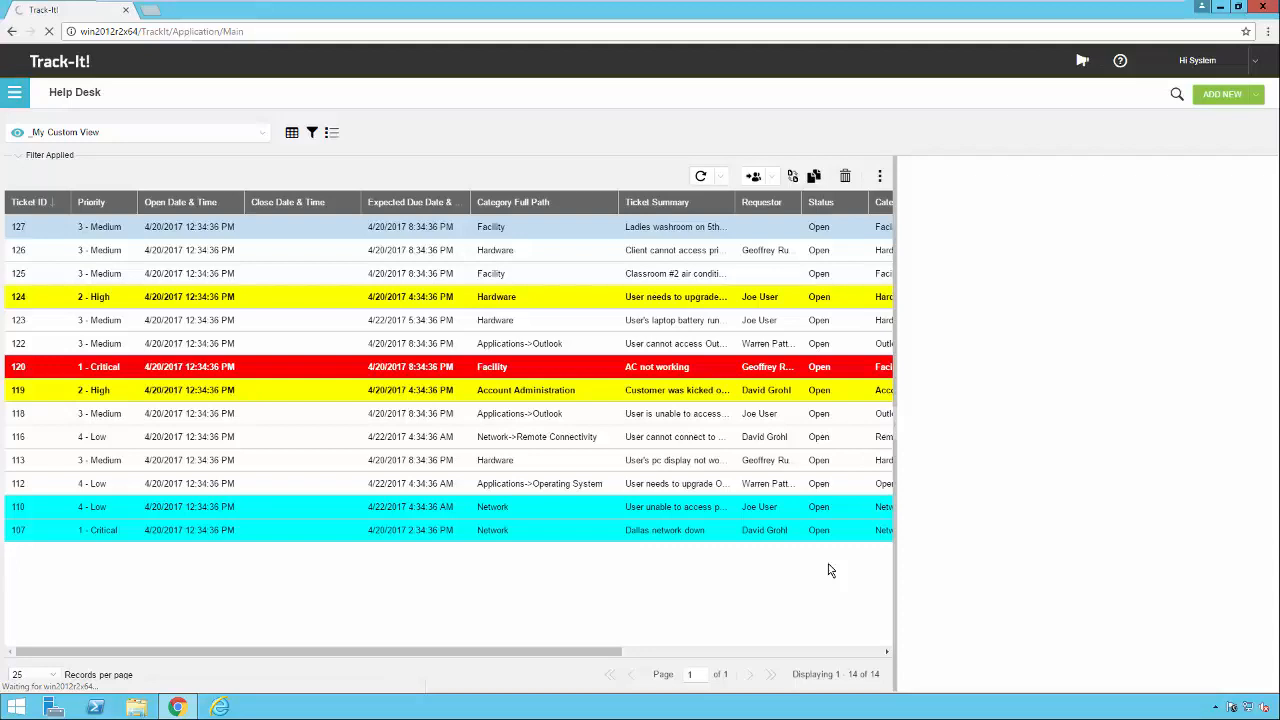
# Step: Save the filtered list as a new private view named My Open Tickets View and check the list of views
pyautogui.click(263, 139)
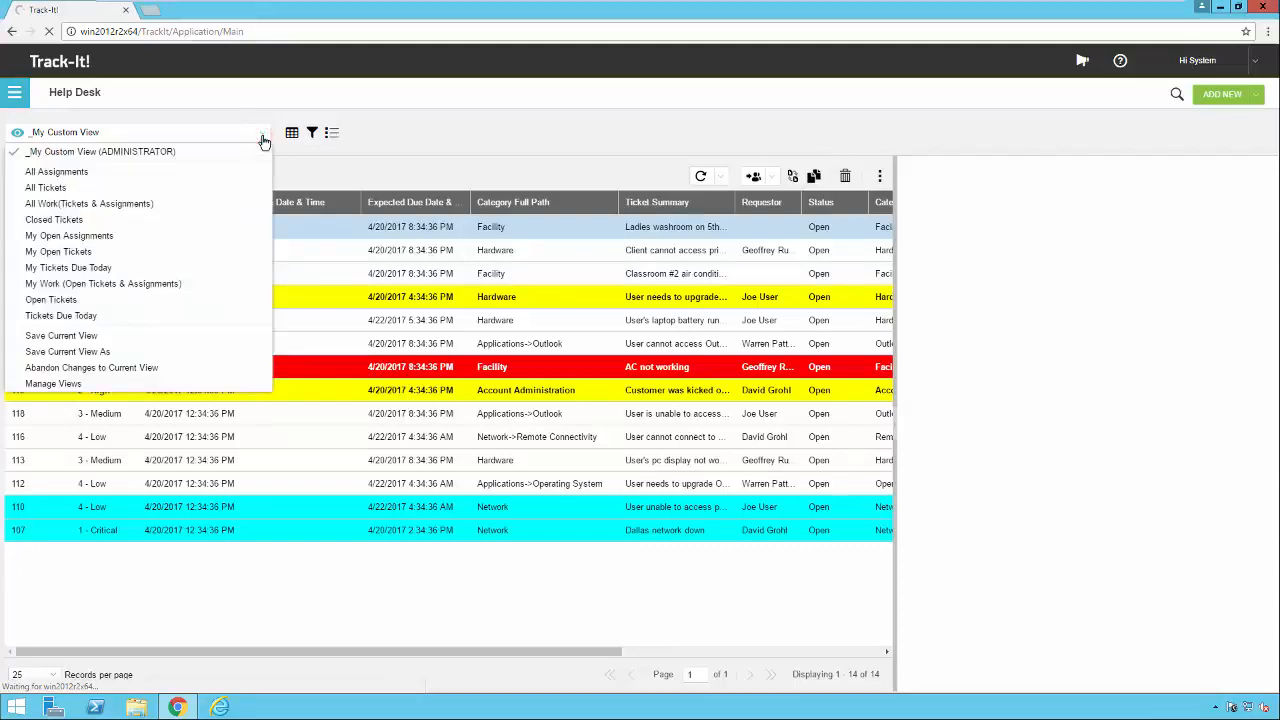
pyautogui.click(104, 355)
pyautogui.write('My Open Tick')
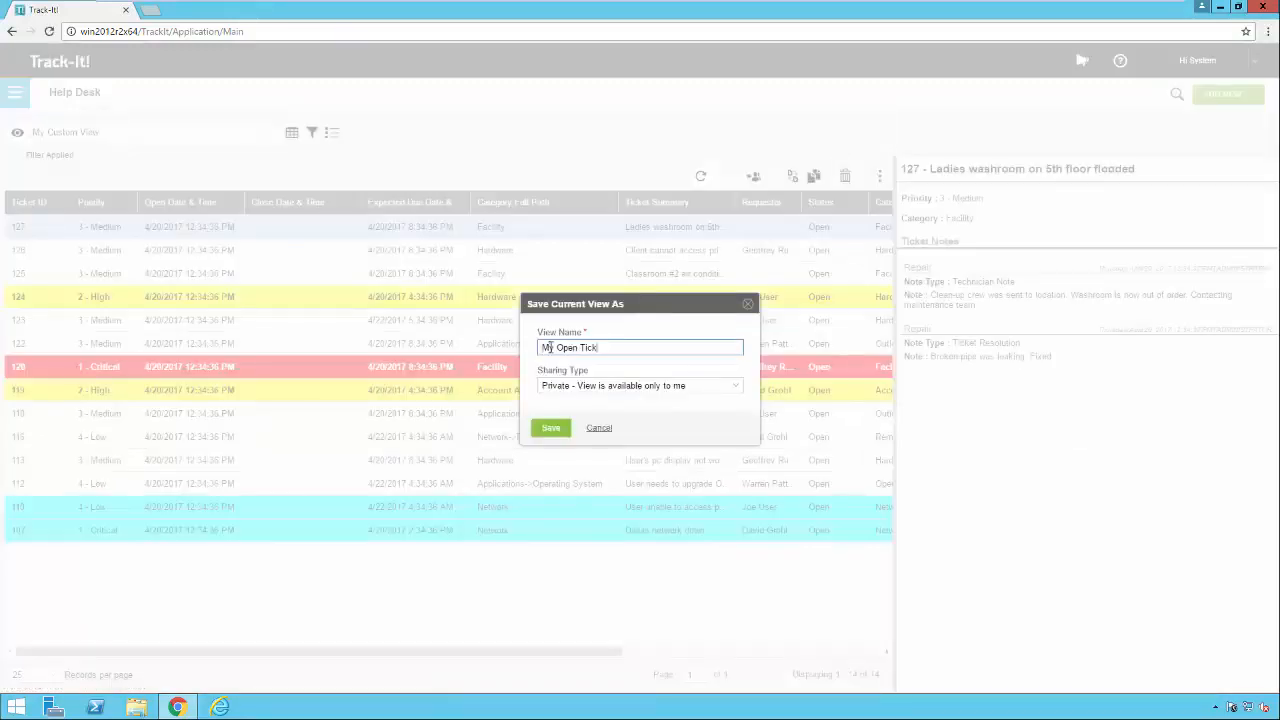
pyautogui.write('ets View')
pyautogui.click(552, 428)
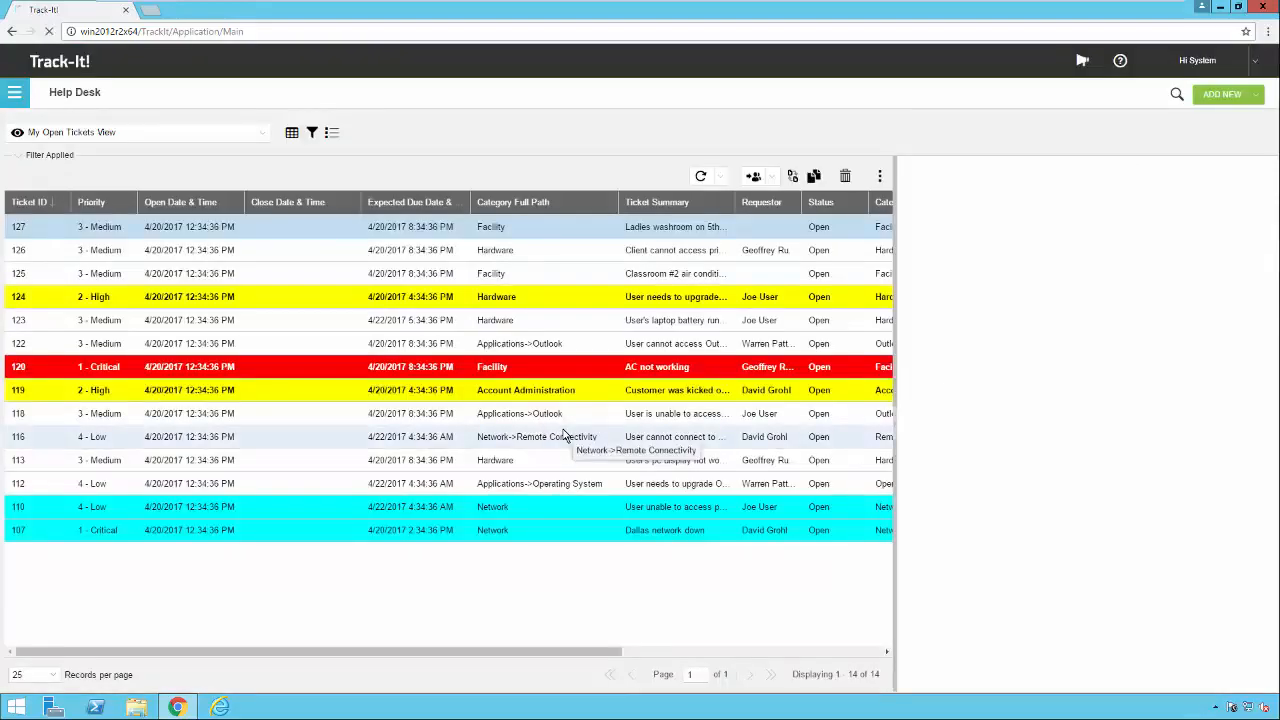
pyautogui.click(262, 137)
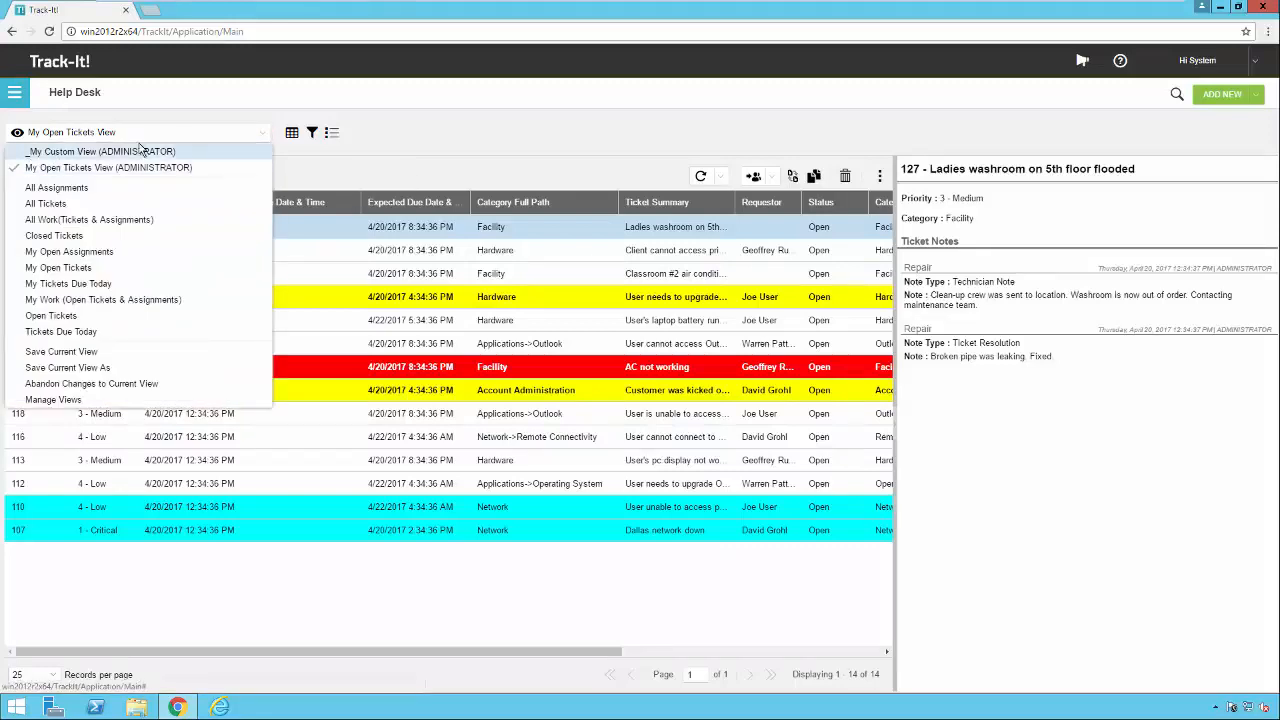
pyautogui.click(263, 137)
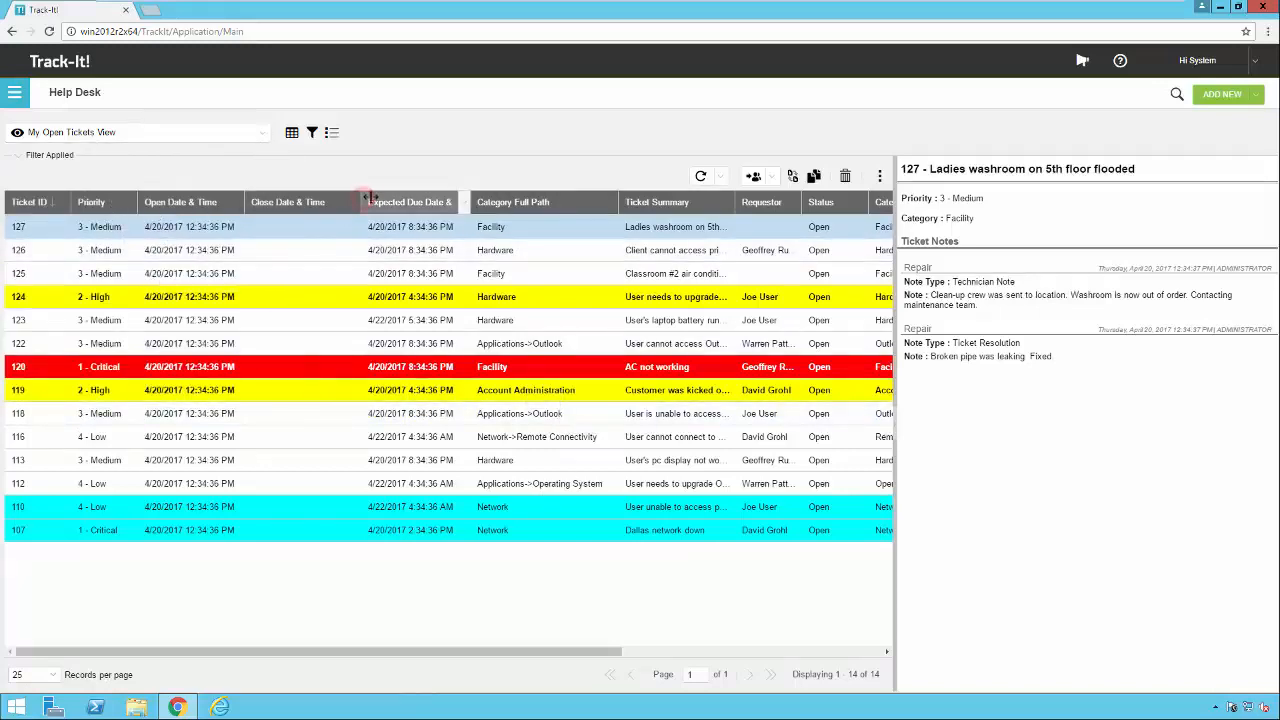
# Step: Widen the Close Date & Time column slightly and save the change to My Open Tickets View
pyautogui.moveTo(363, 197); pyautogui.dragTo(373, 196)
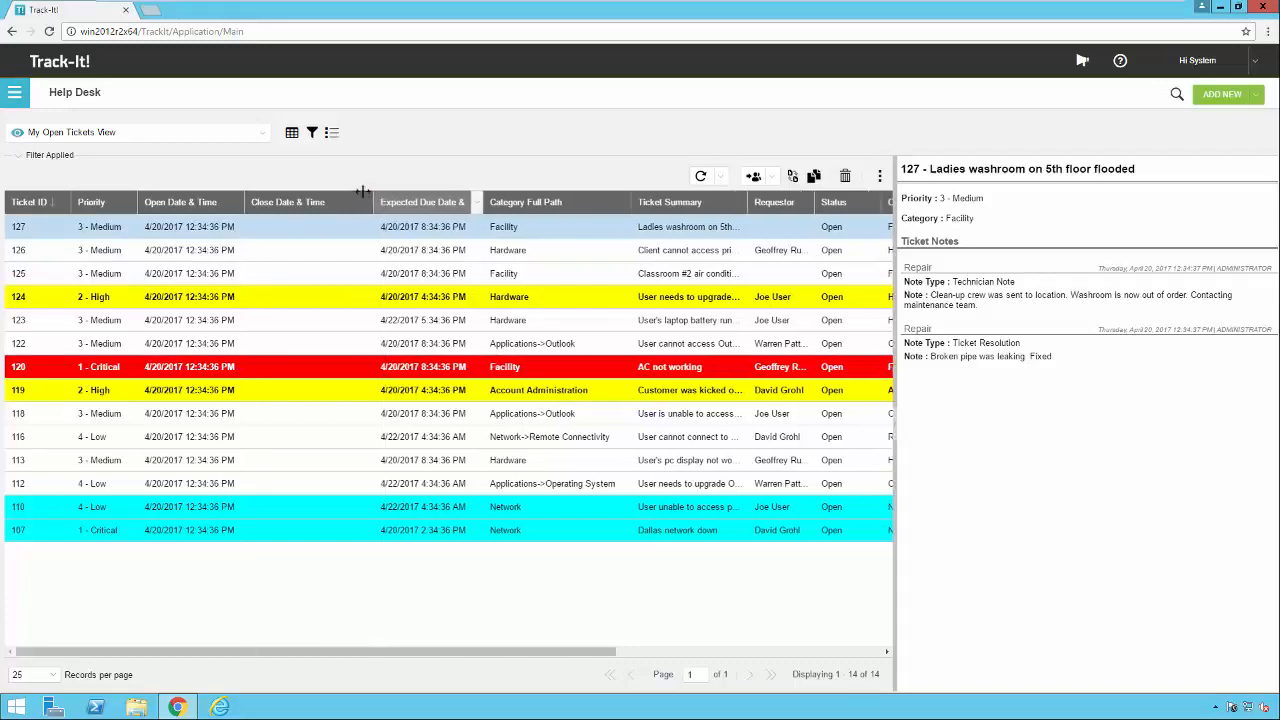
pyautogui.click(262, 133)
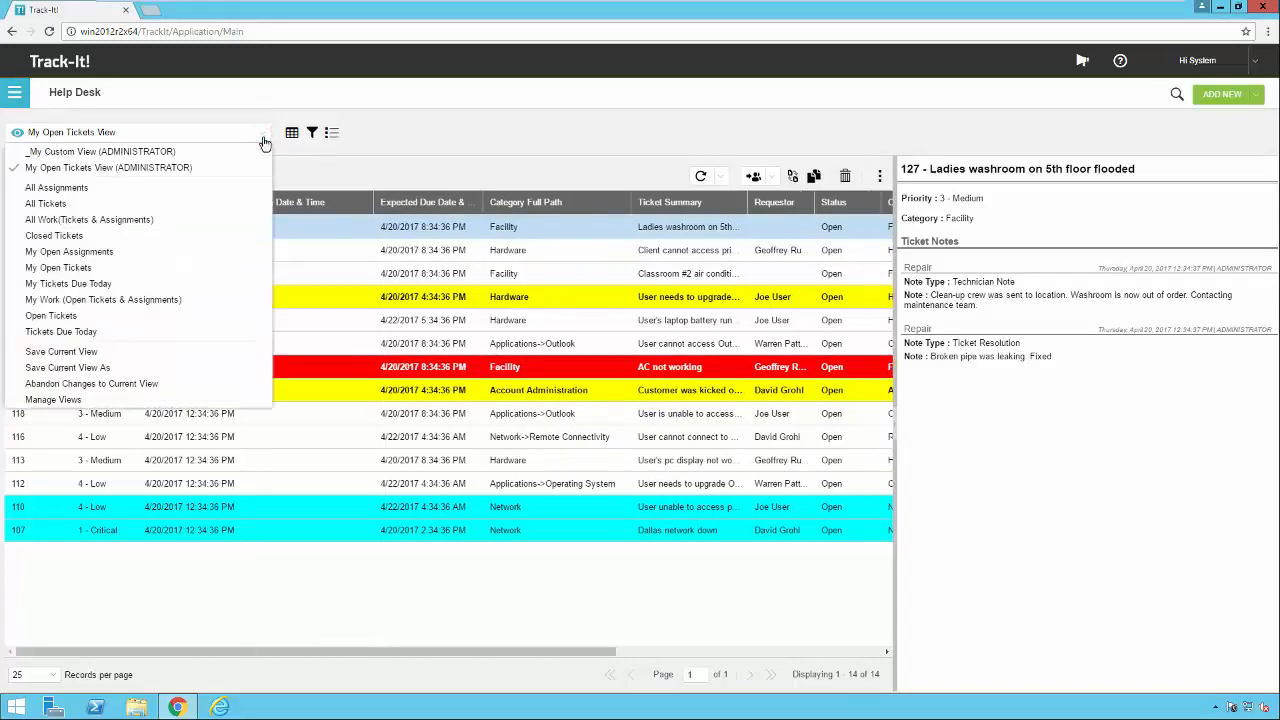
pyautogui.click(86, 353)
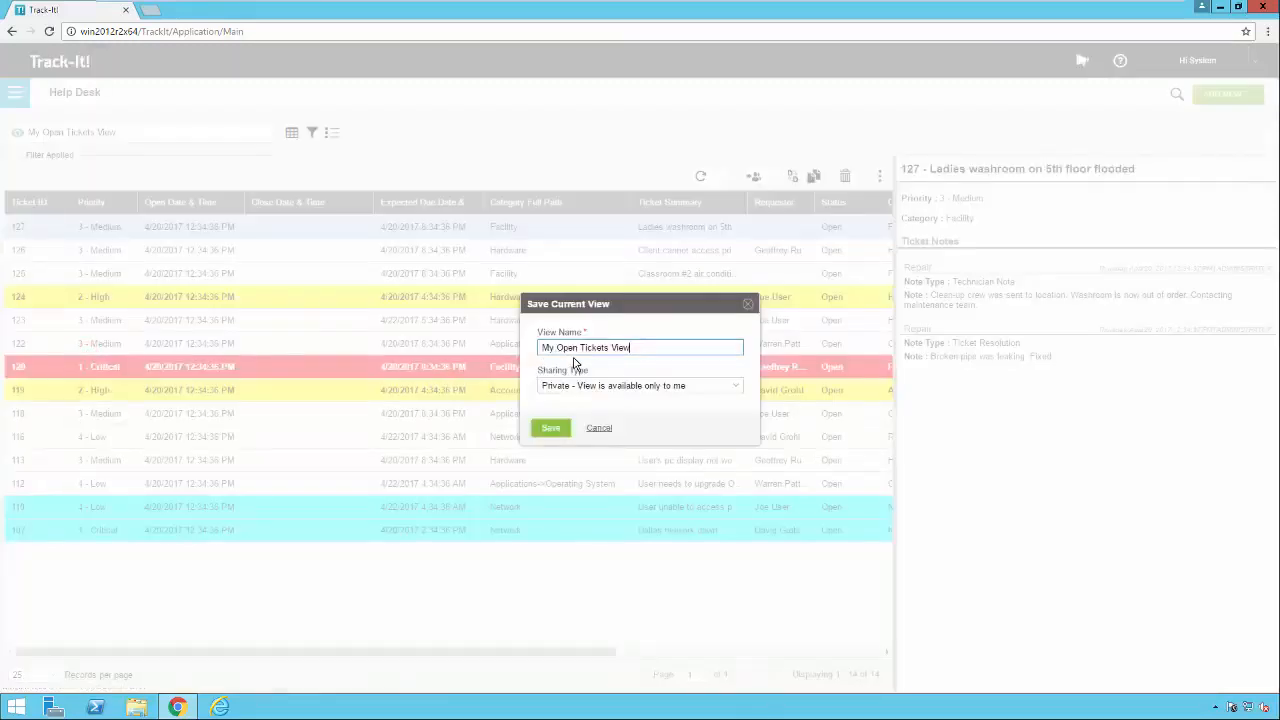
pyautogui.click(550, 429)
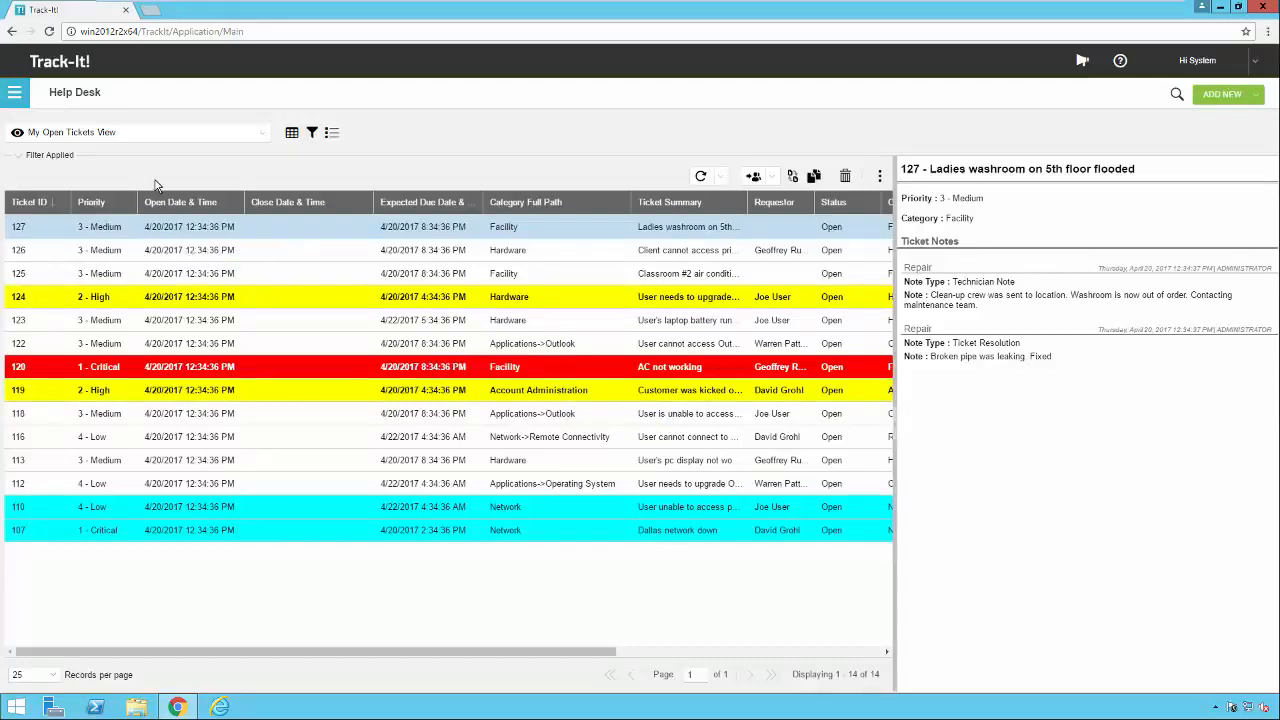
# Step: Change the sharing type of My Open Tickets View to Public - View is available to all and save the view
pyautogui.click(262, 135)
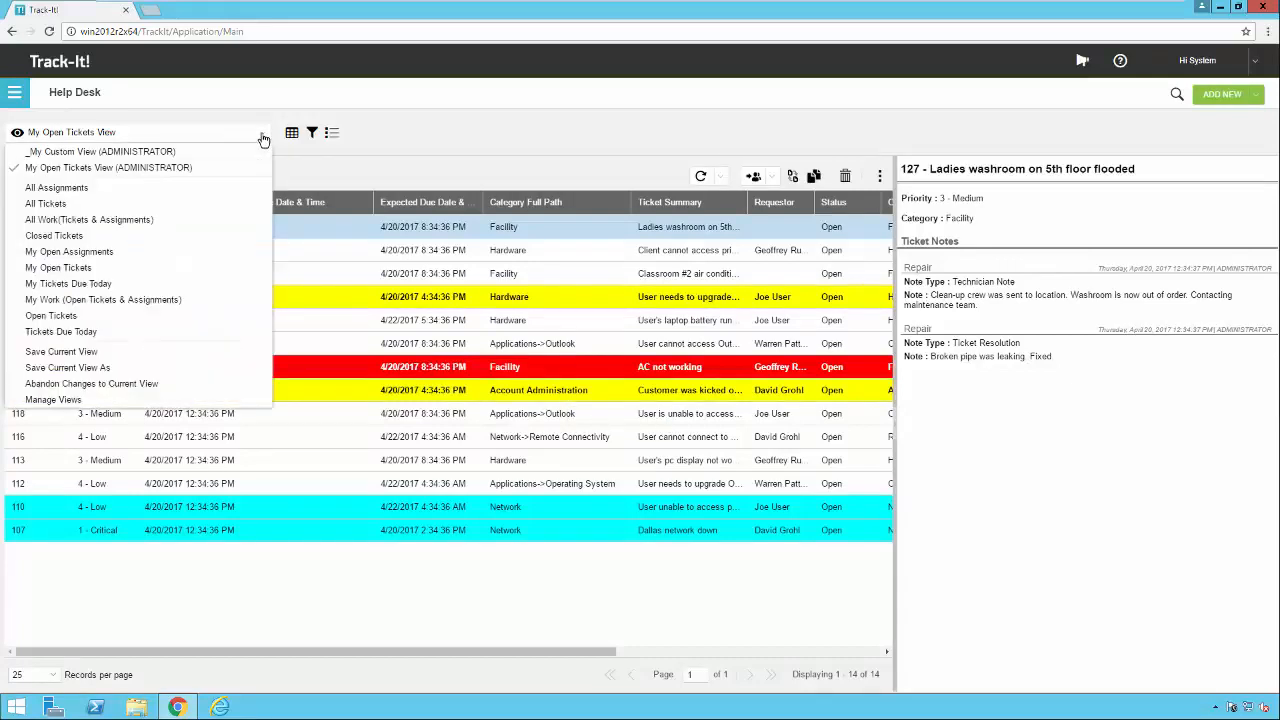
pyautogui.click(82, 357)
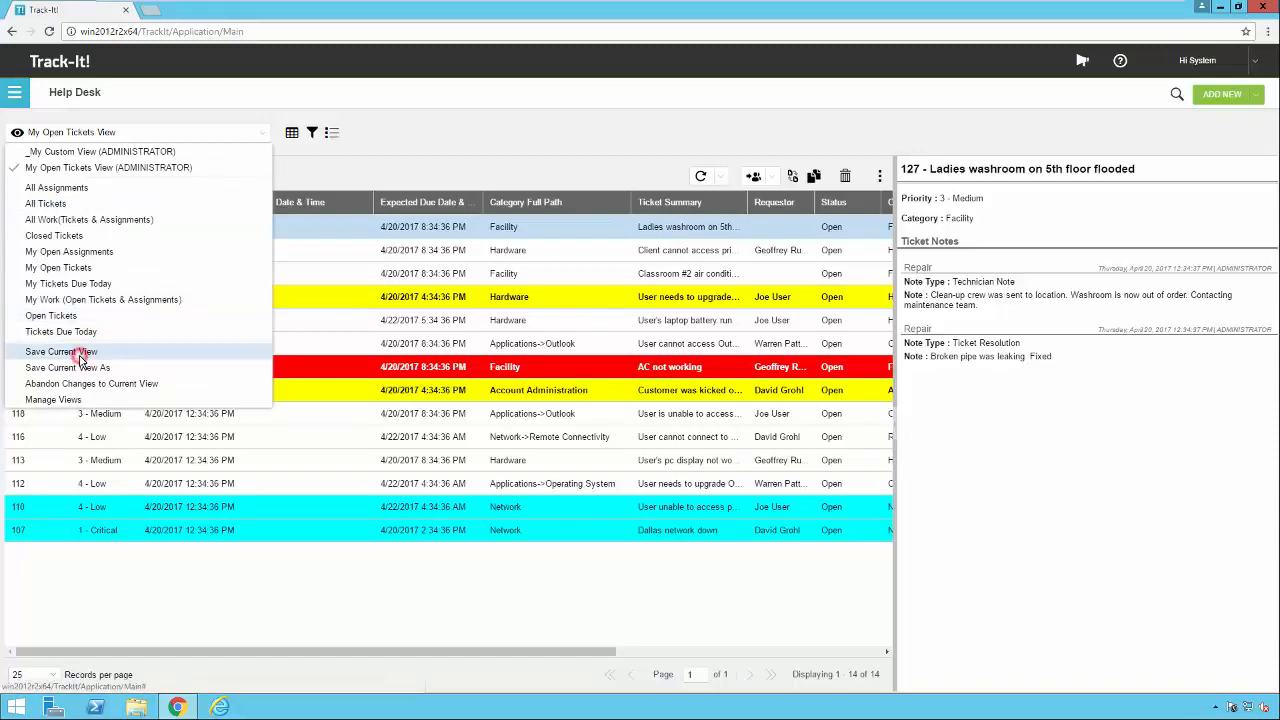
pyautogui.click(733, 387)
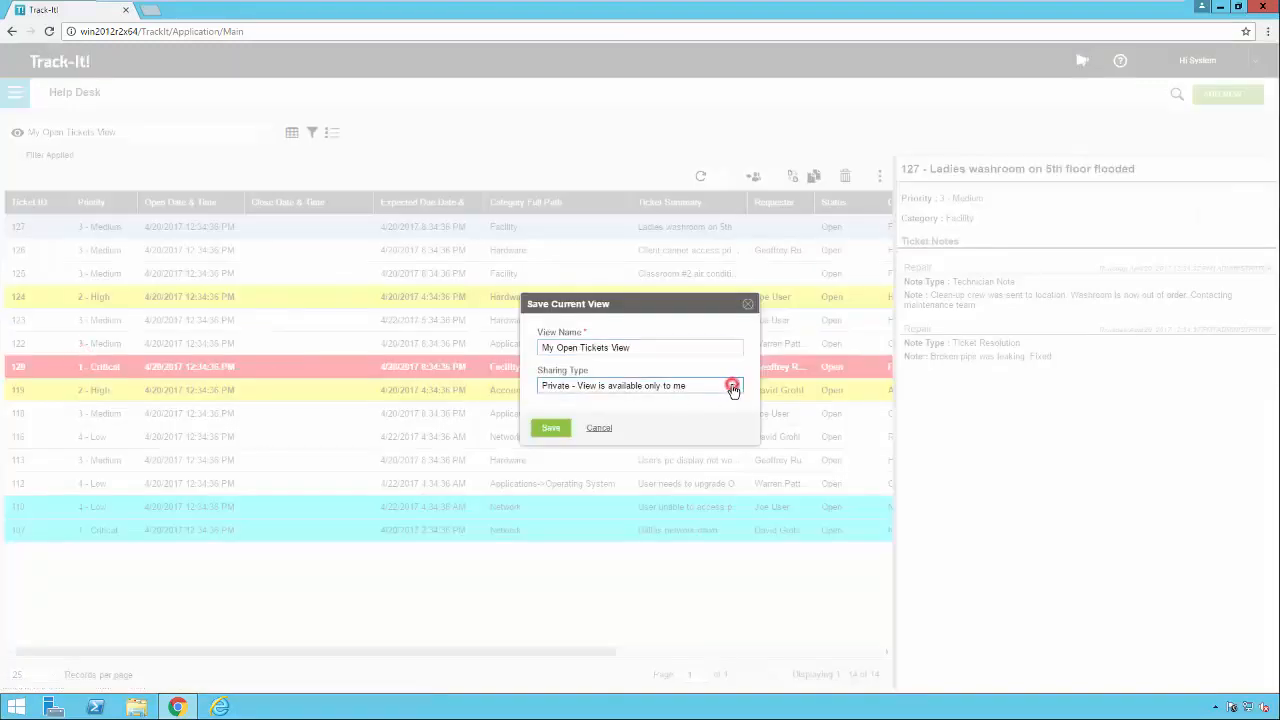
pyautogui.click(636, 426)
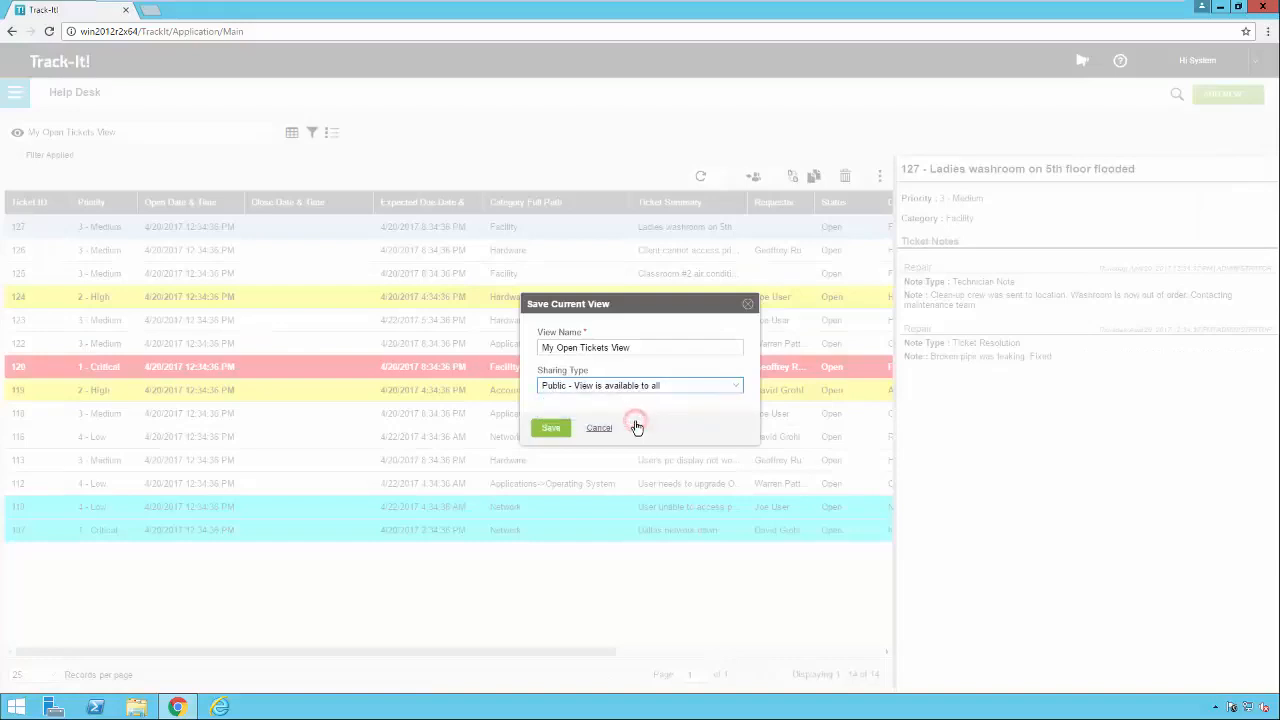
pyautogui.click(553, 428)
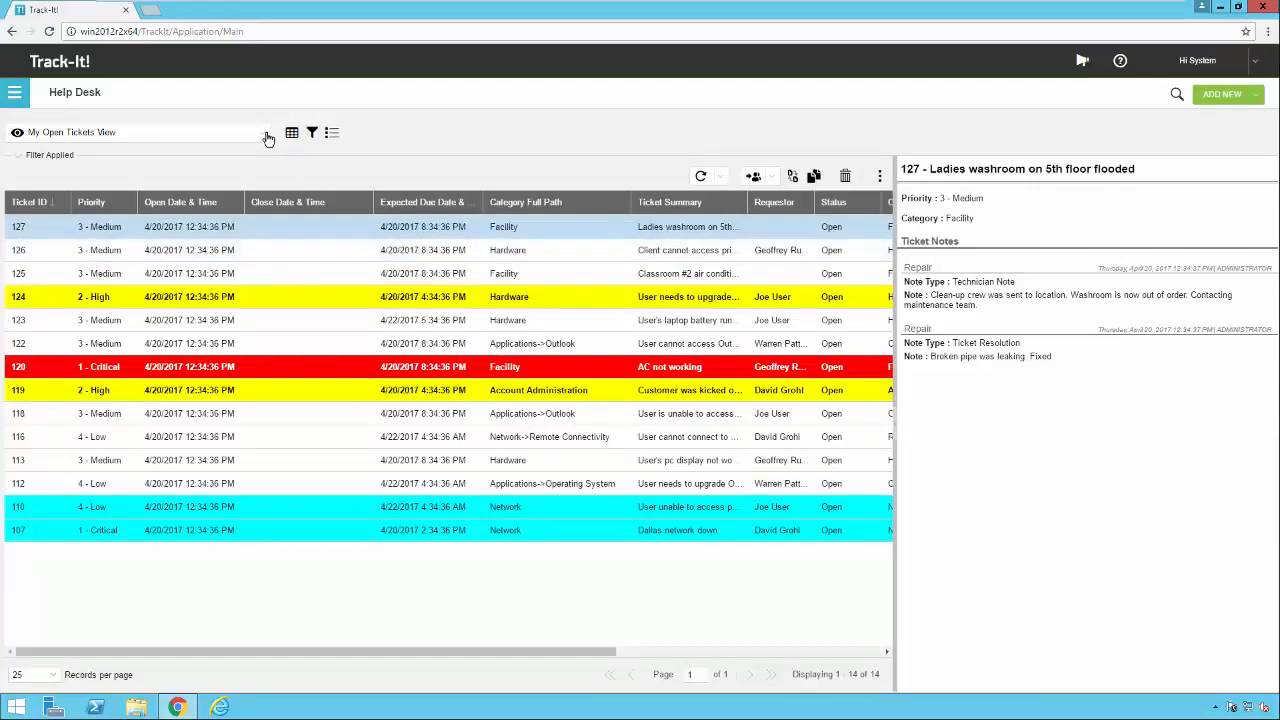
# Step: Permanently delete My Open Tickets View from the managed views and close the view management dialog
pyautogui.click(263, 136)
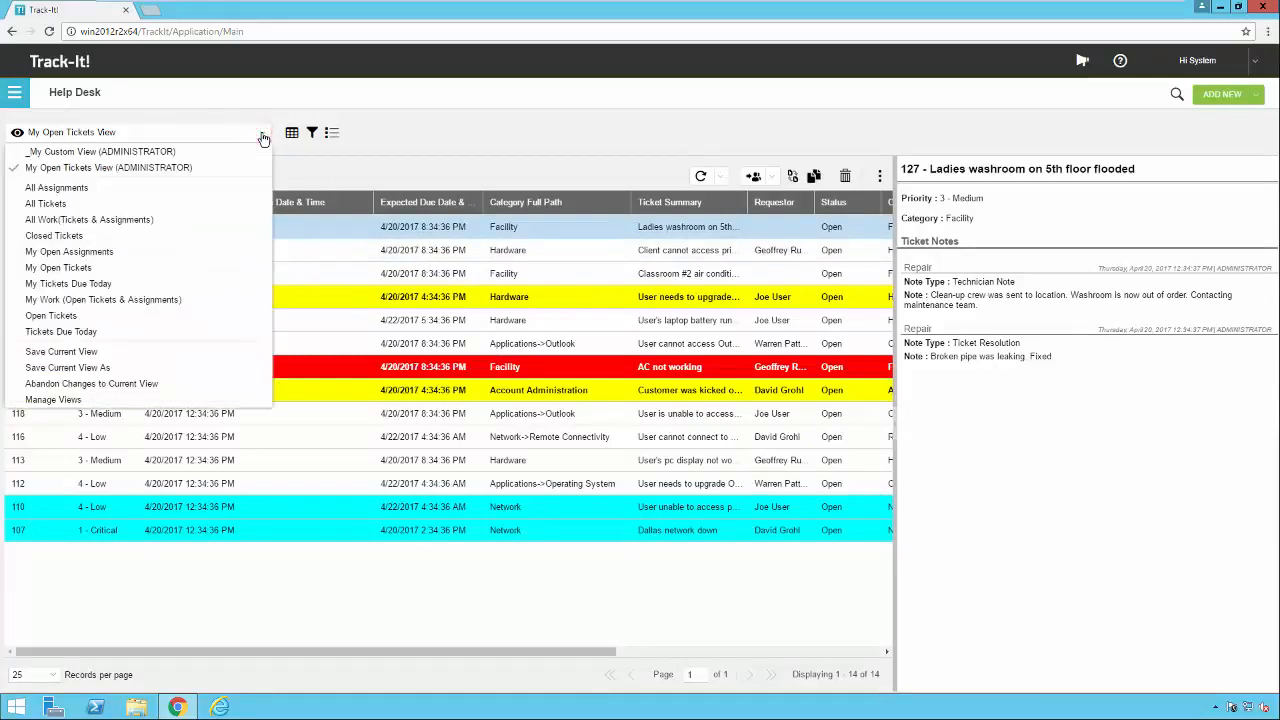
pyautogui.click(66, 400)
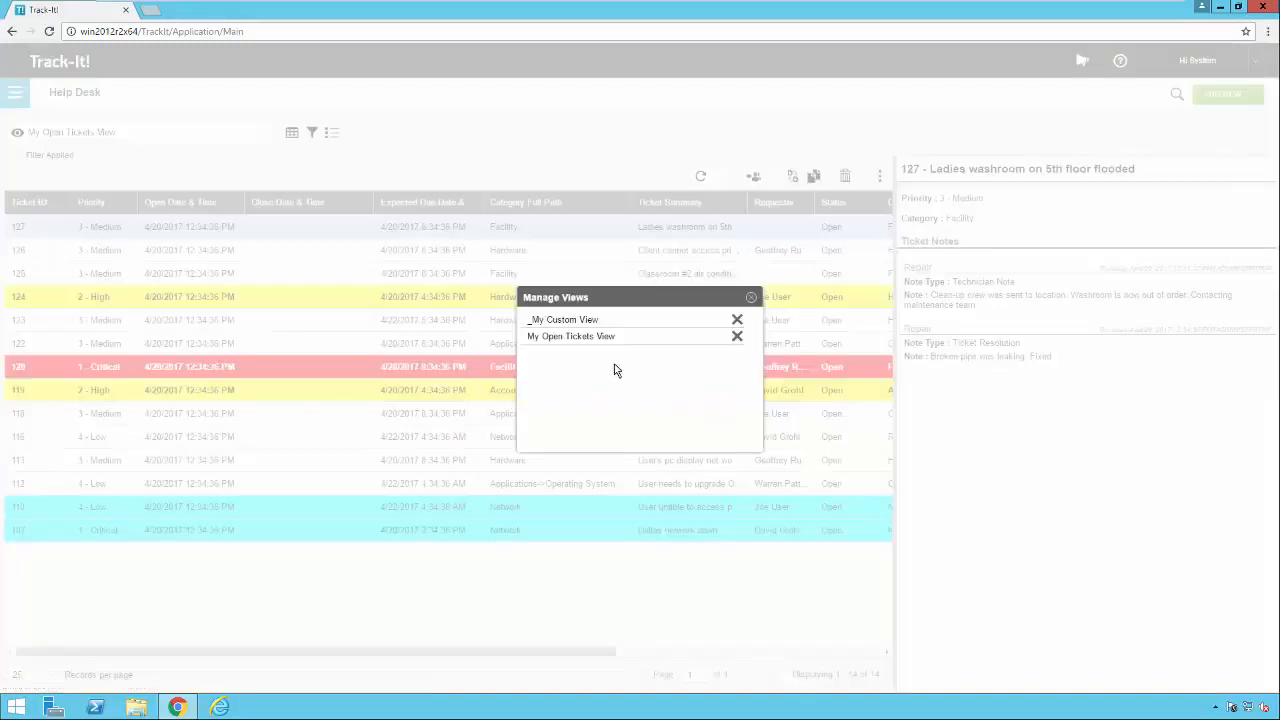
pyautogui.click(737, 338)
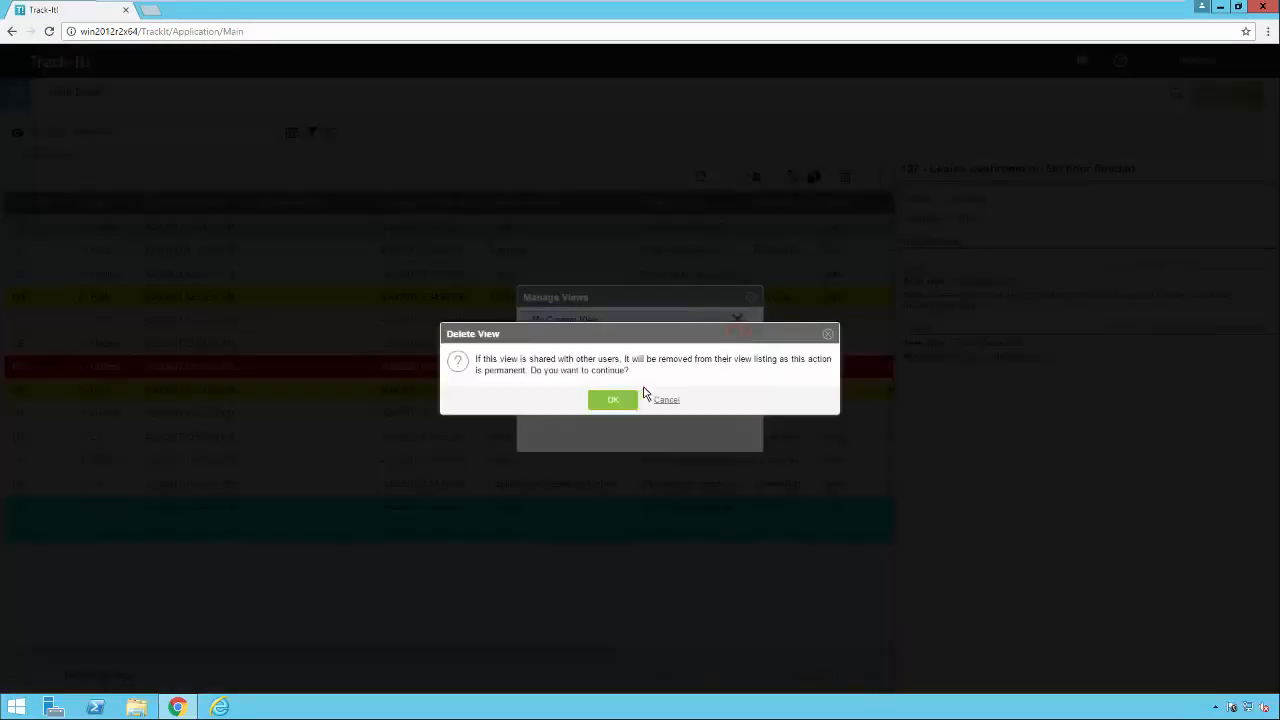
pyautogui.click(615, 401)
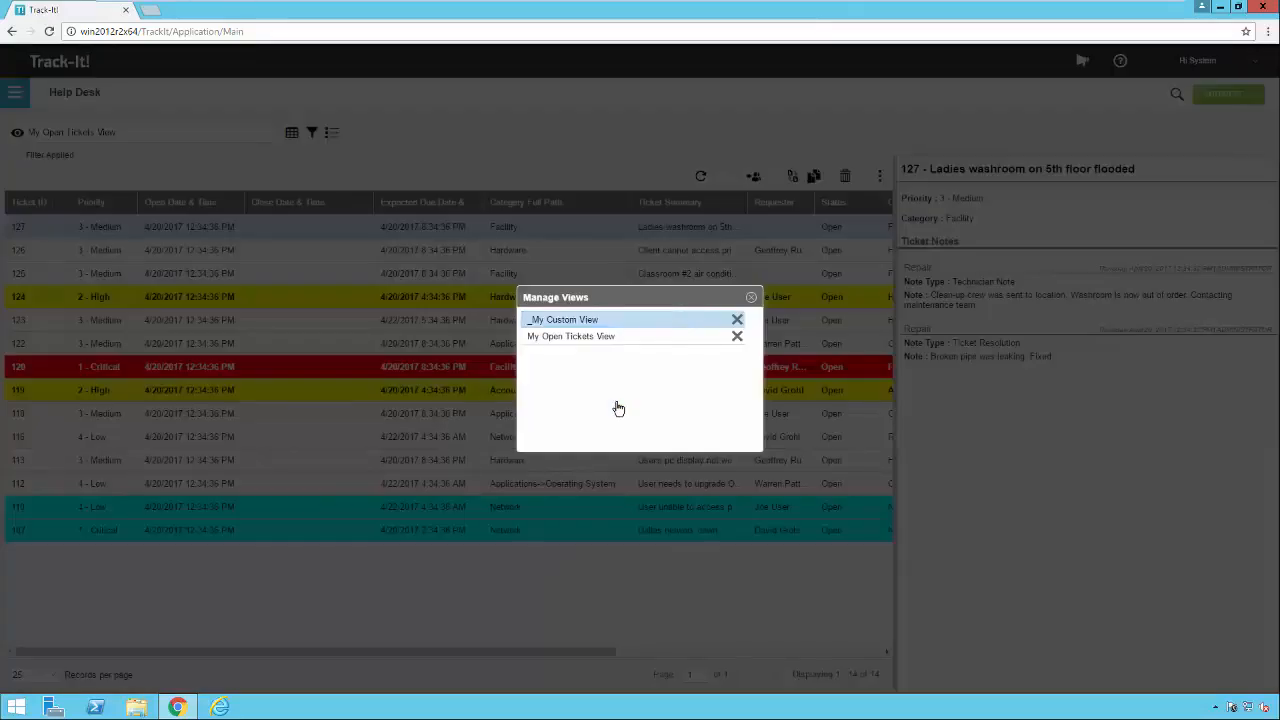
pyautogui.click(752, 297)
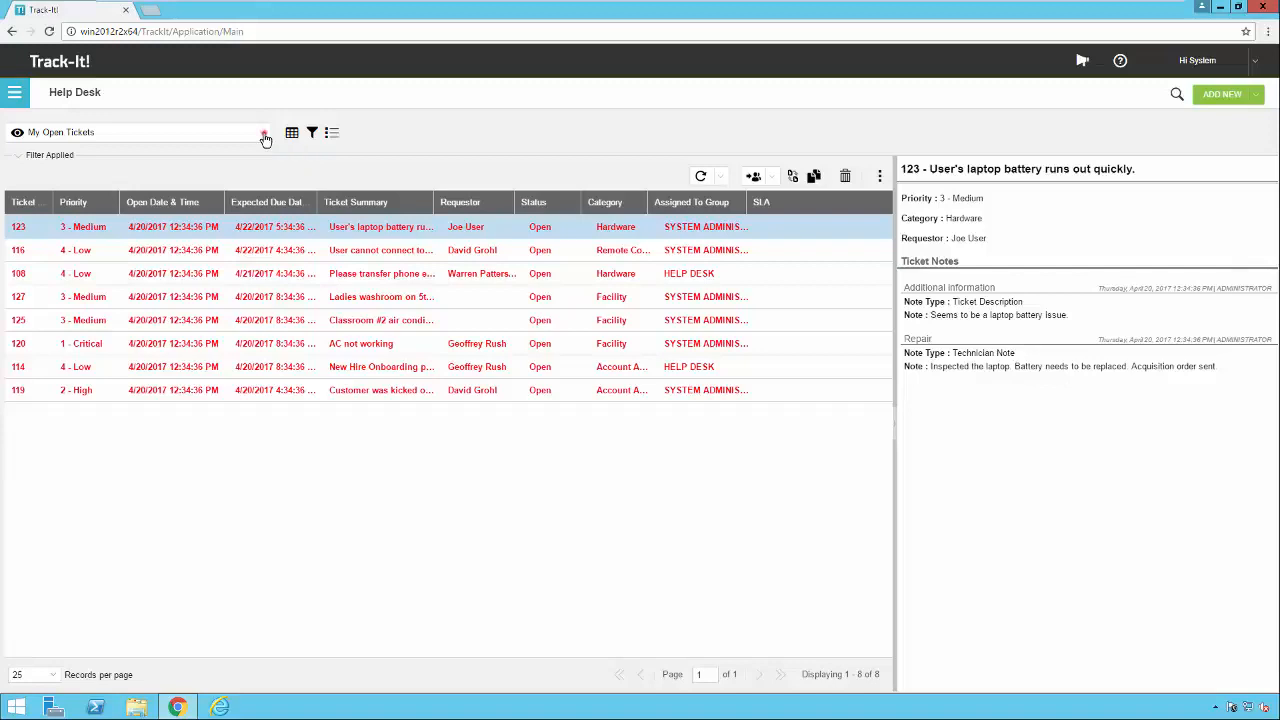
# Step: Switch the ticket list to _My Custom View and export it in CSV format
pyautogui.click(264, 135)
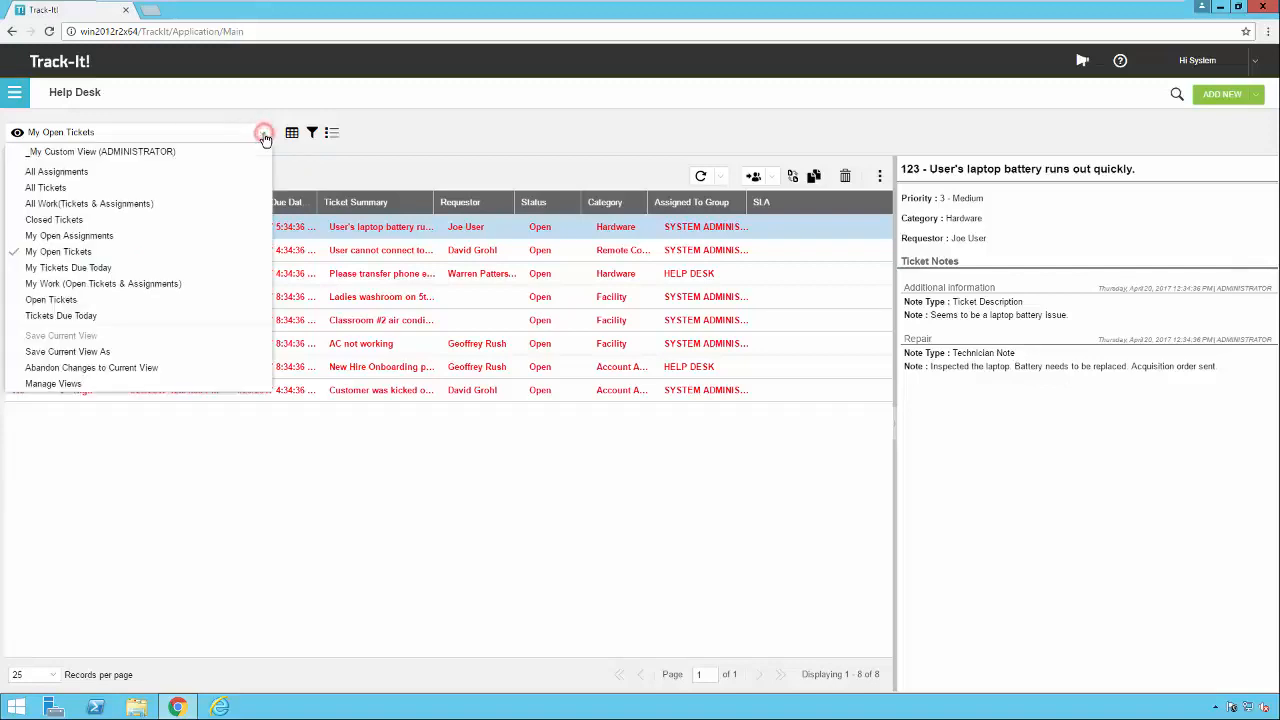
pyautogui.click(98, 153)
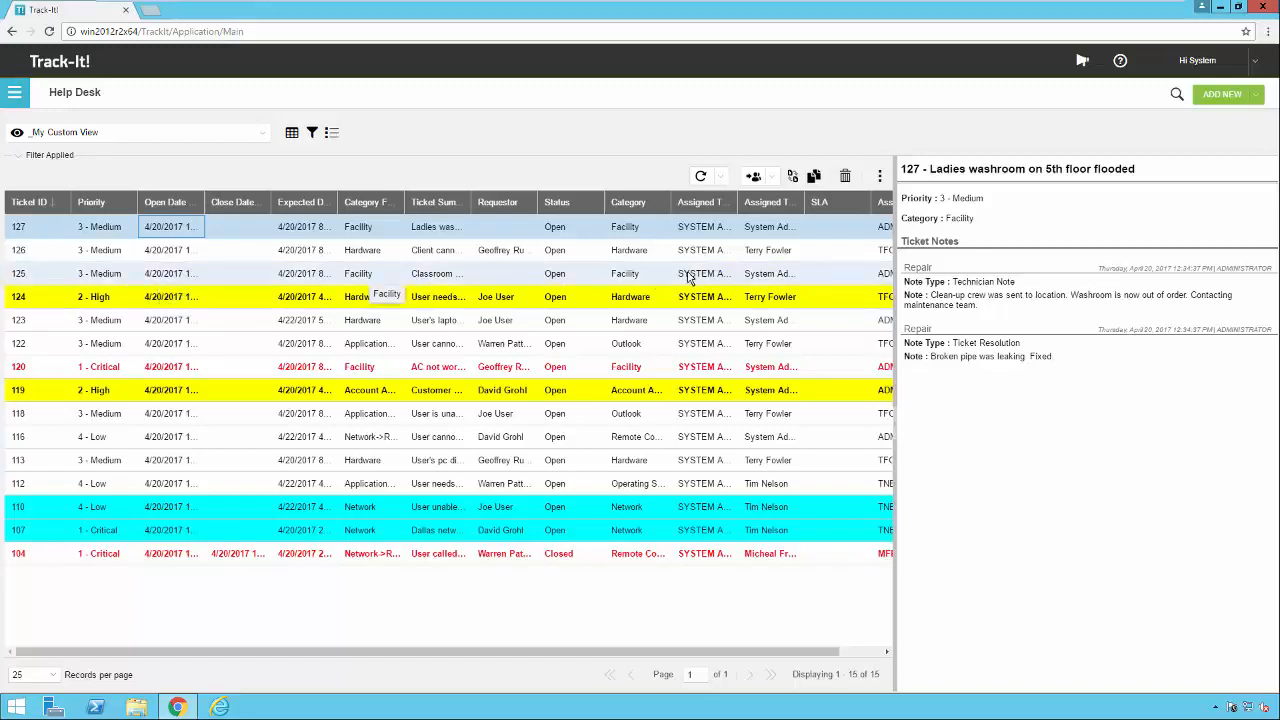
pyautogui.click(879, 178)
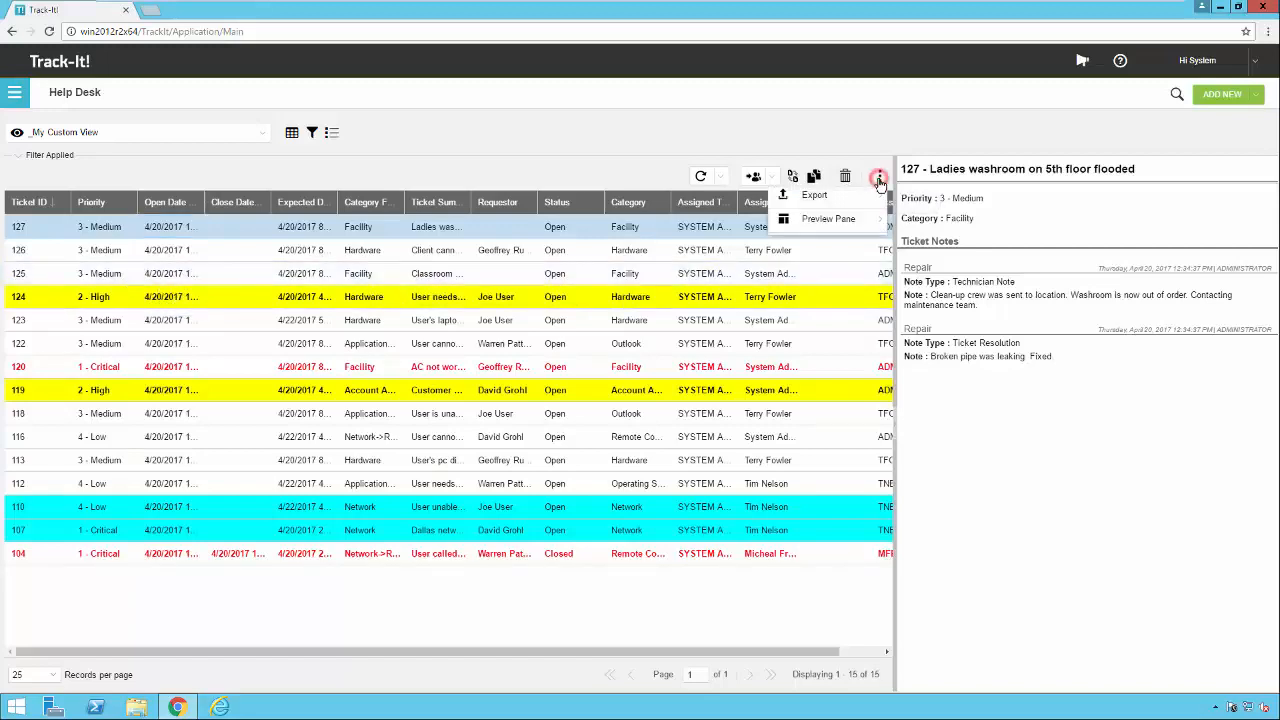
pyautogui.moveTo(859, 202)
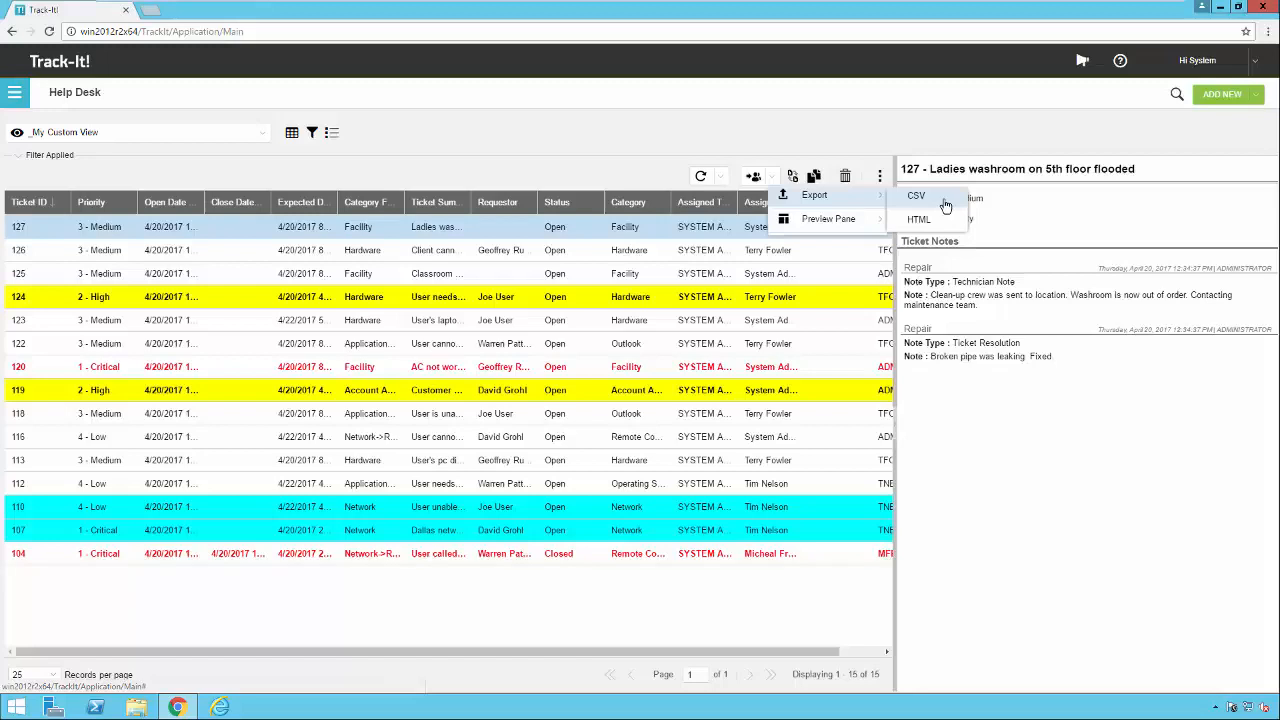
pyautogui.click(945, 204)
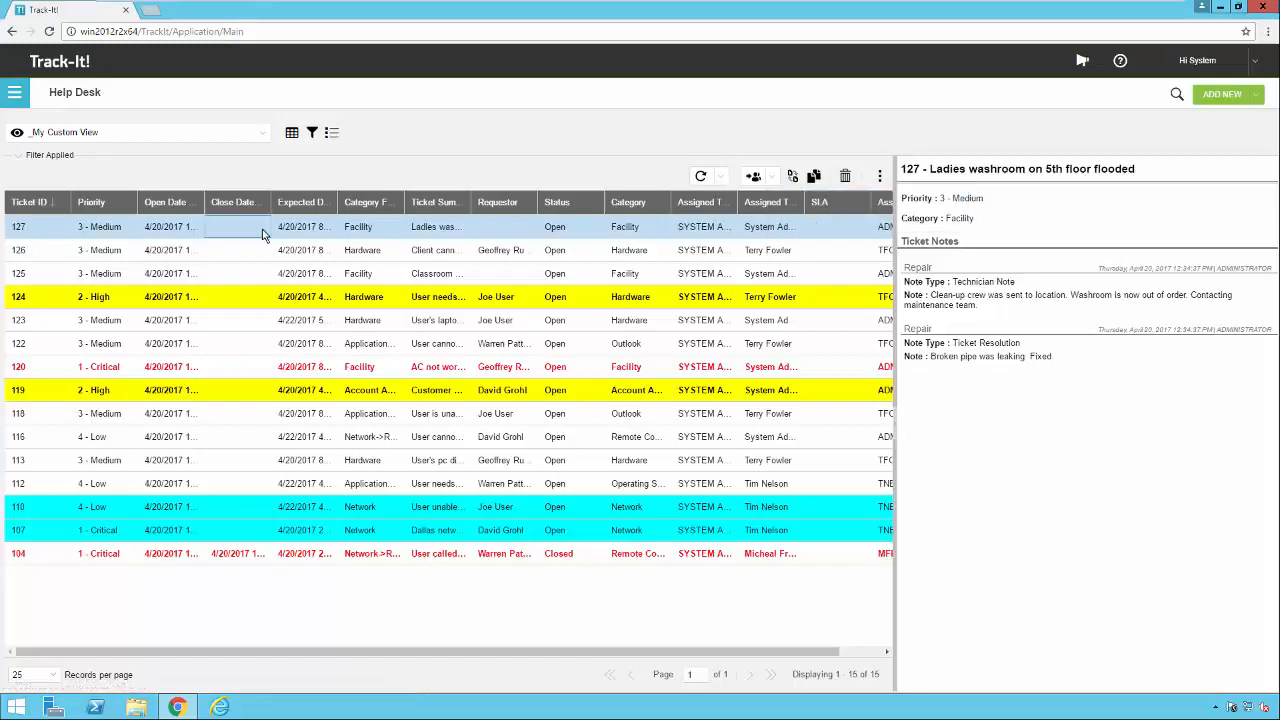